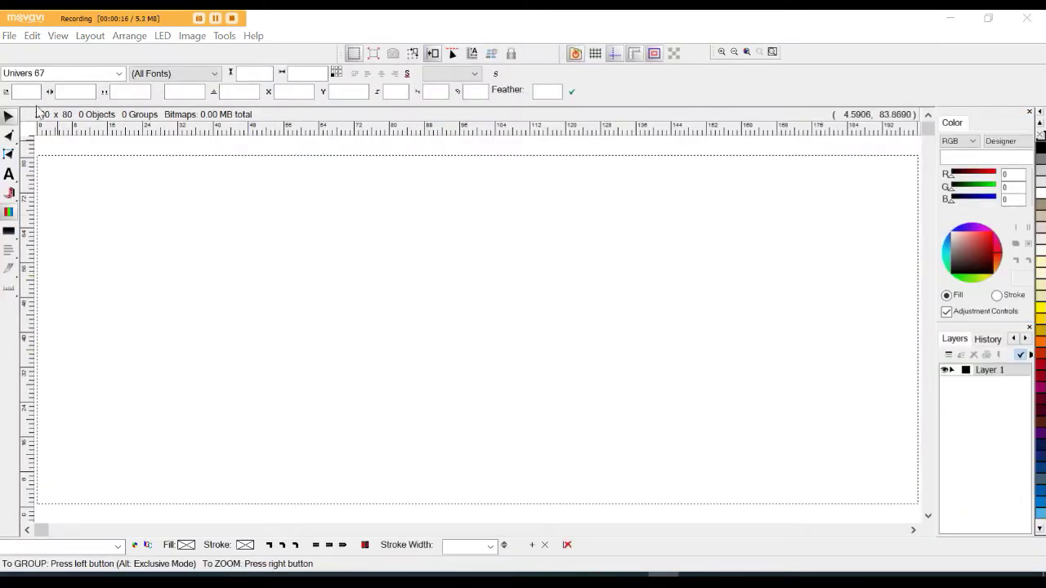
Import Skechers.eps at full scale and place it near the page's left edge, at about X 8.8, Y 27.7.
click(10, 36)
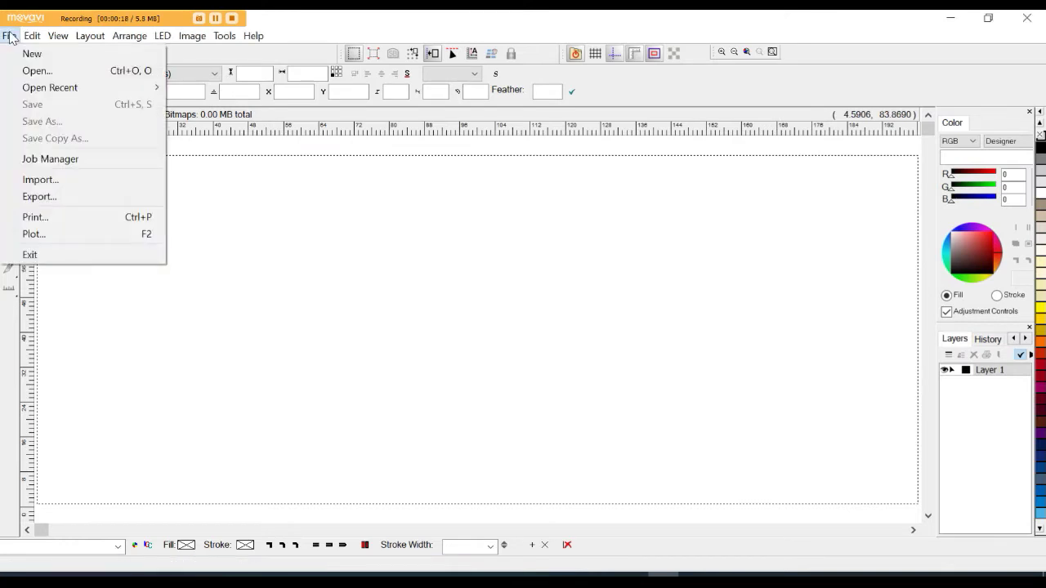
click(41, 180)
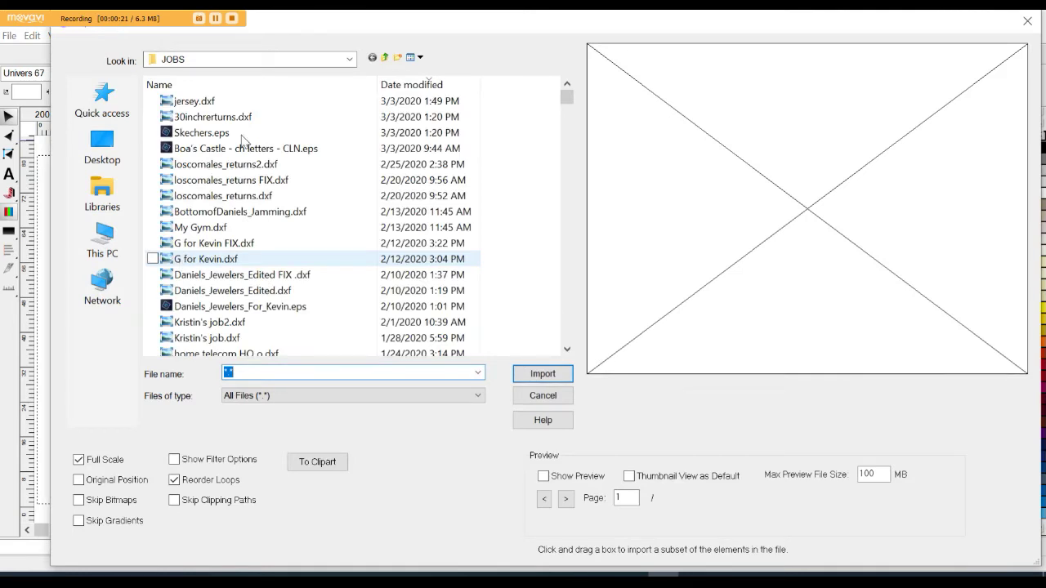
double_click(201, 133)
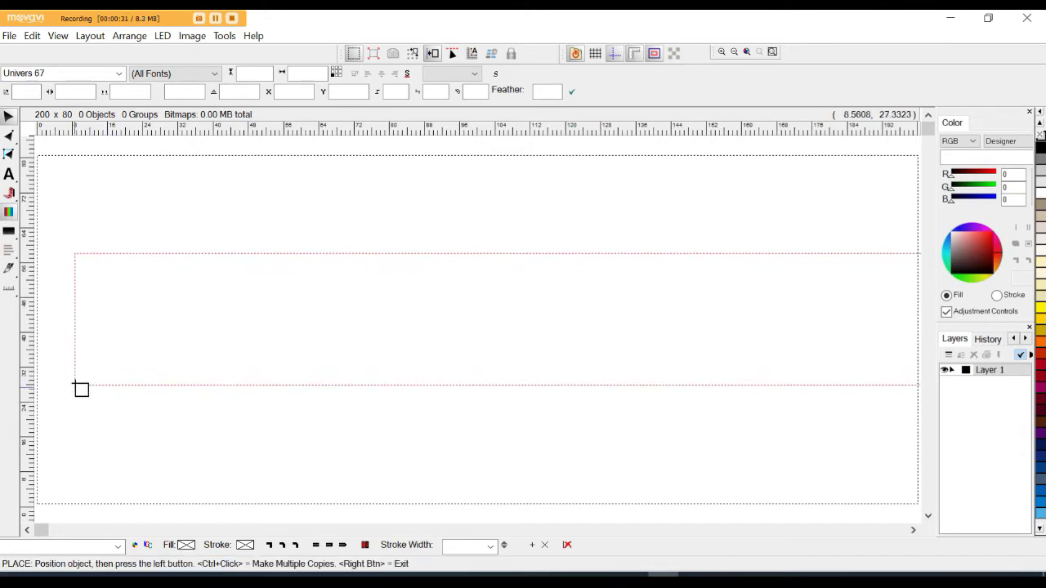
click(75, 384)
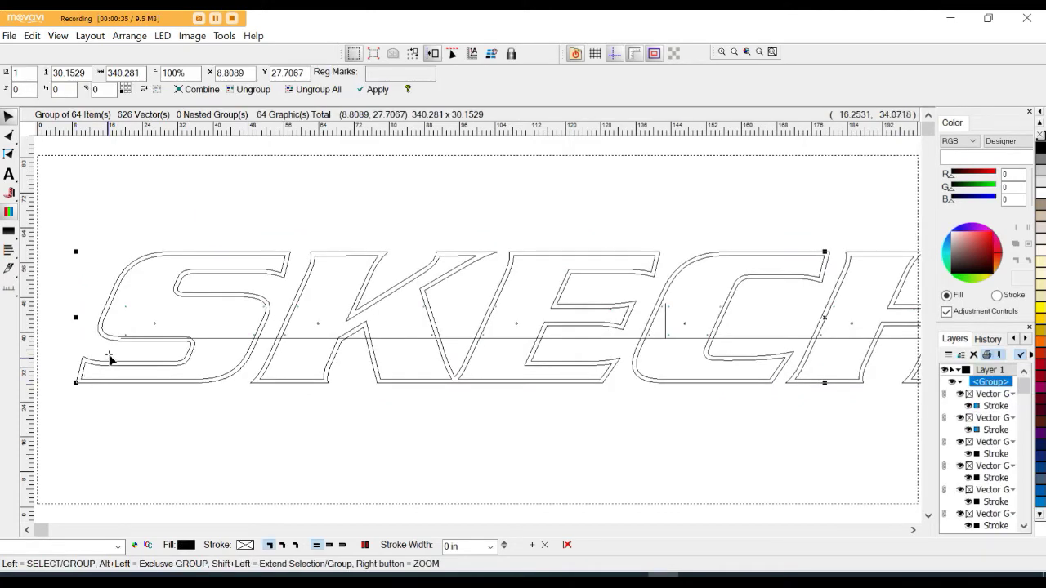
scroll(117, 319, down, 2)
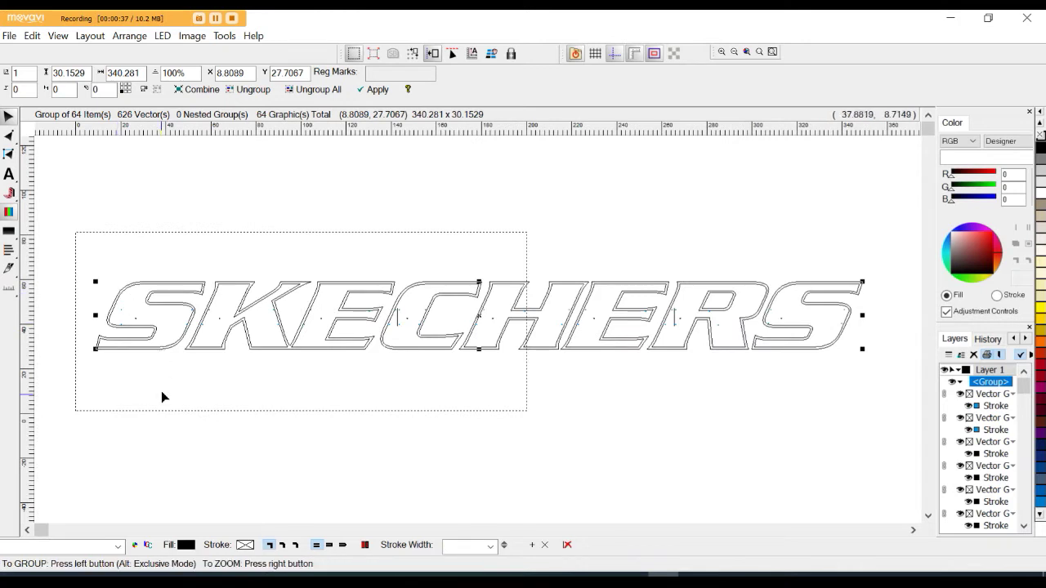
Toggle the color display of the imported artwork and examine the S and K outlines and their holes up close.
click(10, 212)
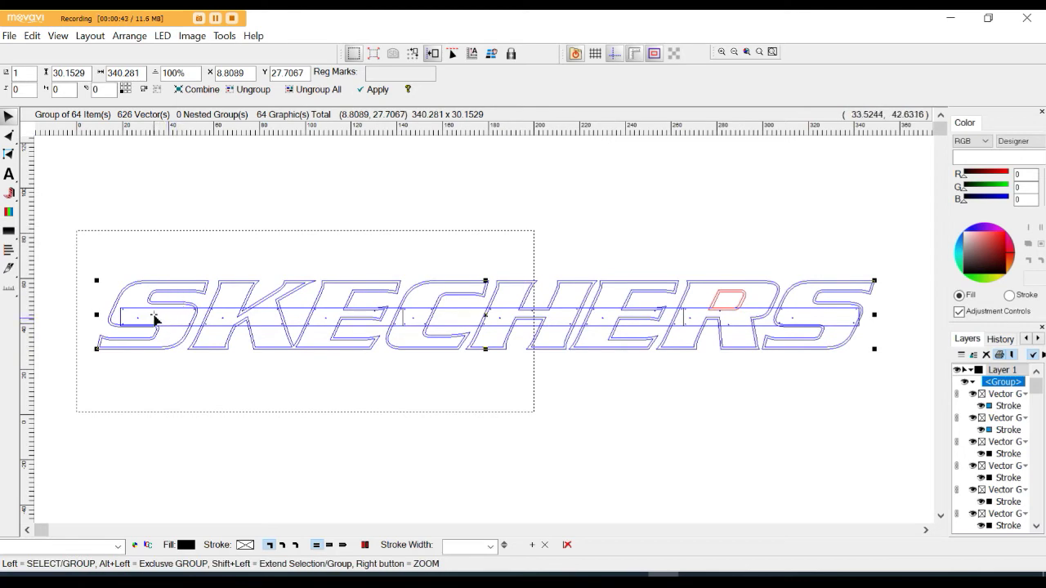
right_click(132, 331)
right_click(133, 327)
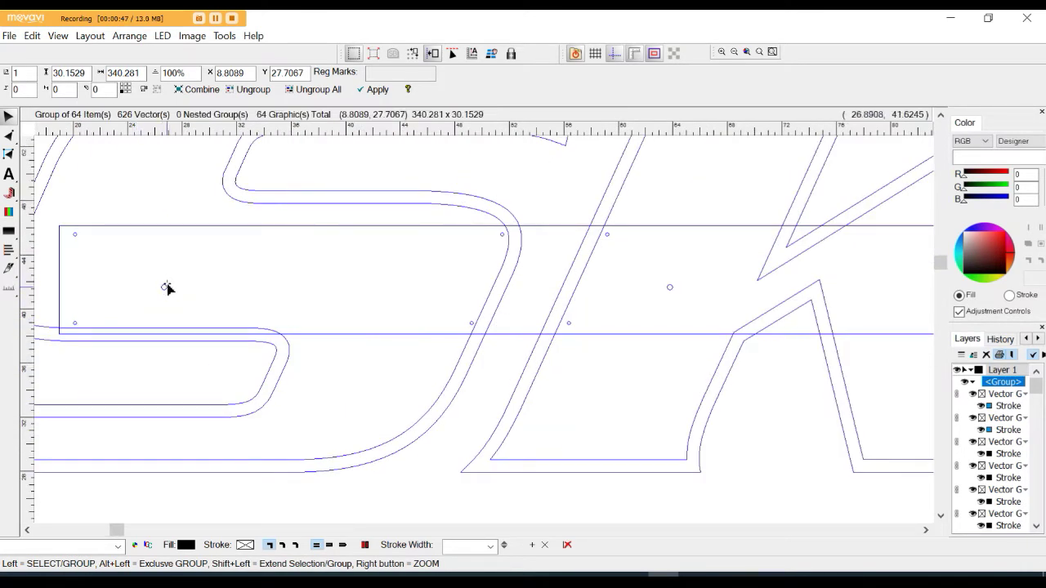
scroll(204, 302, down, 2)
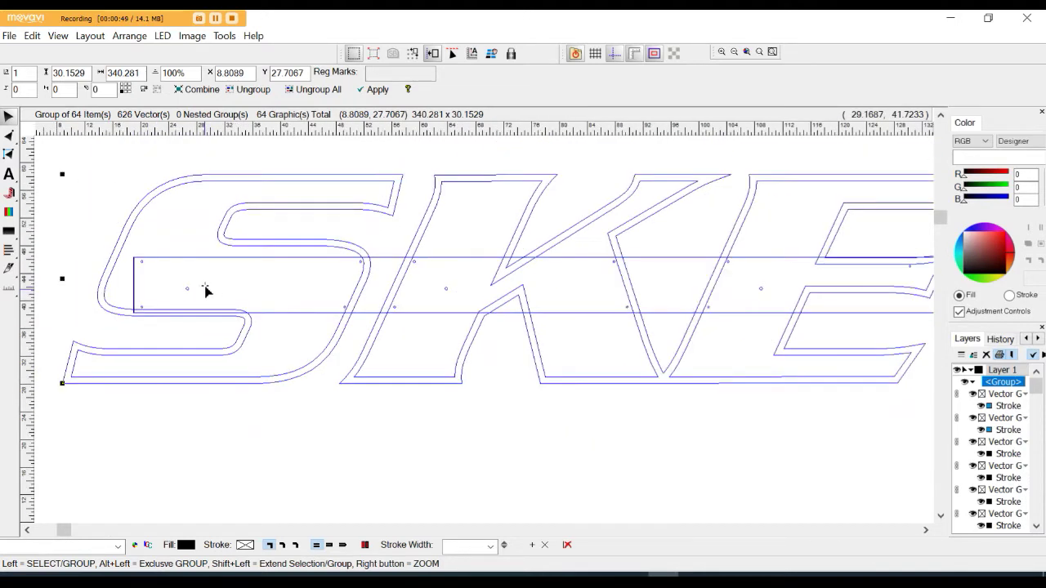
scroll(203, 273, down, 1)
scroll(196, 261, down, 1)
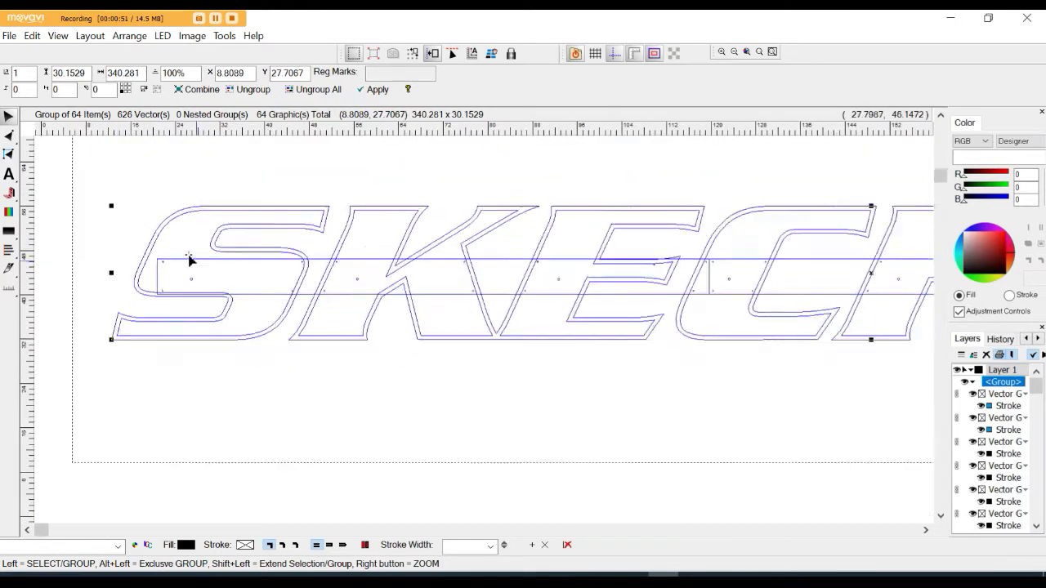
scroll(164, 257, down, 1)
scroll(180, 261, down, 1)
scroll(170, 271, up, 3)
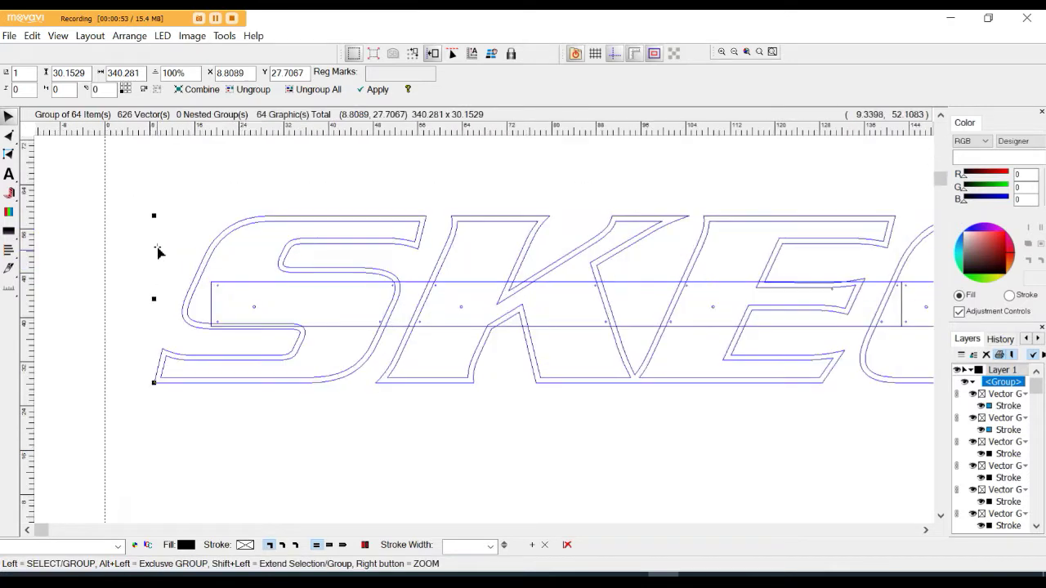
Try moving a Bezier node on the left side of the S's outer outline outward with the Vector/Node Edit tool.
click(8, 138)
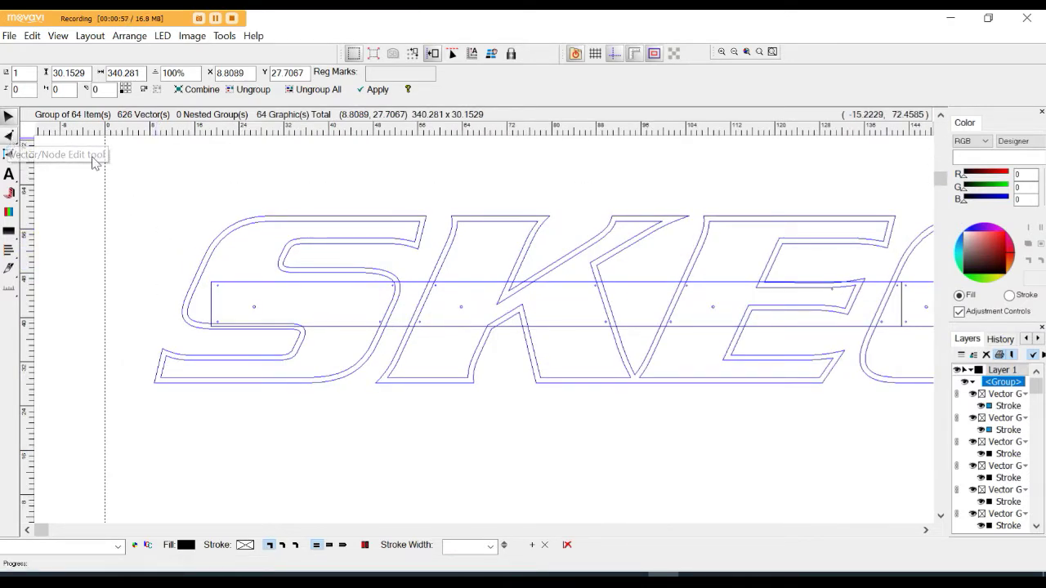
click(237, 223)
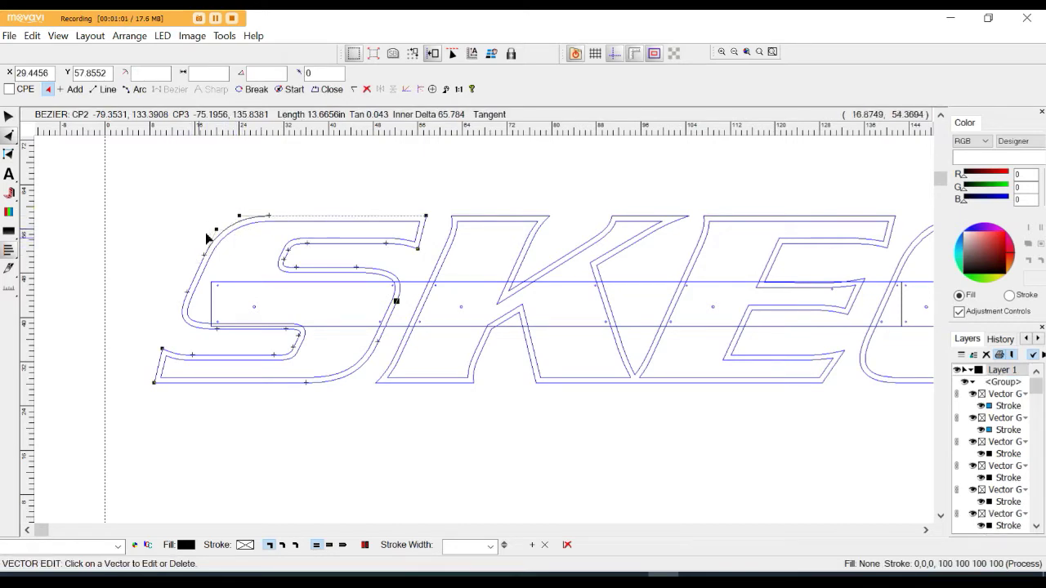
scroll(240, 223, up, 2)
drag(124, 357, 73, 365)
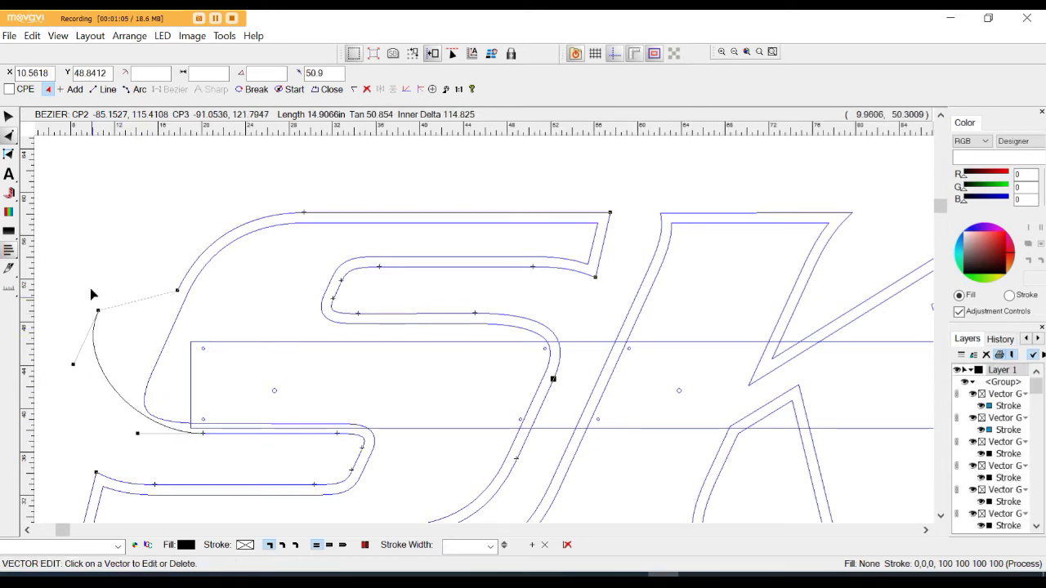
click(90, 358)
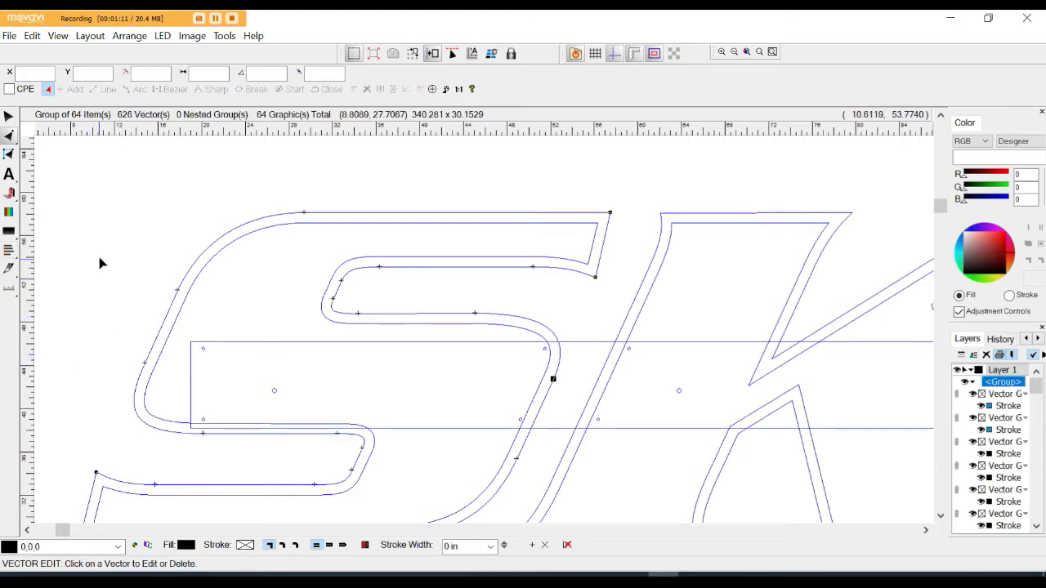
scroll(99, 233, down, 3)
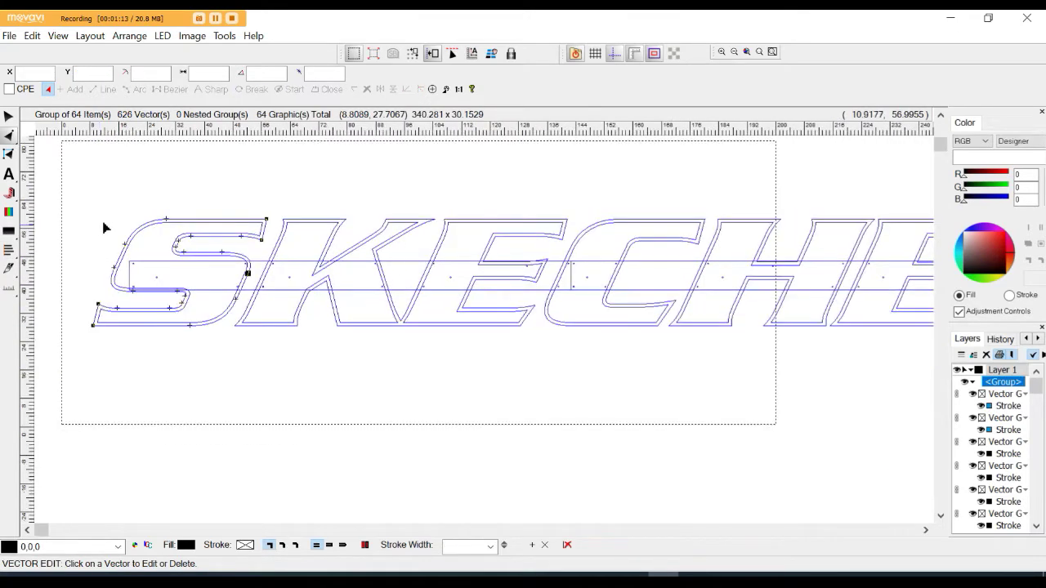
Select the whole SKECHERS lettering with the selection tool and combine the group into a single graphic.
click(8, 116)
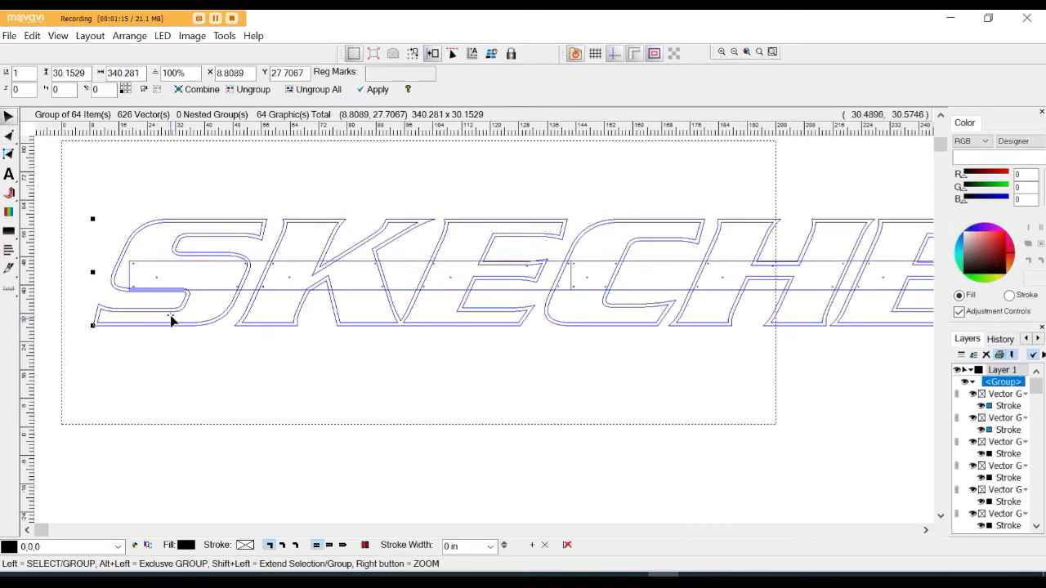
scroll(171, 311, down, 3)
drag(96, 207, 579, 347)
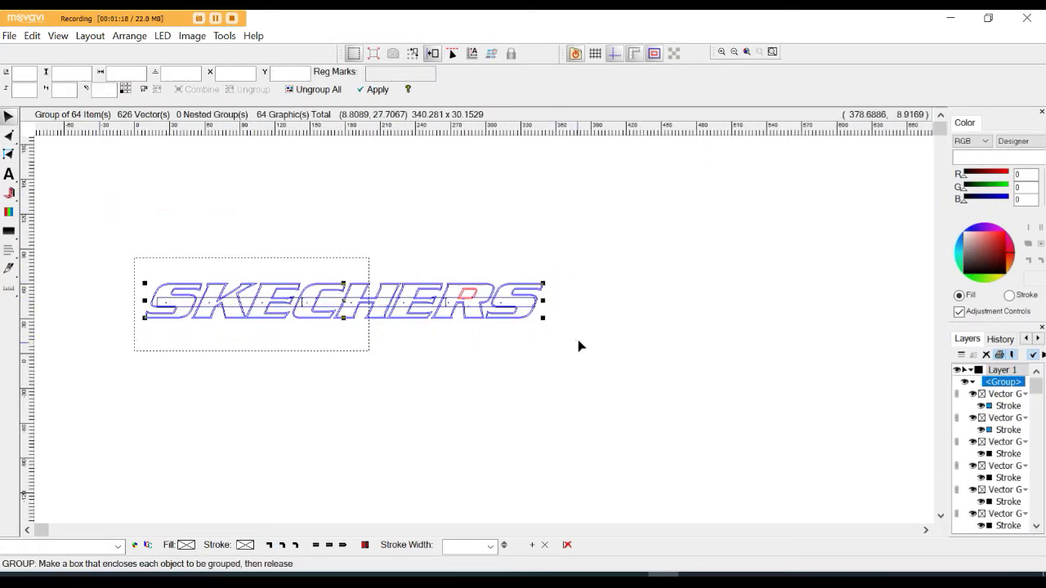
click(140, 36)
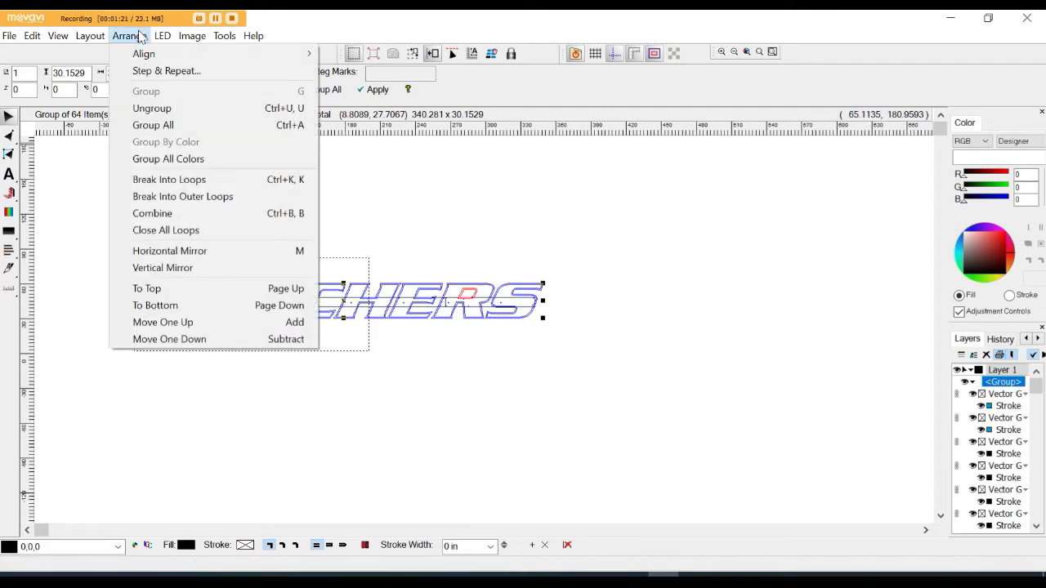
click(153, 214)
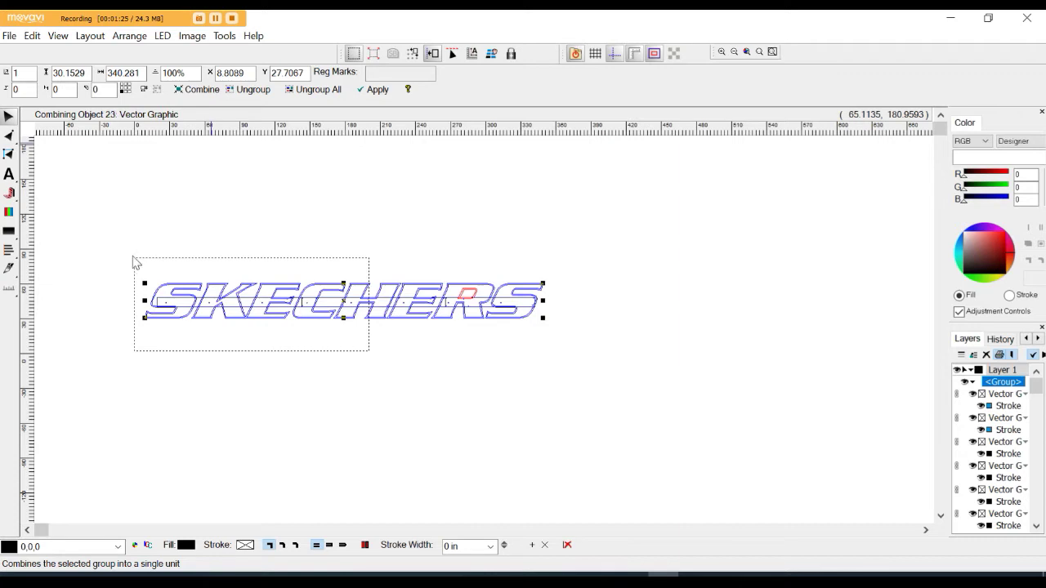
Convert the combined lettering's Beziers to arcs and inspect the nodes along the letter outlines.
click(224, 36)
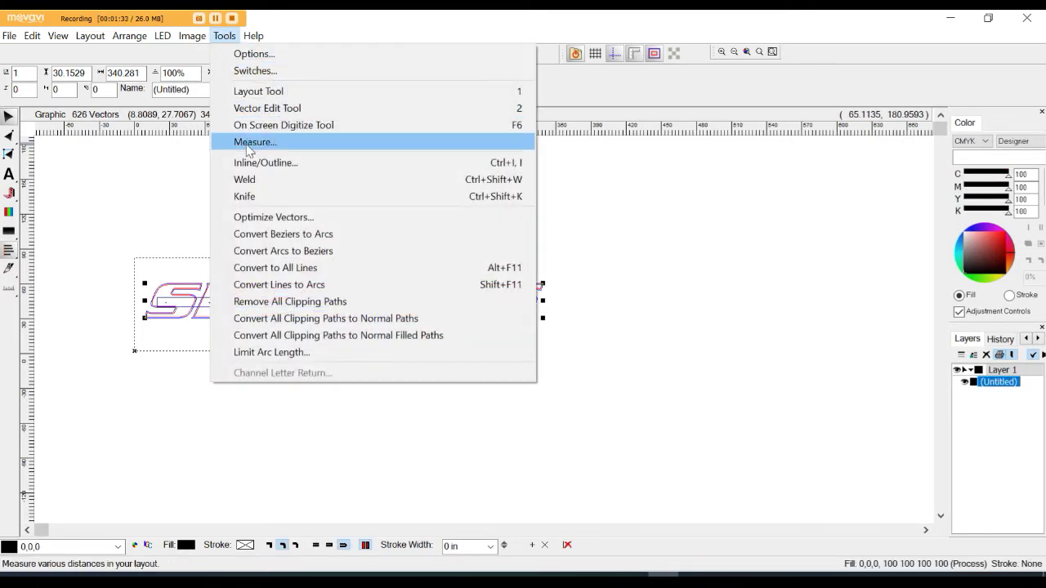
click(314, 234)
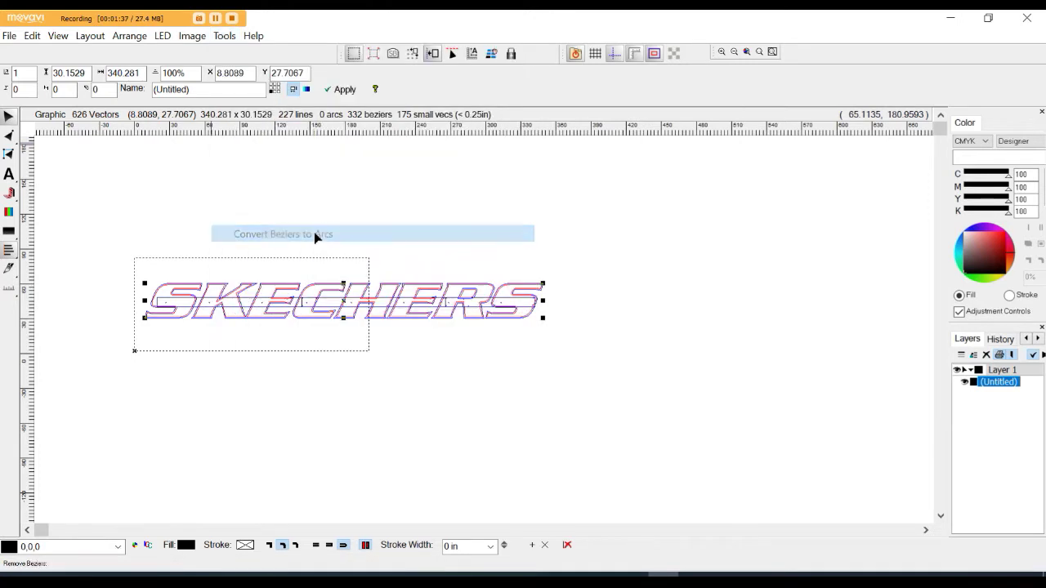
click(7, 138)
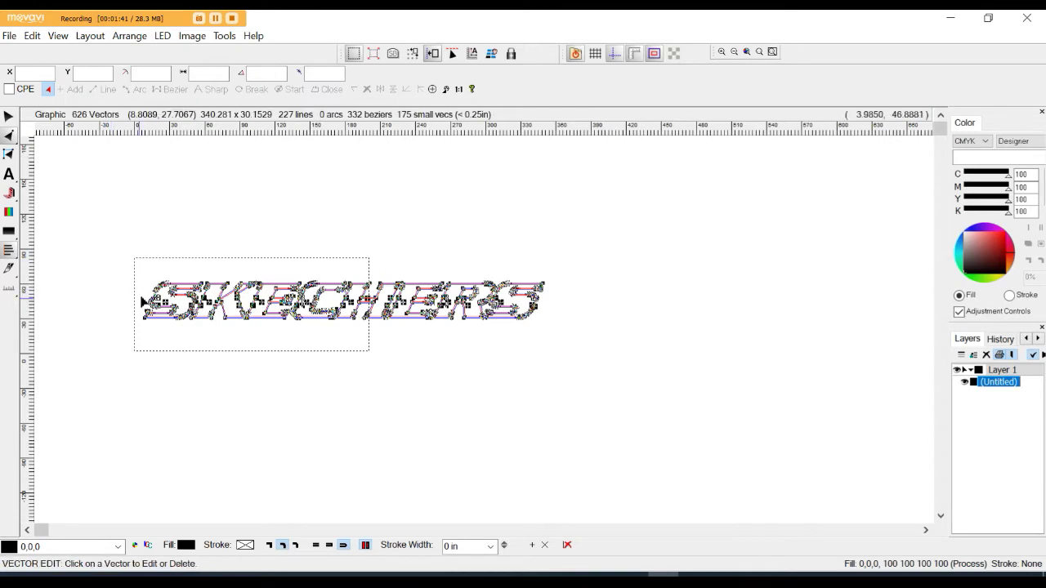
scroll(151, 304, up, 6)
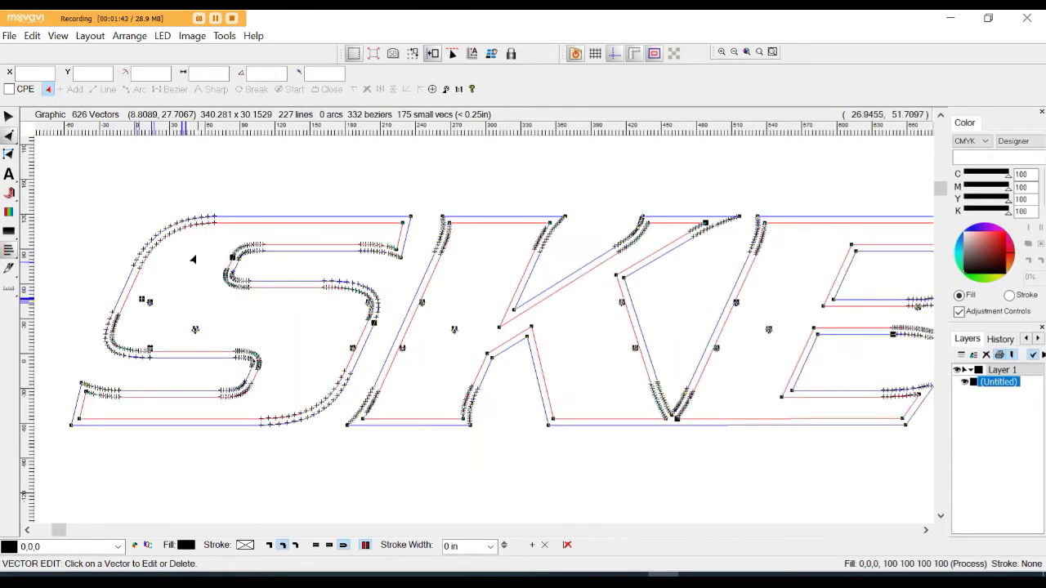
scroll(186, 232, up, 1)
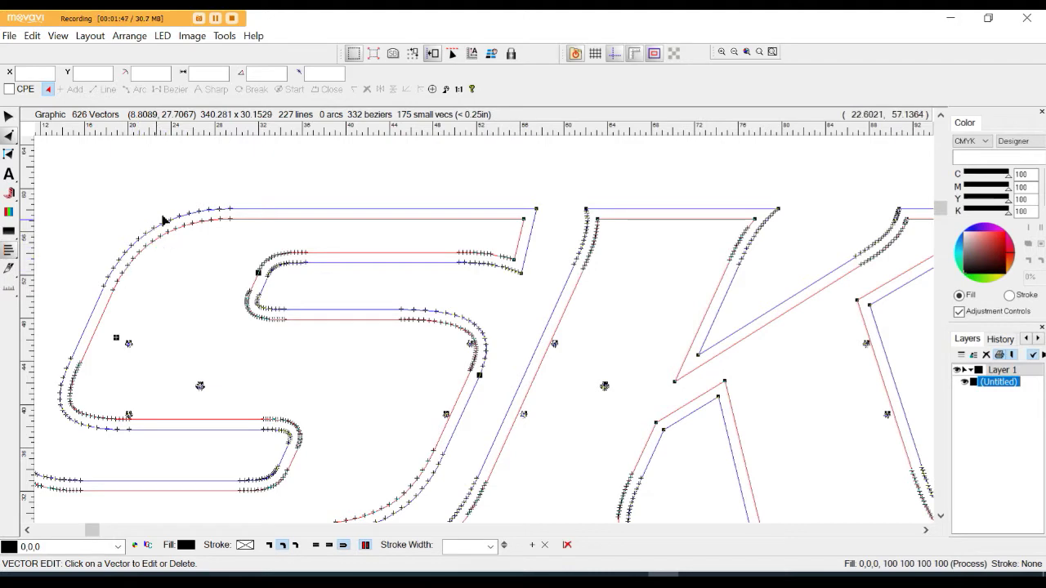
scroll(151, 224, down, 6)
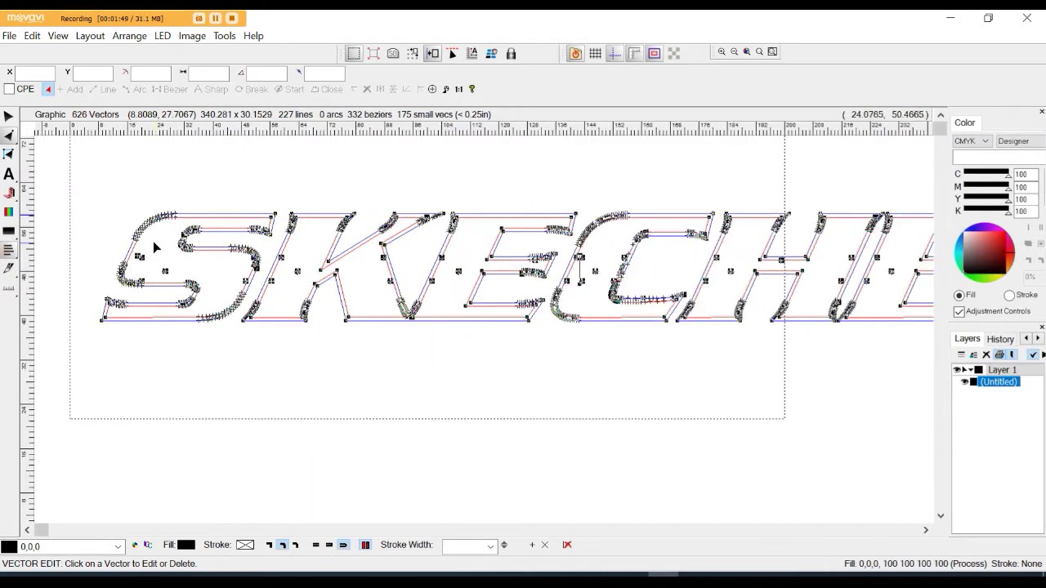
scroll(156, 261, down, 2)
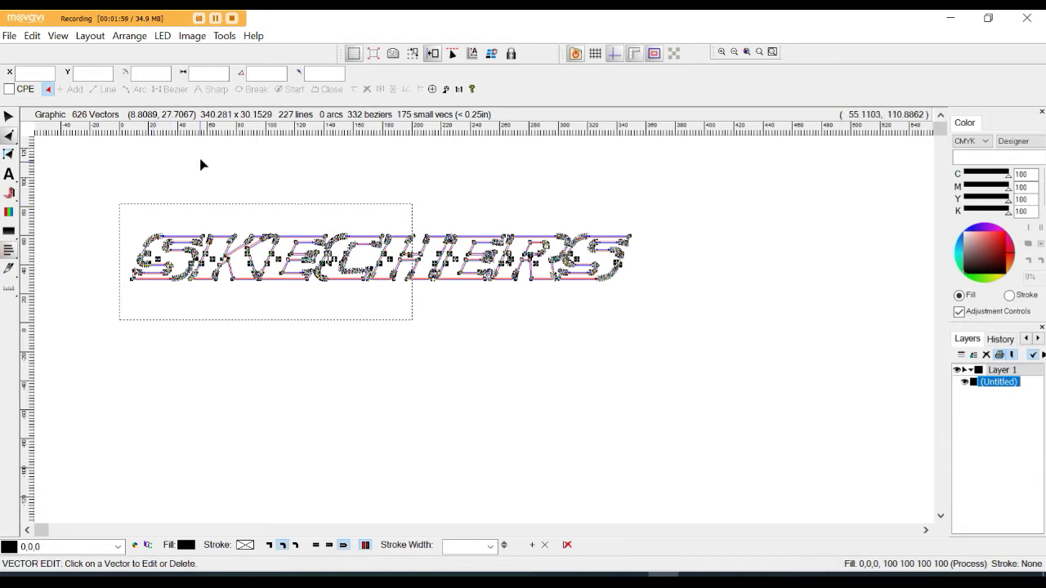
Optimize the lettering's vectors with a max deviation of 50 and a smooth factor of 22.
click(224, 36)
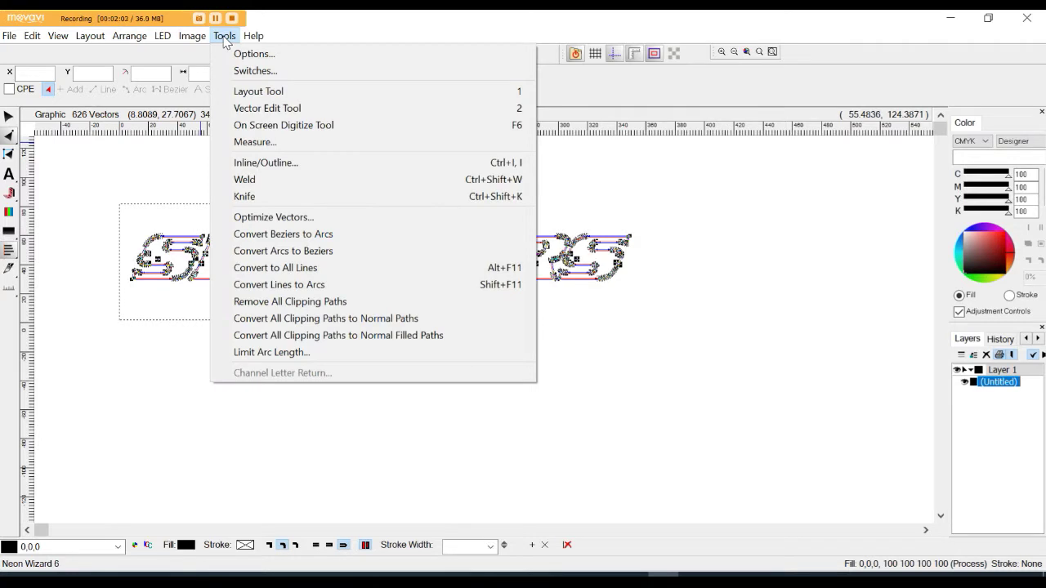
click(317, 219)
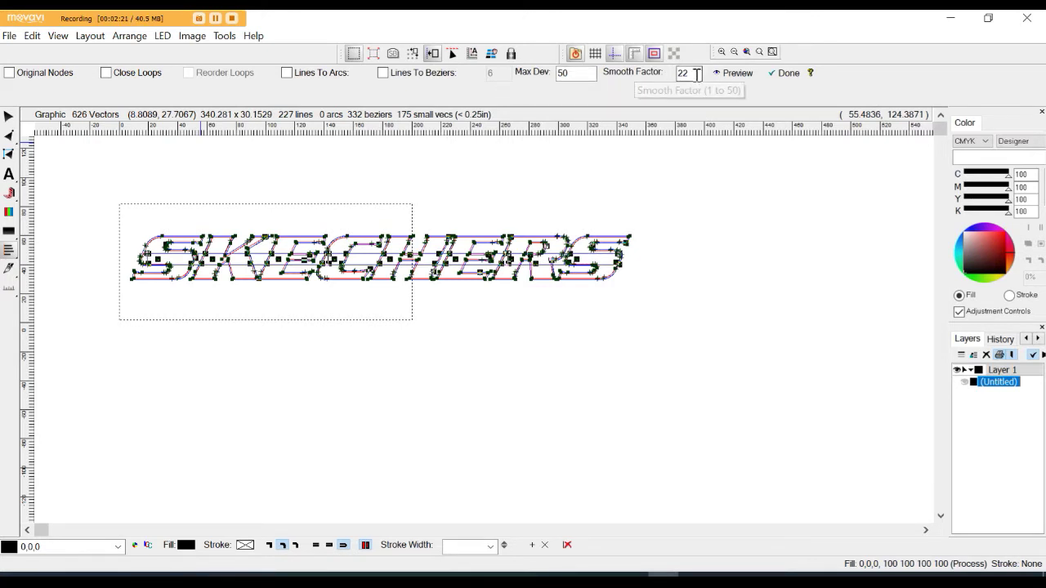
click(783, 75)
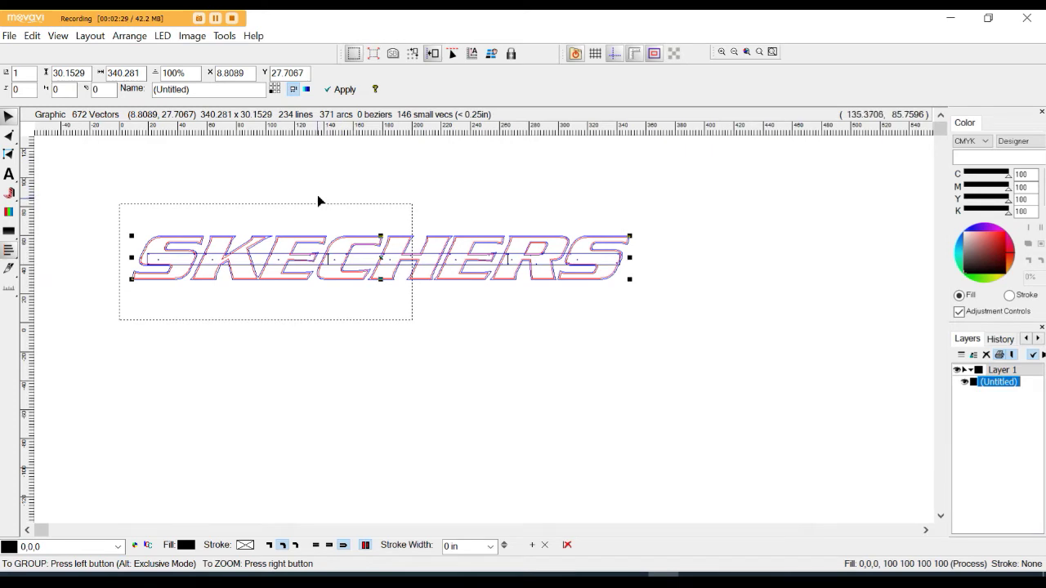
Examine the optimized nodes and arcs along the S, K and E outlines in vector edit mode.
click(8, 137)
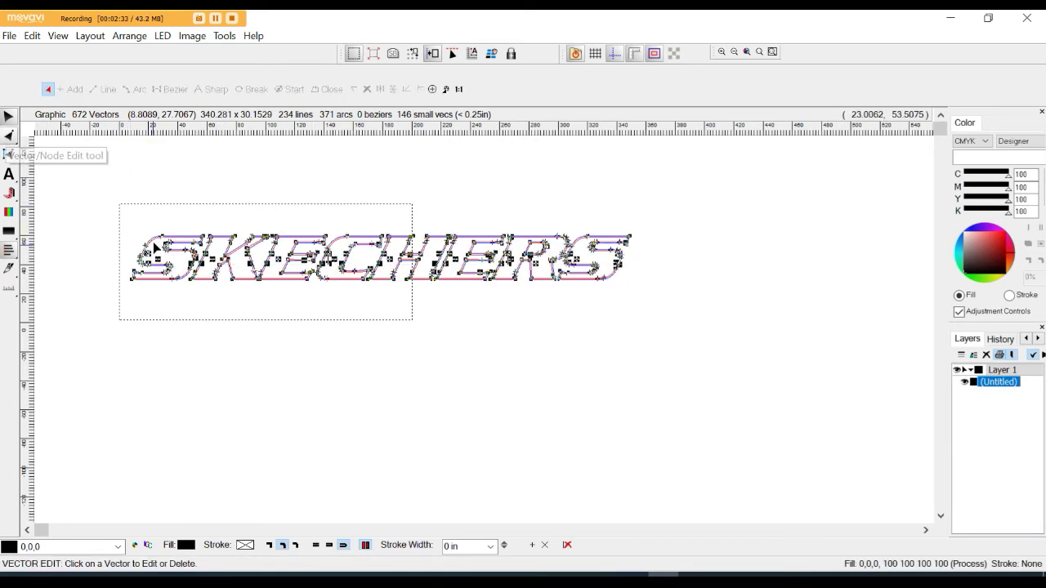
scroll(155, 245, up, 3)
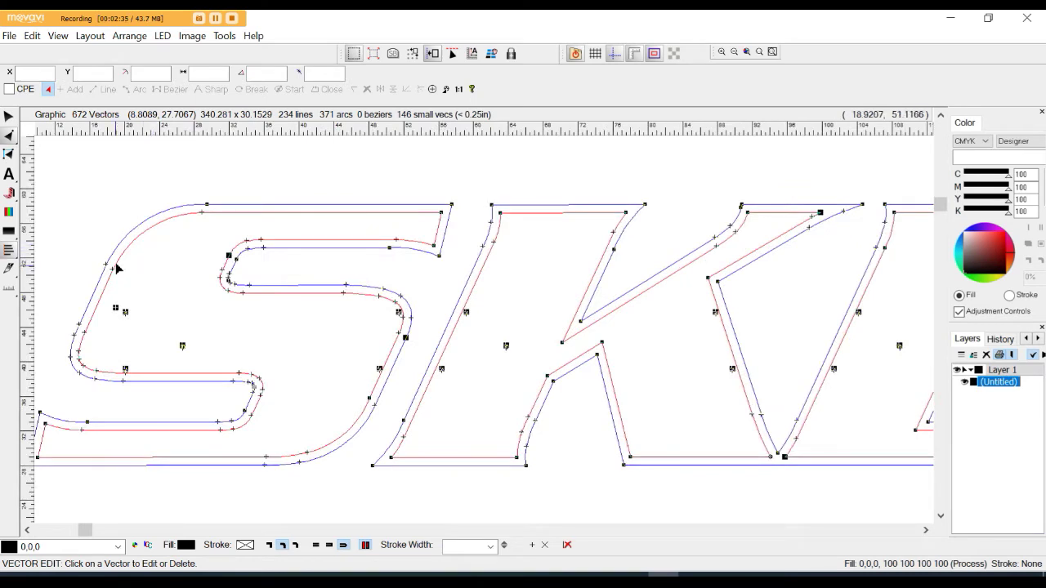
scroll(119, 231, down, 3)
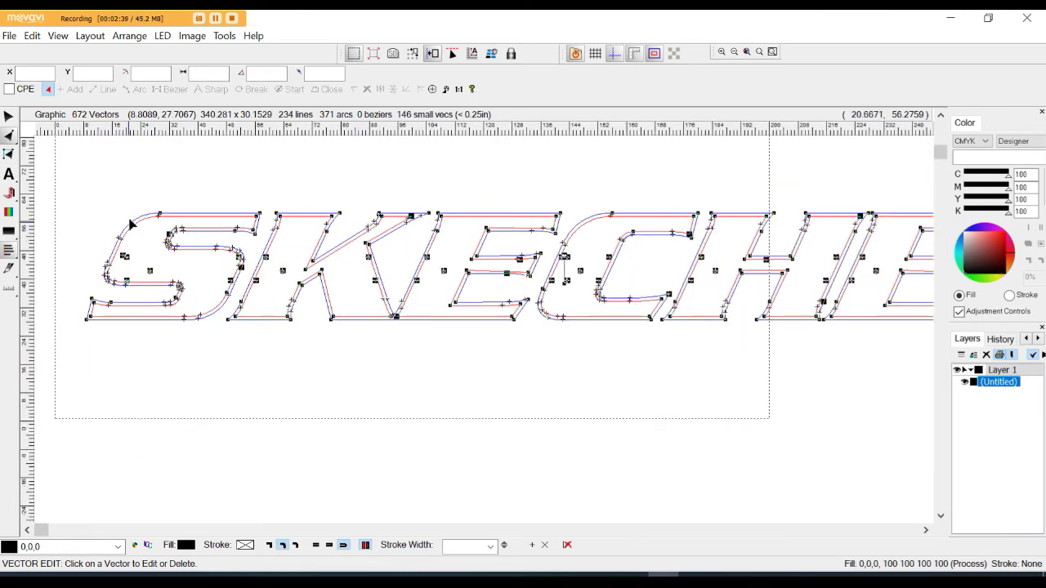
scroll(129, 222, down, 1)
scroll(129, 223, up, 3)
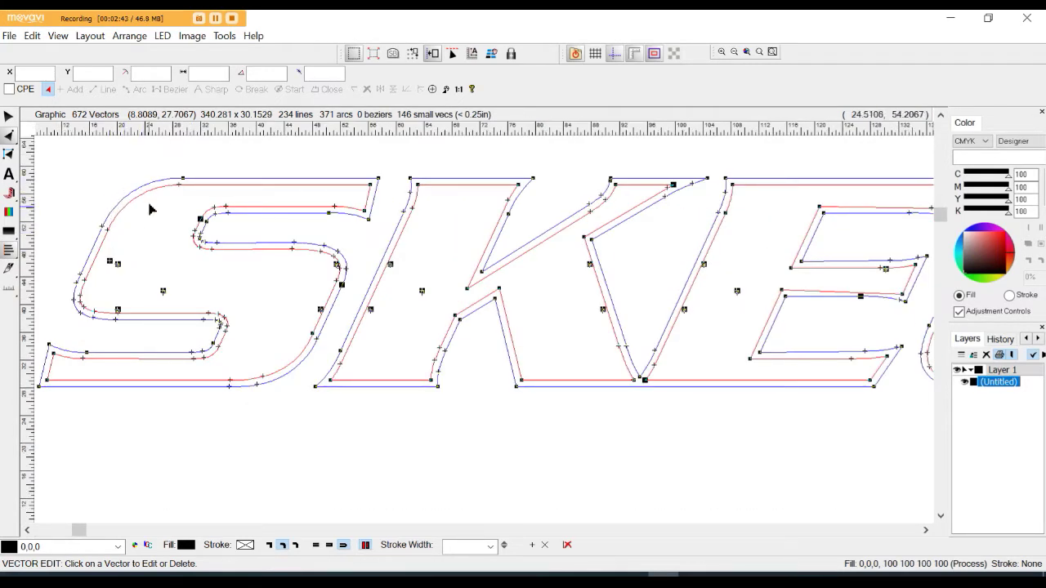
scroll(157, 227, down, 1)
scroll(157, 227, down, 2)
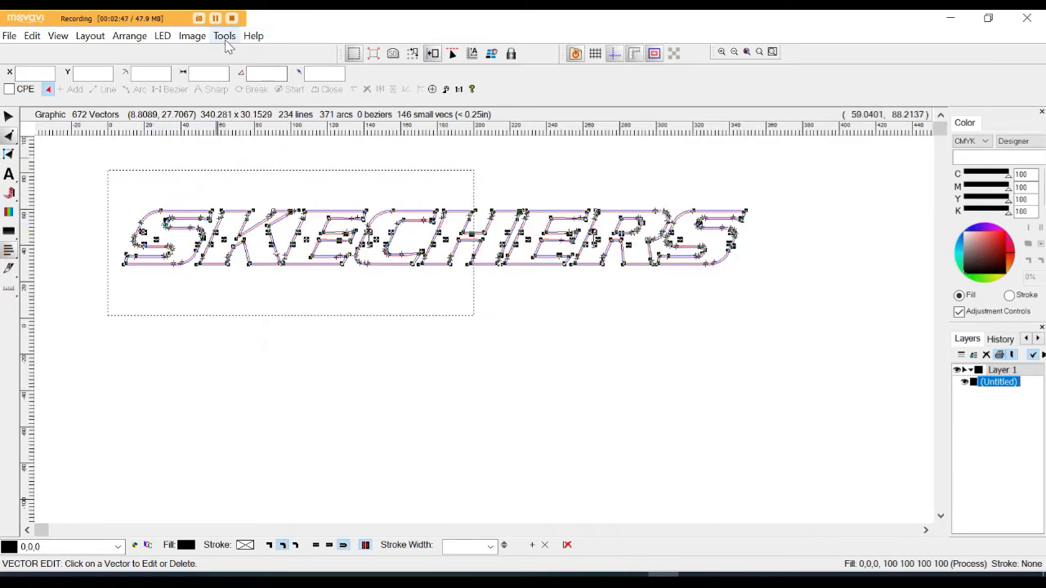
Limit the arc lengths of the SKECHERS lettering to a maximum angle of 60.
click(225, 37)
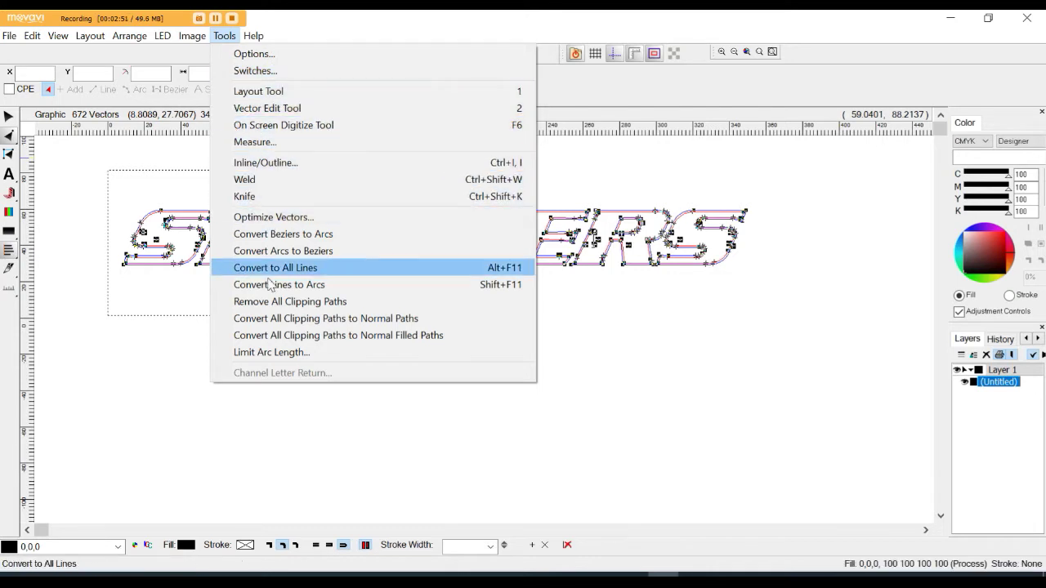
click(344, 352)
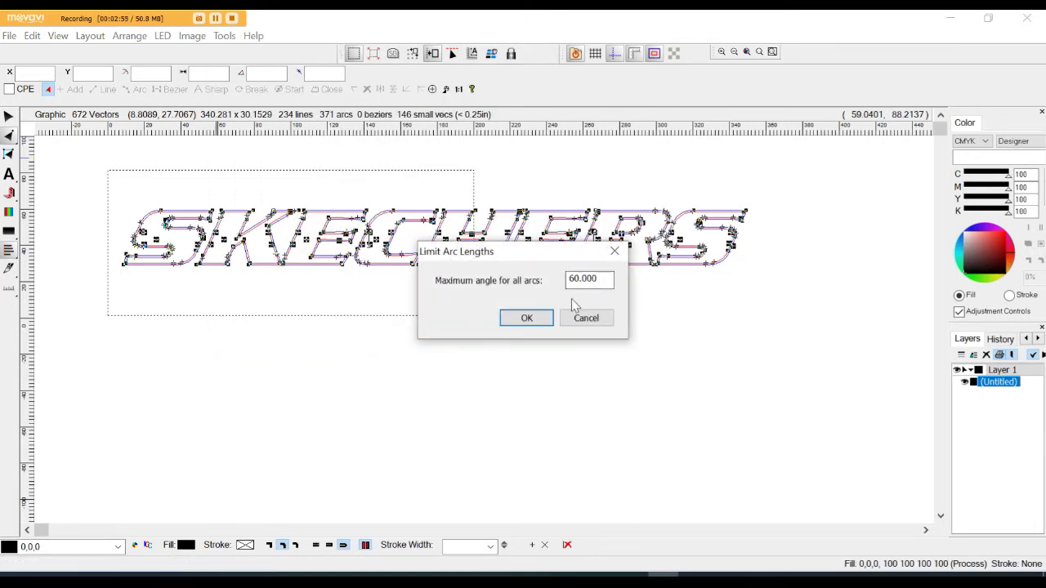
click(527, 319)
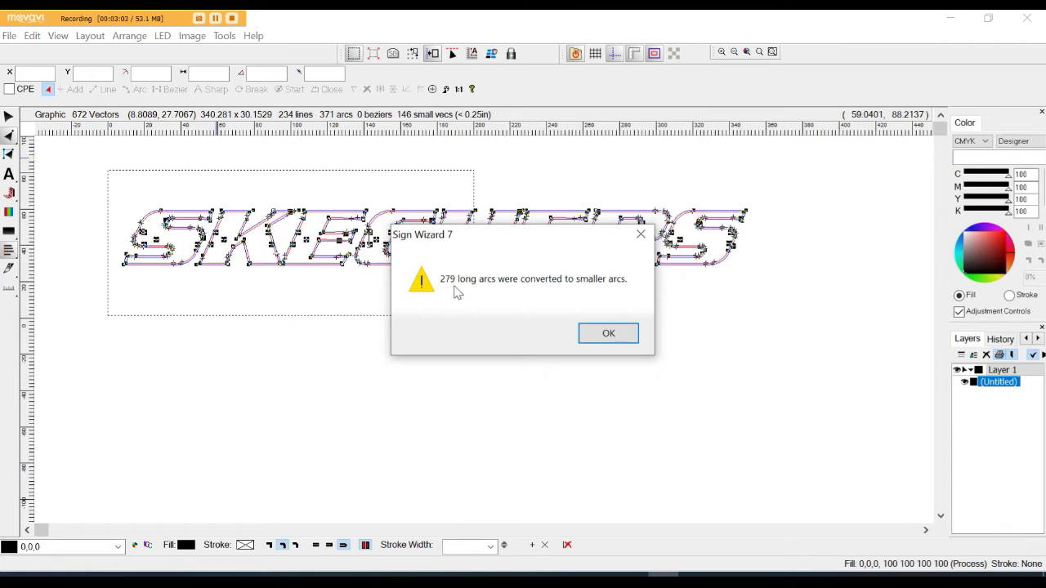
click(608, 335)
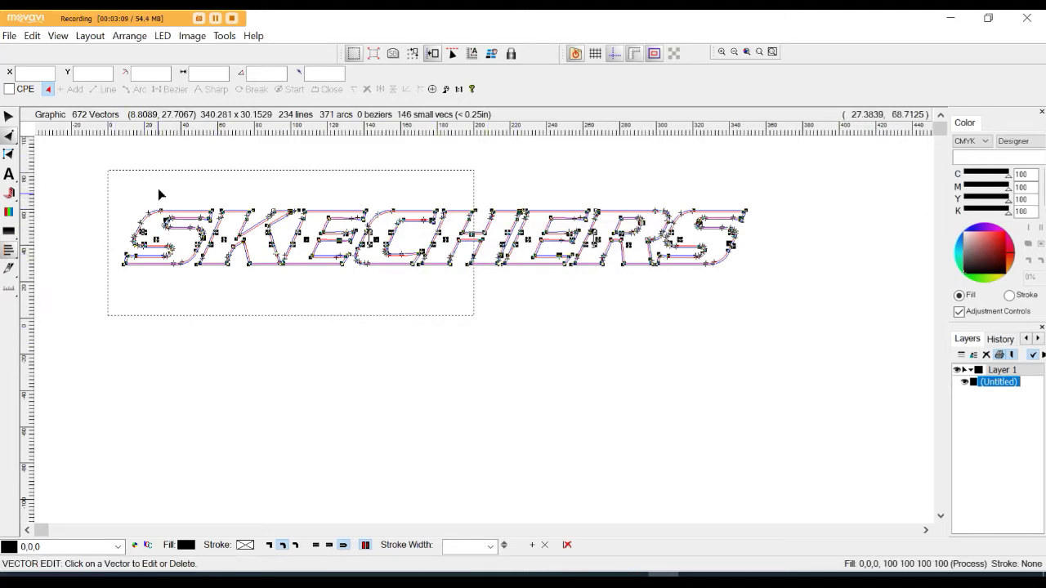
Examine the shortened arcs and the outline shapes of the S, K and first E with the vector edit and layout tools.
scroll(118, 227, up, 2)
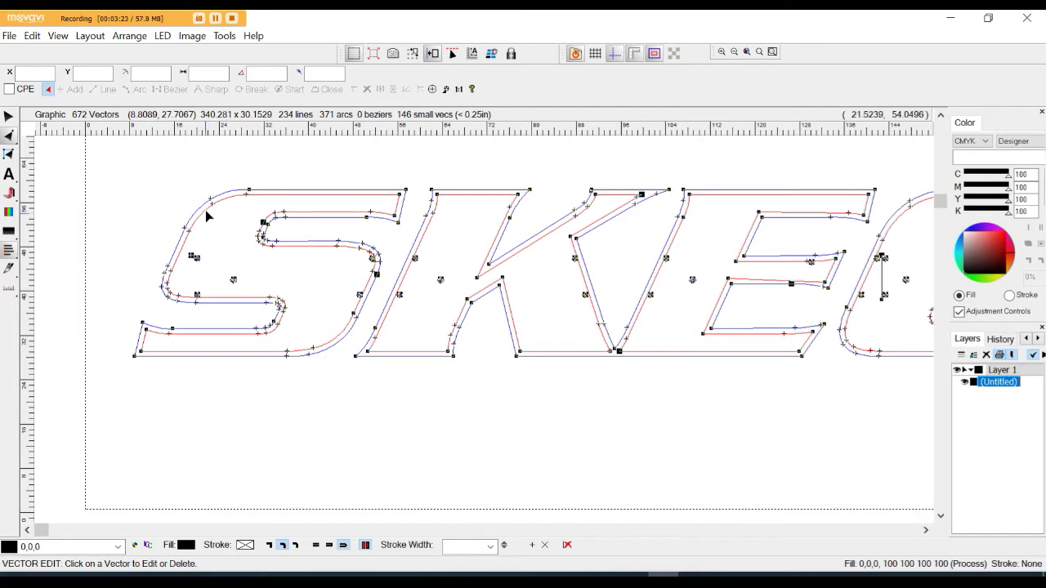
scroll(259, 198, up, 3)
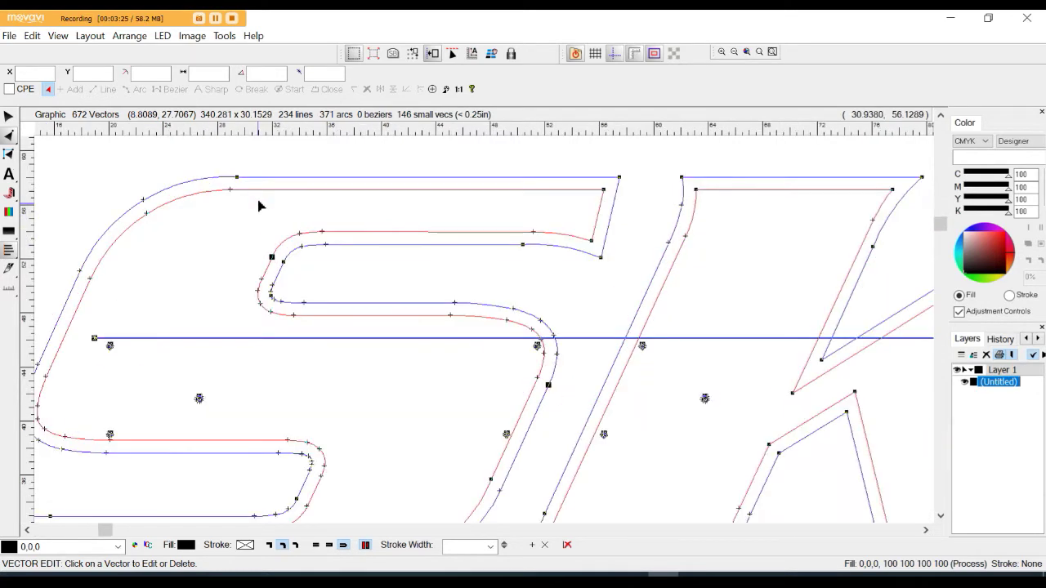
click(8, 117)
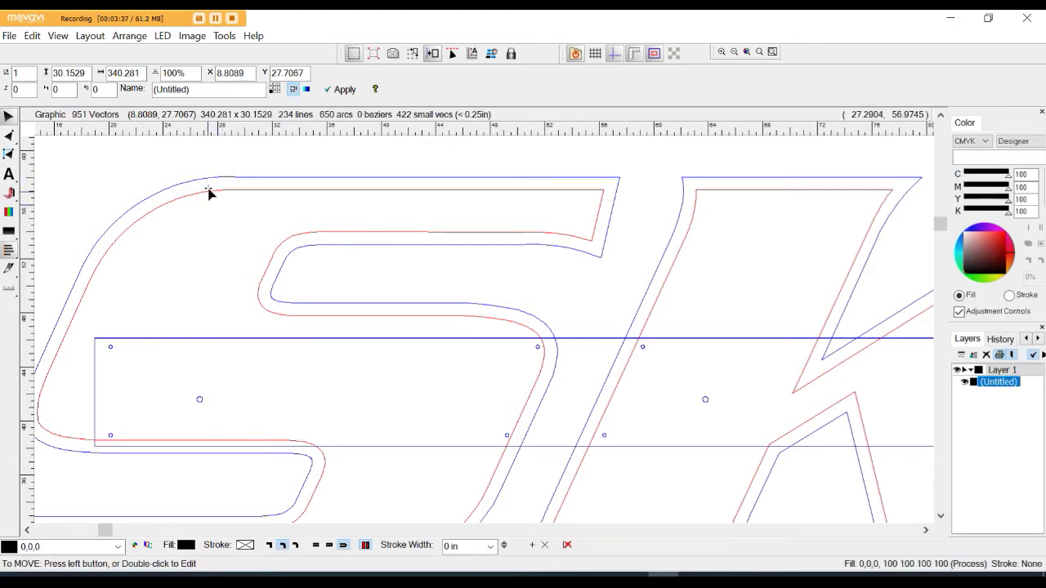
scroll(208, 192, down, 3)
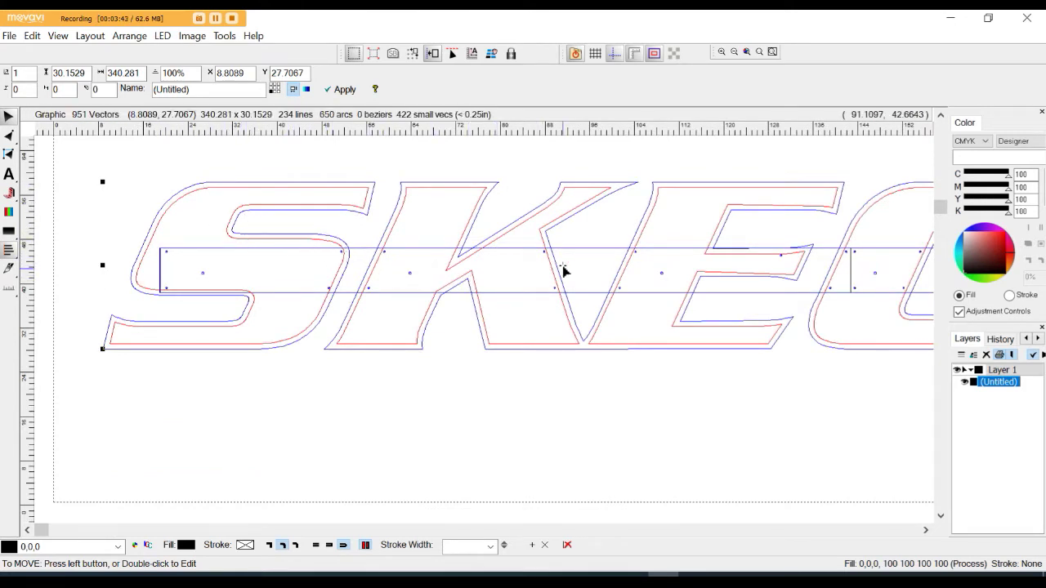
scroll(420, 215, up, 3)
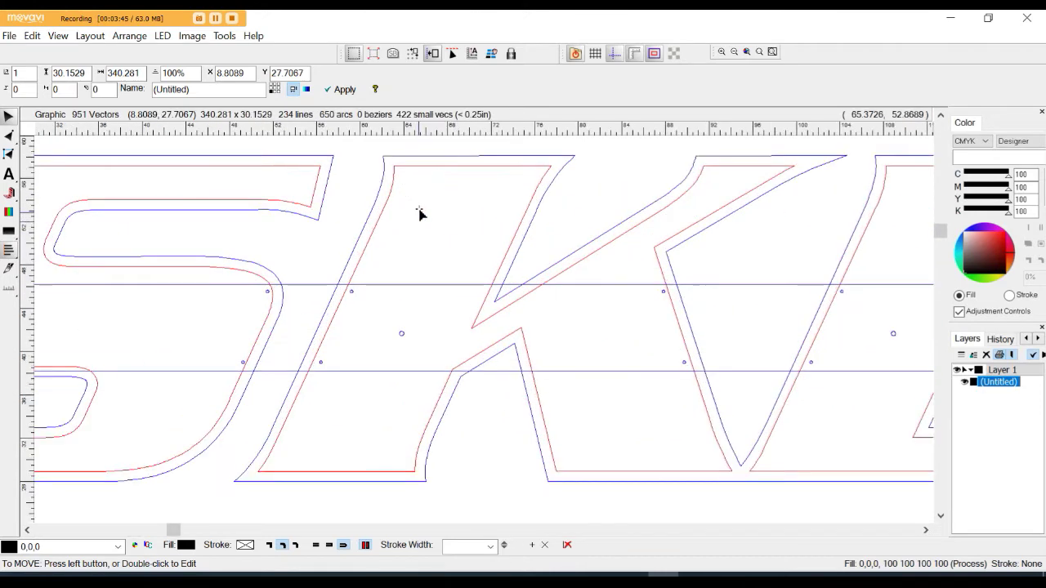
scroll(367, 287, down, 3)
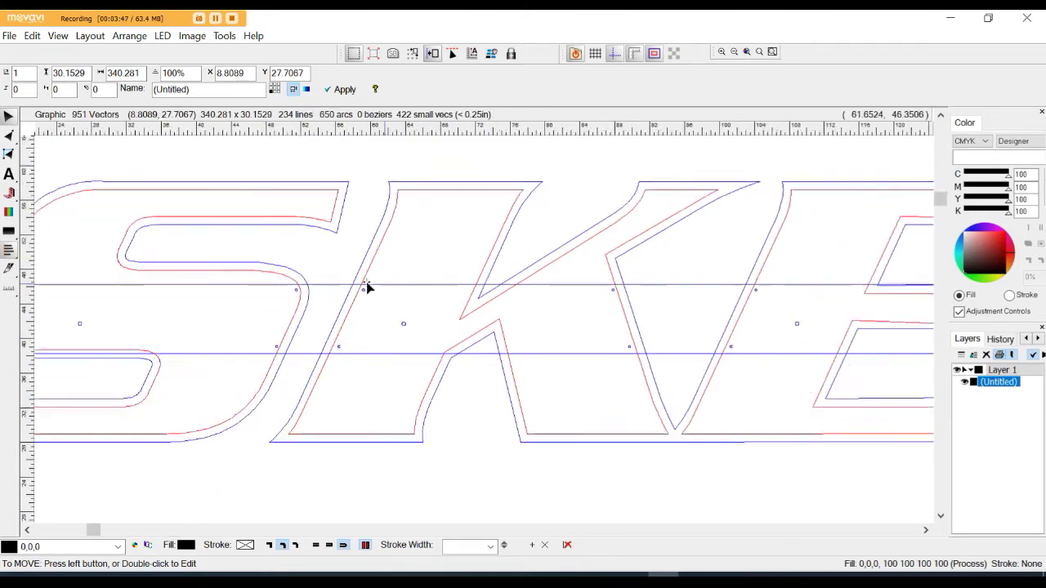
scroll(710, 297, up, 2)
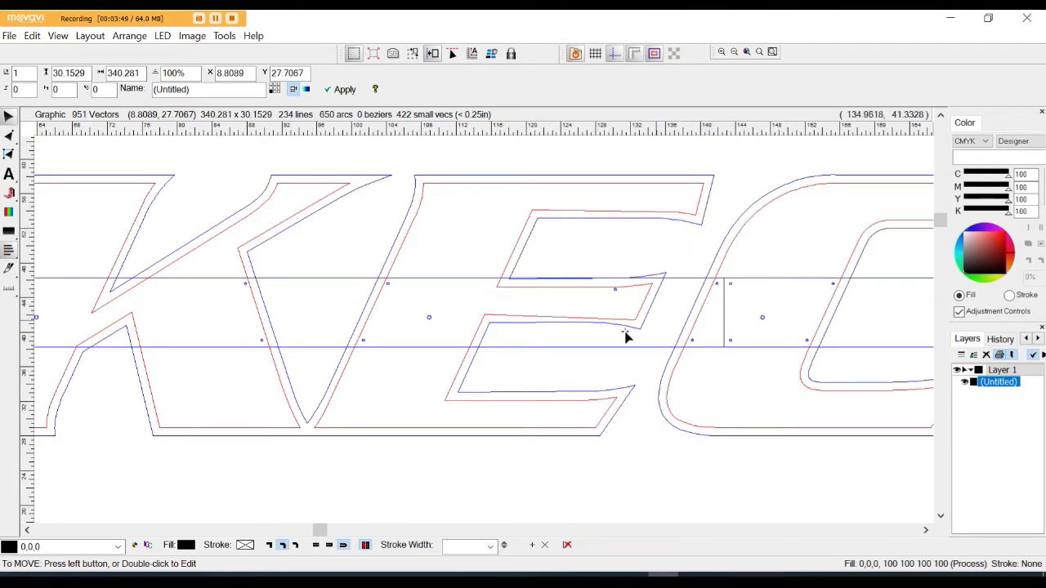
scroll(622, 336, up, 2)
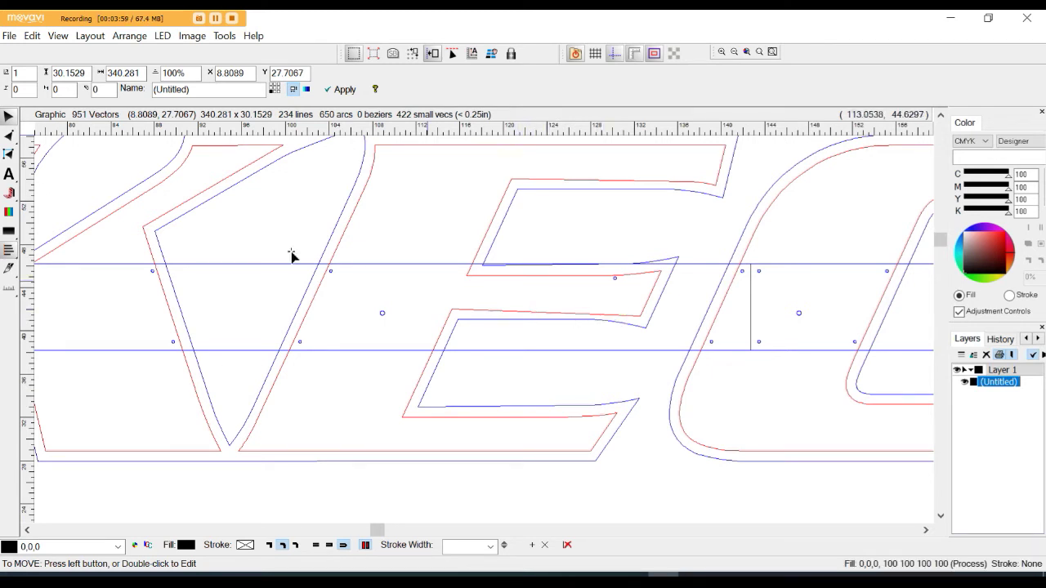
Insert a node on the lower red line of the first E's middle arm and raise it level with the line's inner end.
click(8, 136)
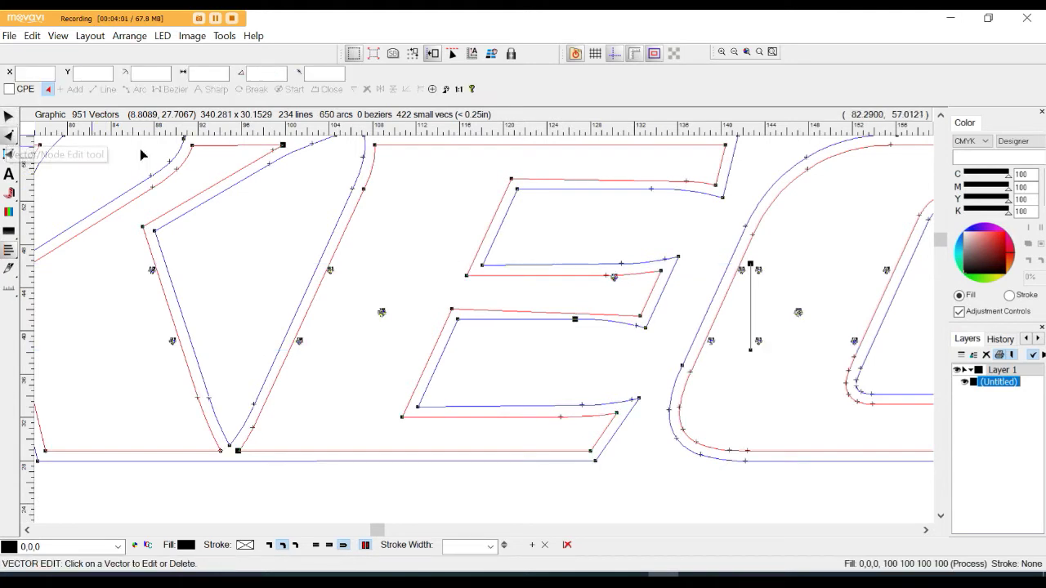
scroll(690, 335, up, 1)
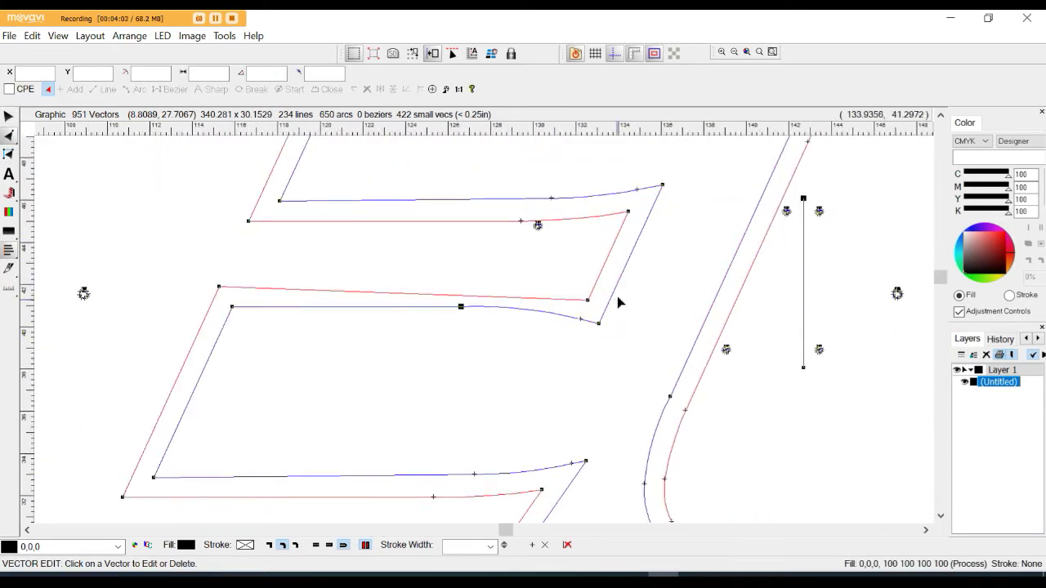
click(445, 300)
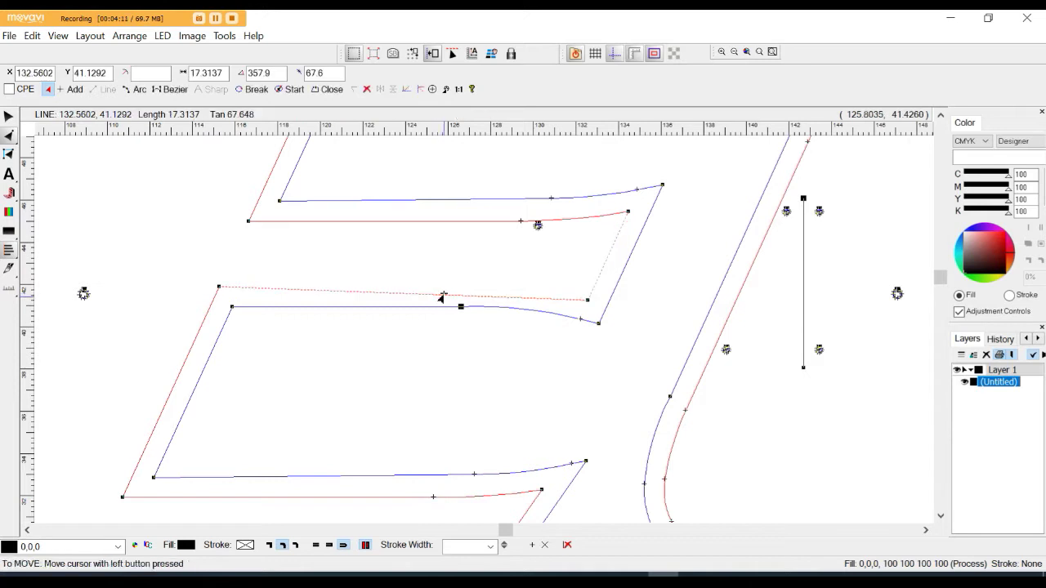
right_click(445, 300)
click(466, 305)
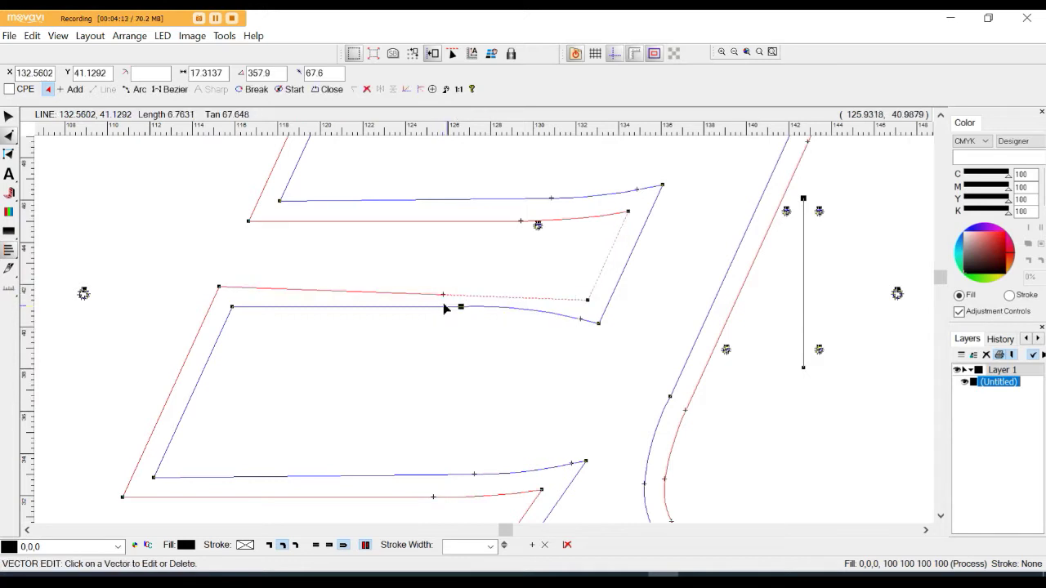
drag(444, 297, 447, 287)
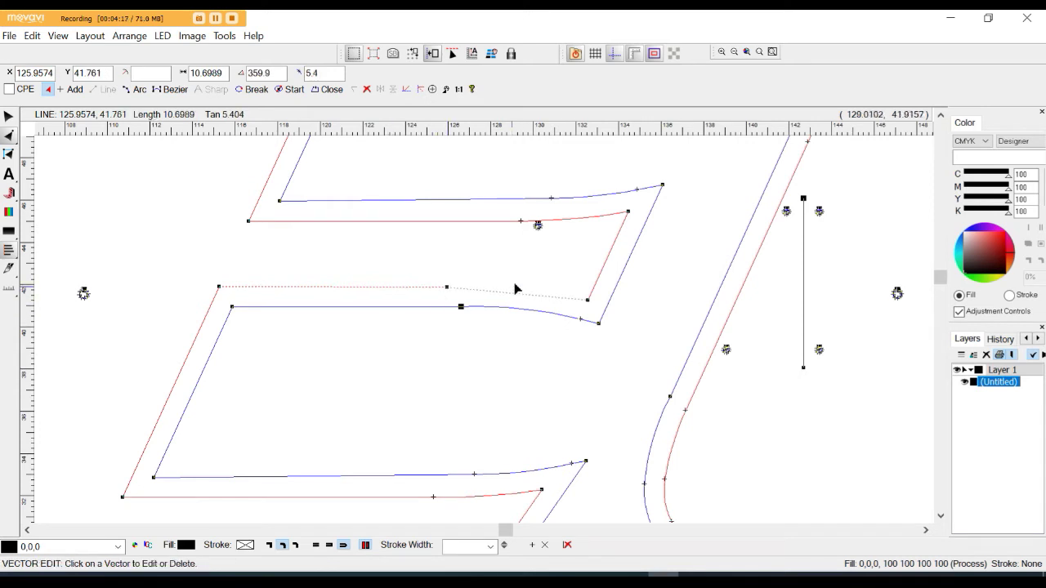
Convert the sloping outer segment beyond the new node to an arc of about 31.7 radius, following the blue outline below it.
drag(520, 300, 513, 327)
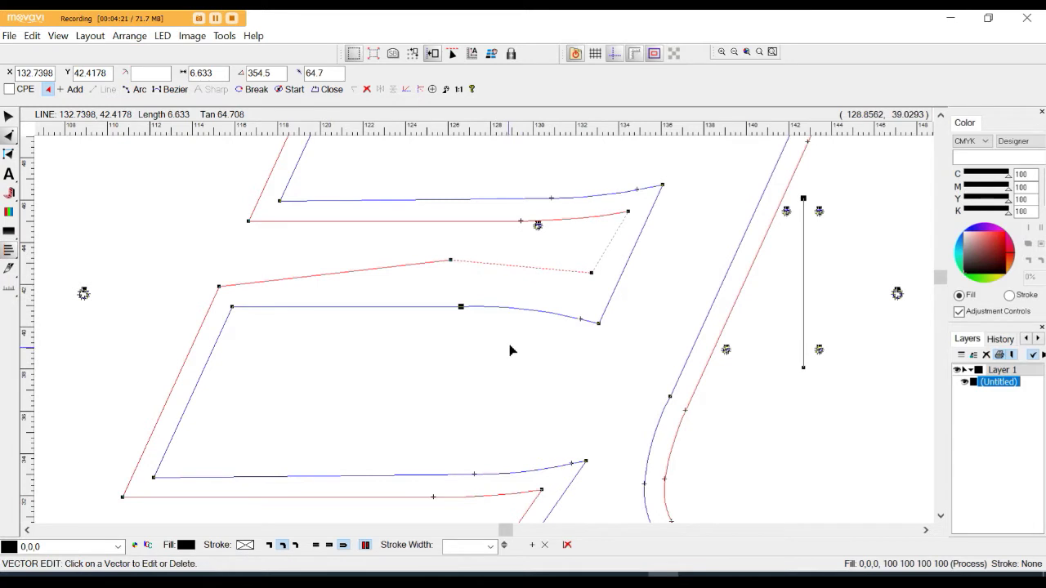
key(ctrl+z)
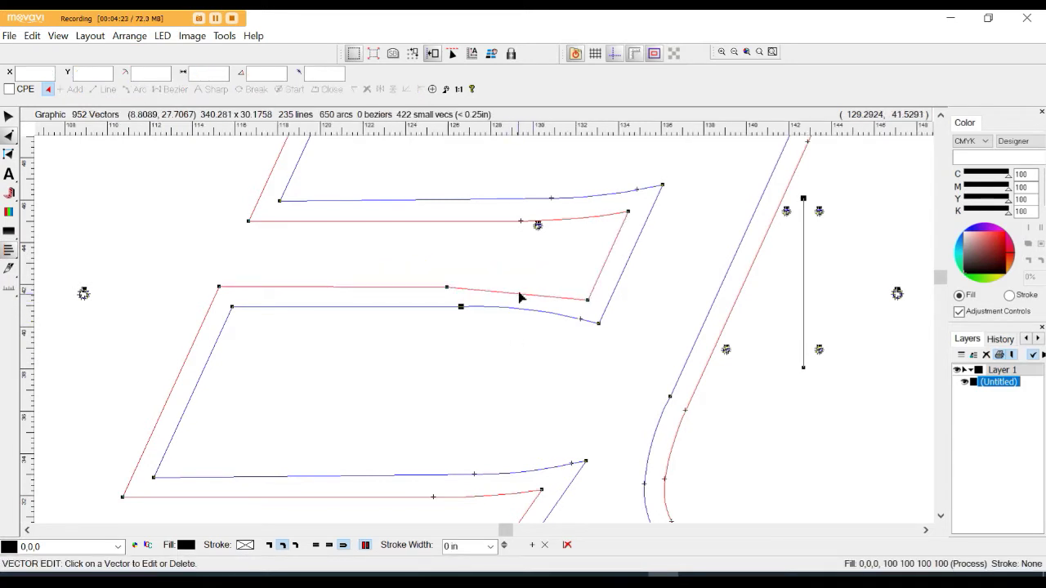
right_click(519, 296)
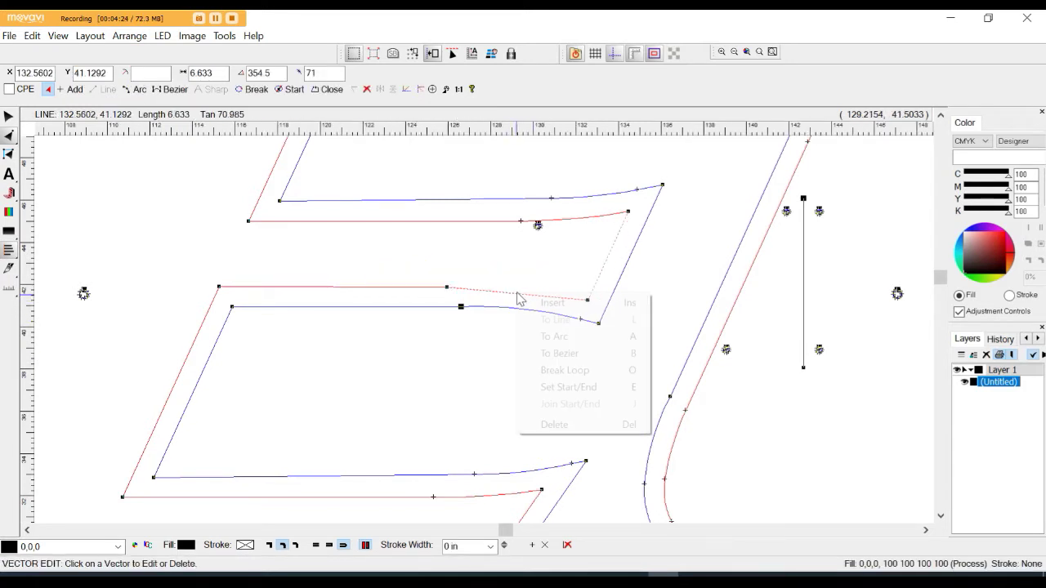
click(561, 342)
drag(518, 296, 517, 295)
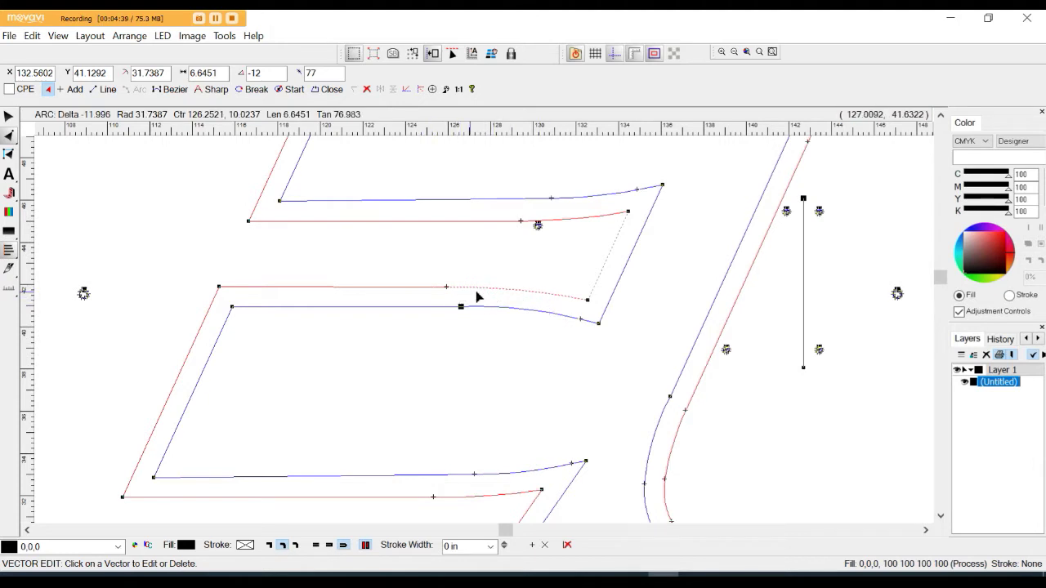
Examine the nodes and outlines along the C, H and second E for lines that should be curved.
scroll(432, 333, down, 2)
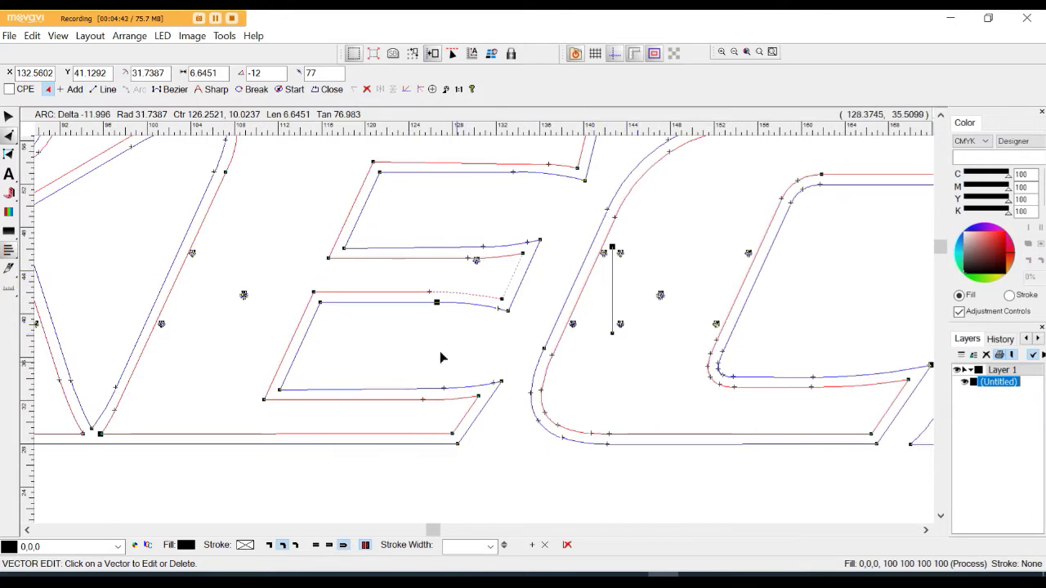
scroll(444, 357, down, 3)
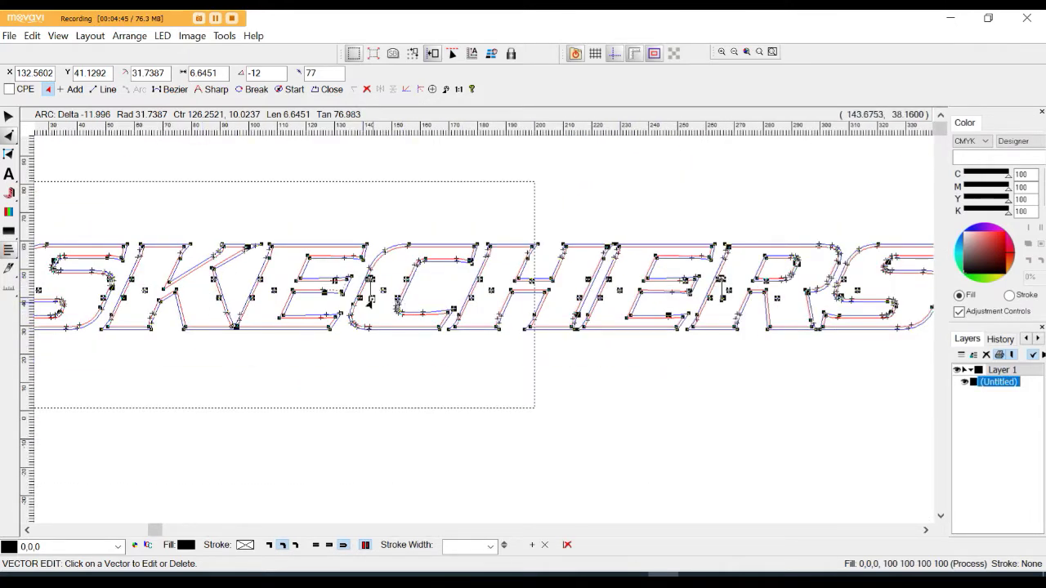
scroll(304, 301, down, 2)
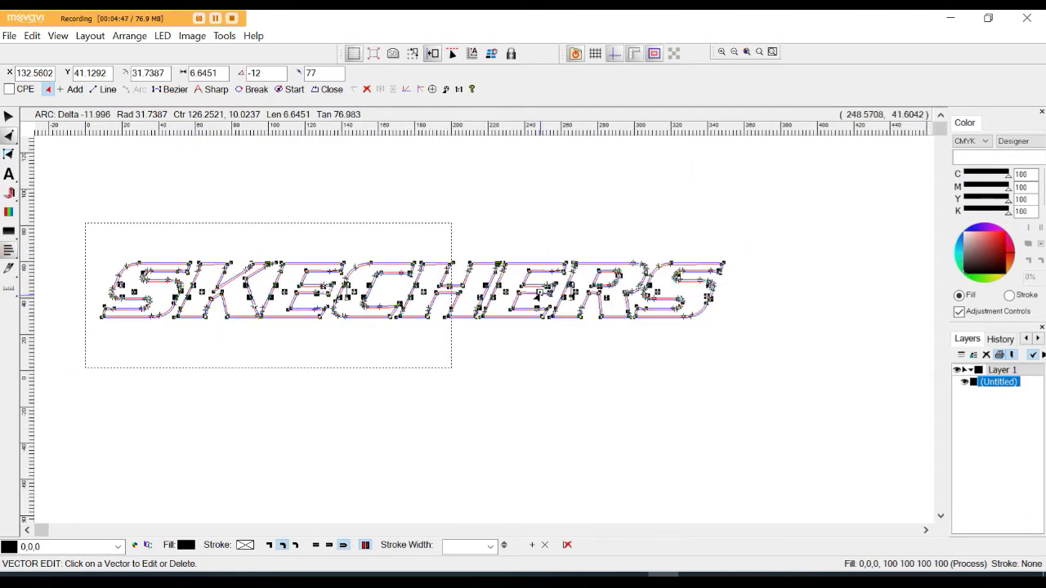
scroll(399, 302, up, 5)
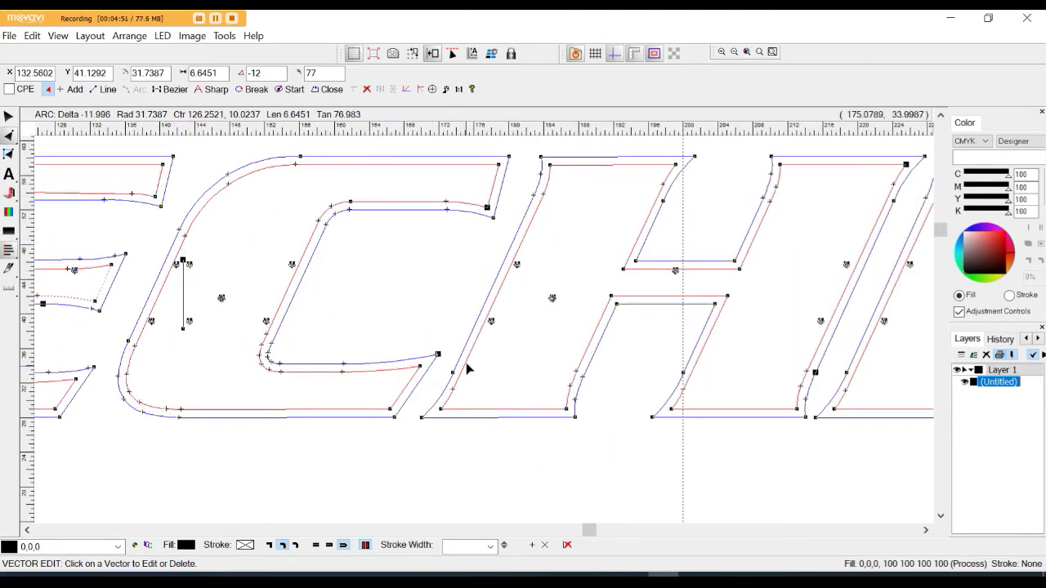
scroll(433, 266, down, 2)
scroll(578, 233, up, 3)
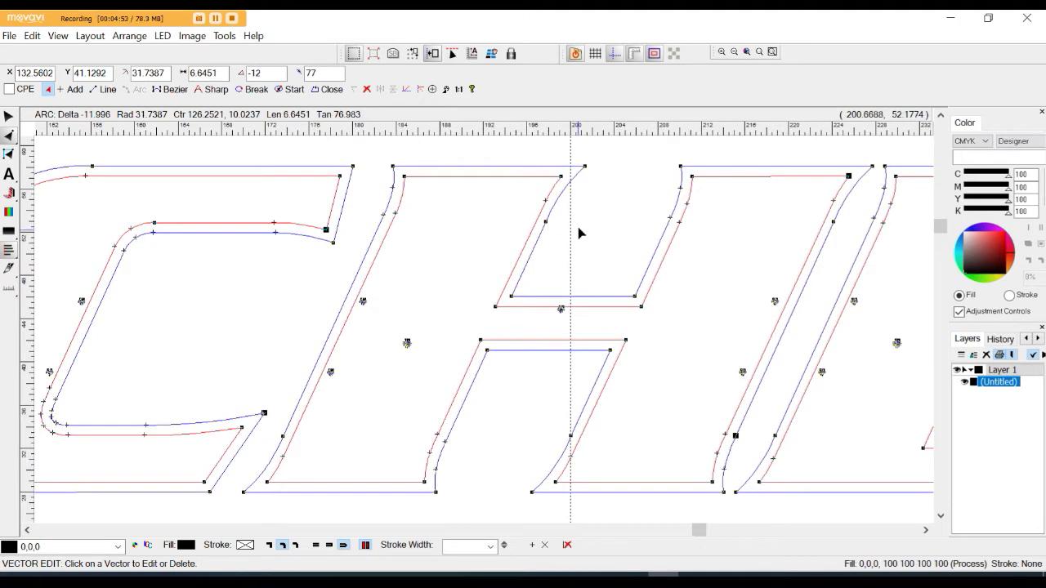
scroll(642, 338, down, 2)
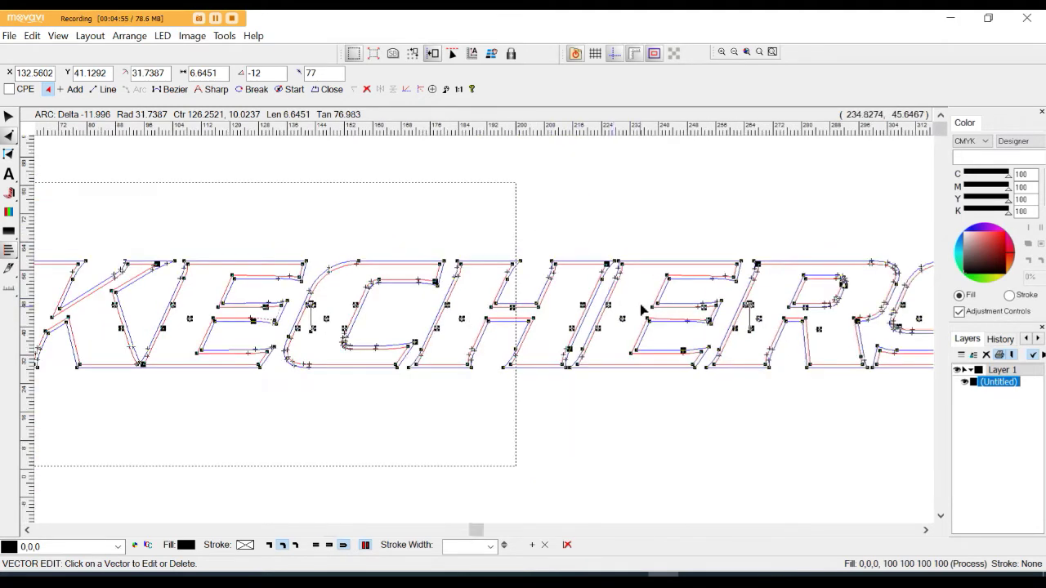
scroll(607, 307, up, 3)
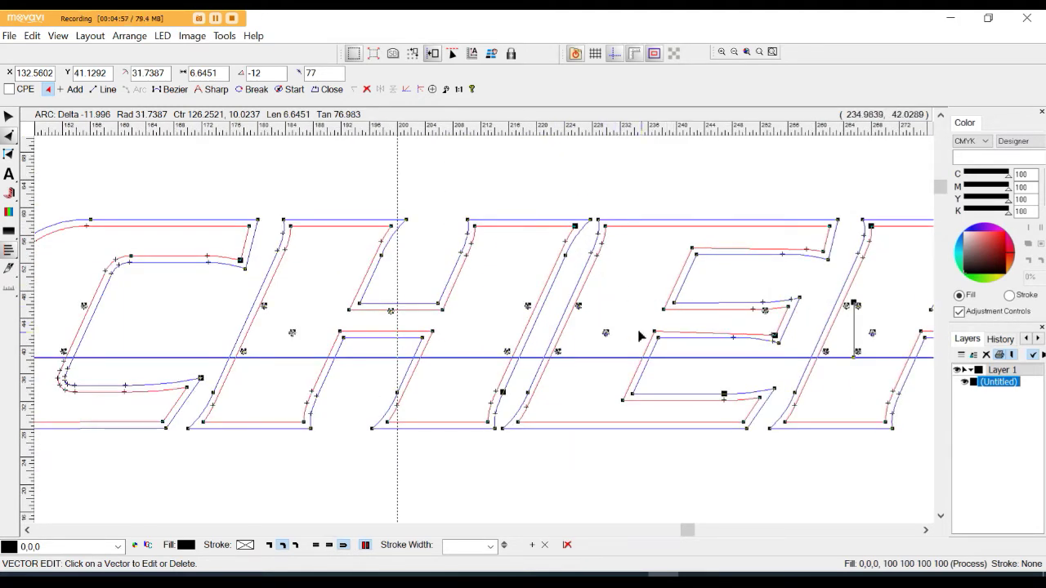
scroll(640, 336, down, 2)
Insert a node on the lower red line of the second E's middle arm and raise it to nearly level with the inner end.
scroll(433, 316, up, 3)
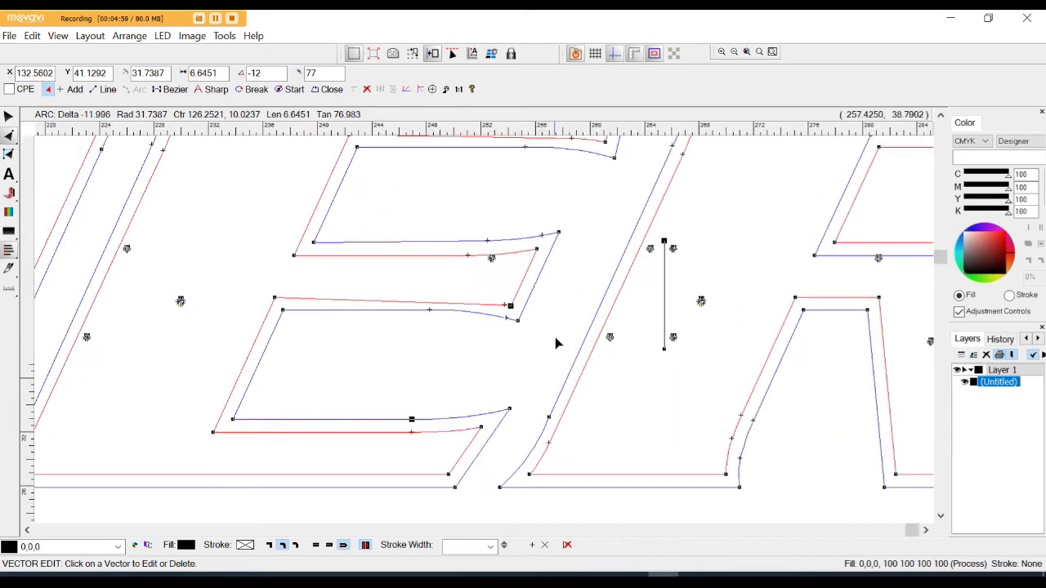
scroll(418, 333, up, 3)
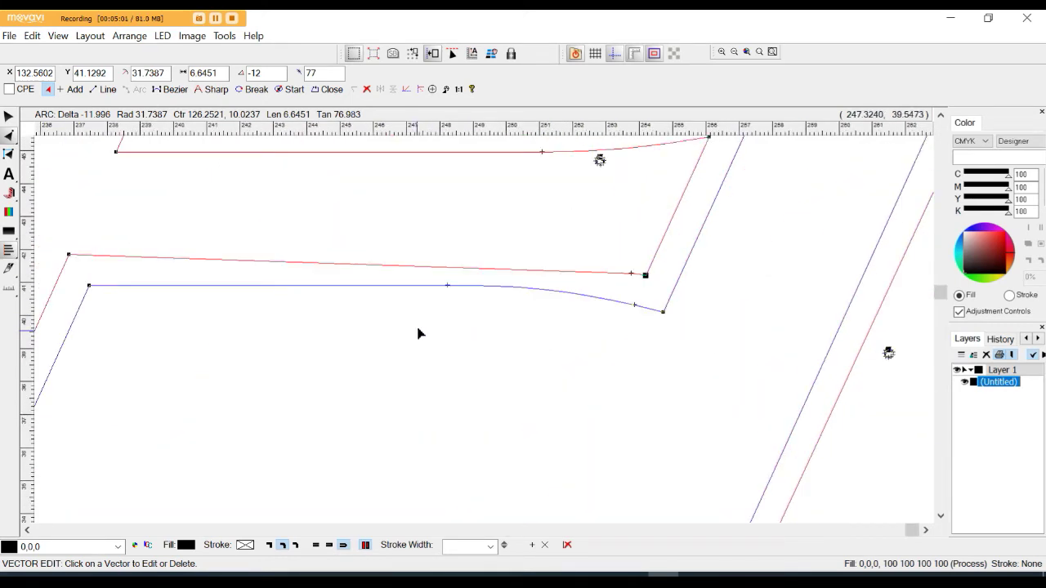
click(389, 269)
right_click(391, 267)
click(403, 275)
drag(388, 269, 389, 257)
Convert the segment beyond the second E's new node to an arc and bend it to a radius of about 63.
click(527, 269)
right_click(525, 269)
click(560, 309)
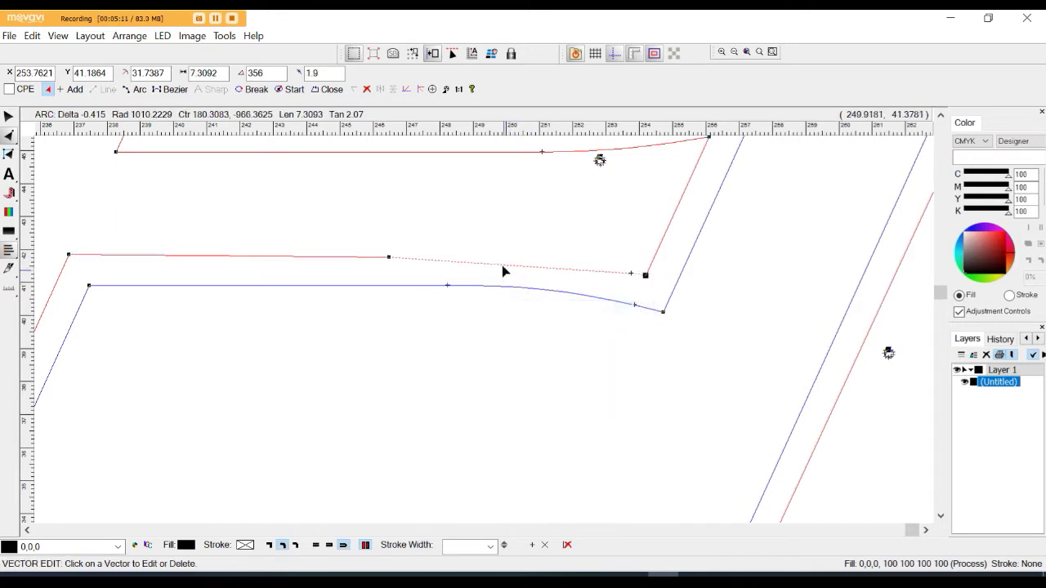
drag(499, 267, 500, 263)
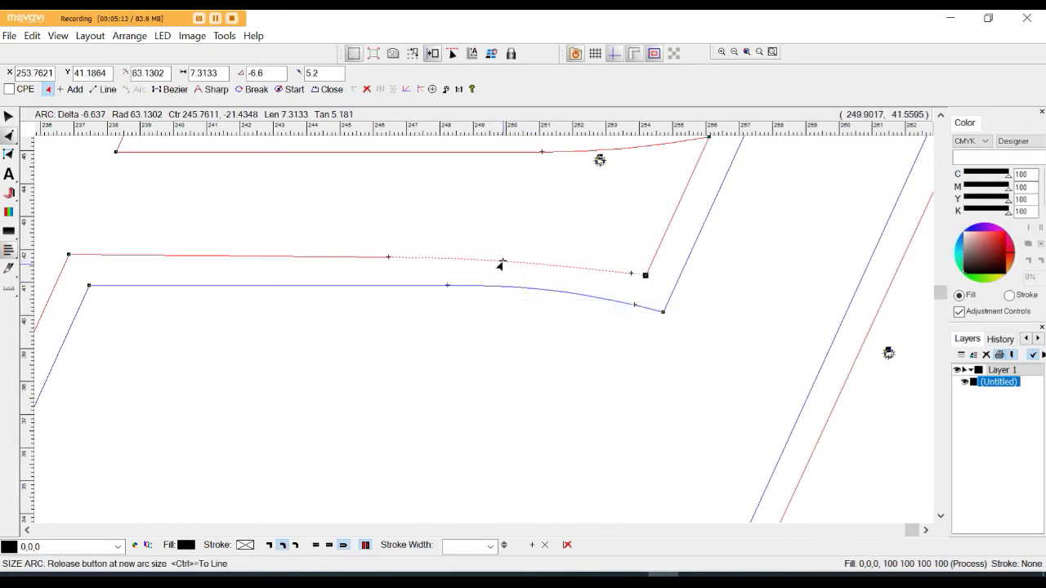
Examine the outlines and nodes of the second E, the R and the final S for remaining flawed segments.
scroll(425, 333, down, 5)
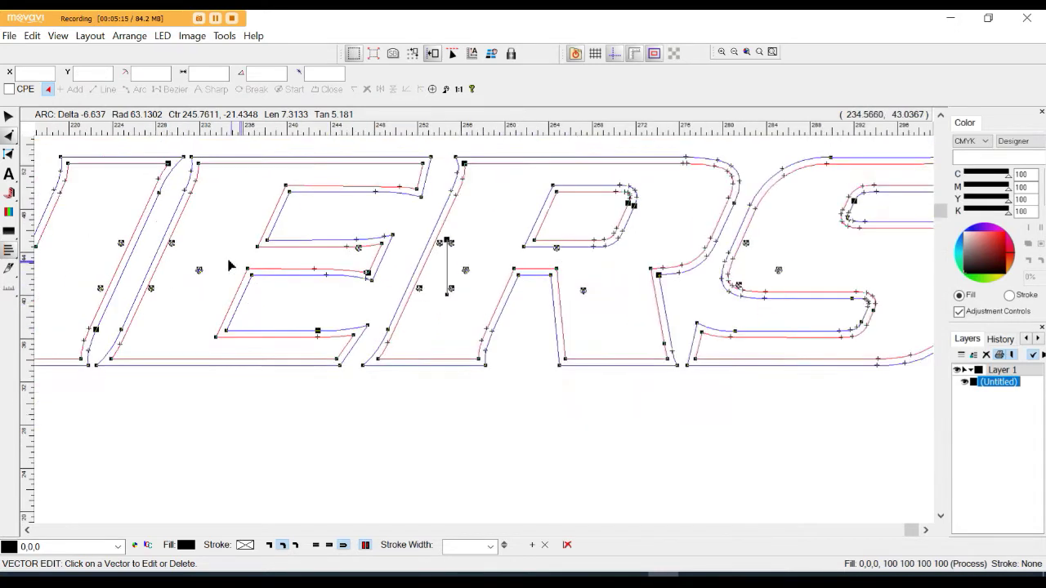
scroll(572, 211, up, 3)
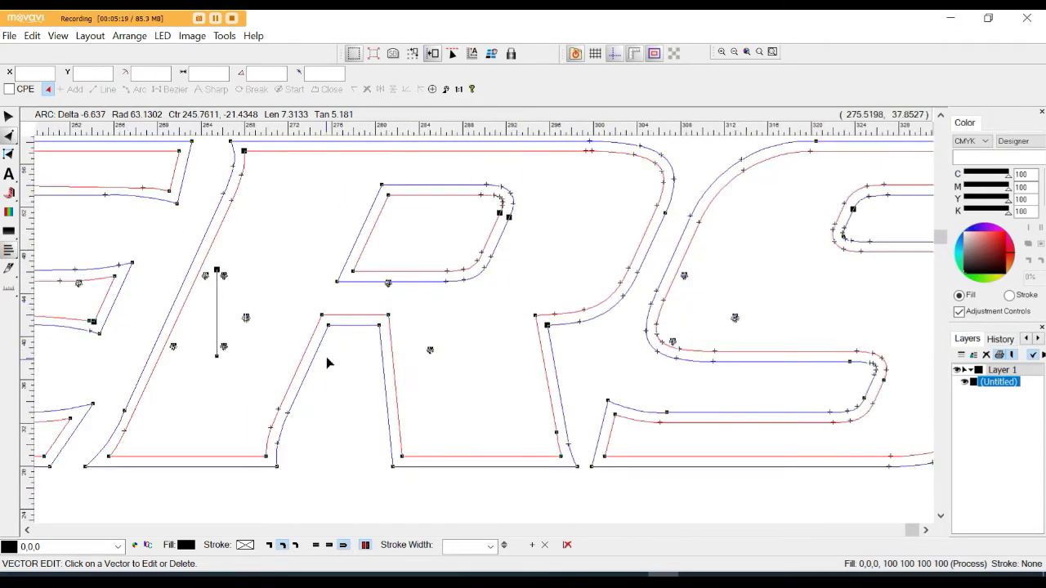
scroll(289, 352, down, 2)
scroll(746, 235, up, 2)
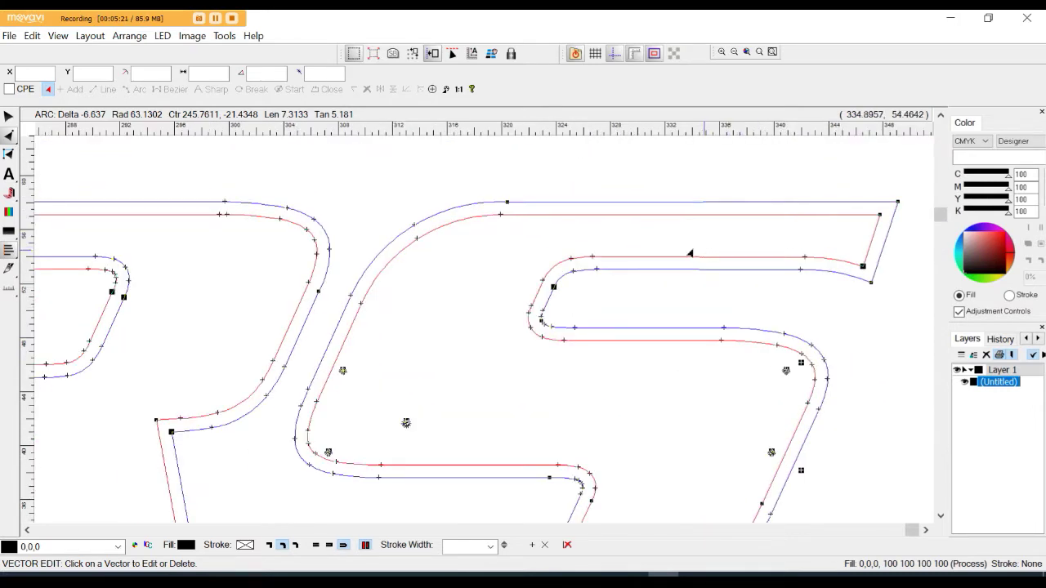
scroll(675, 222, down, 1)
scroll(699, 257, down, 2)
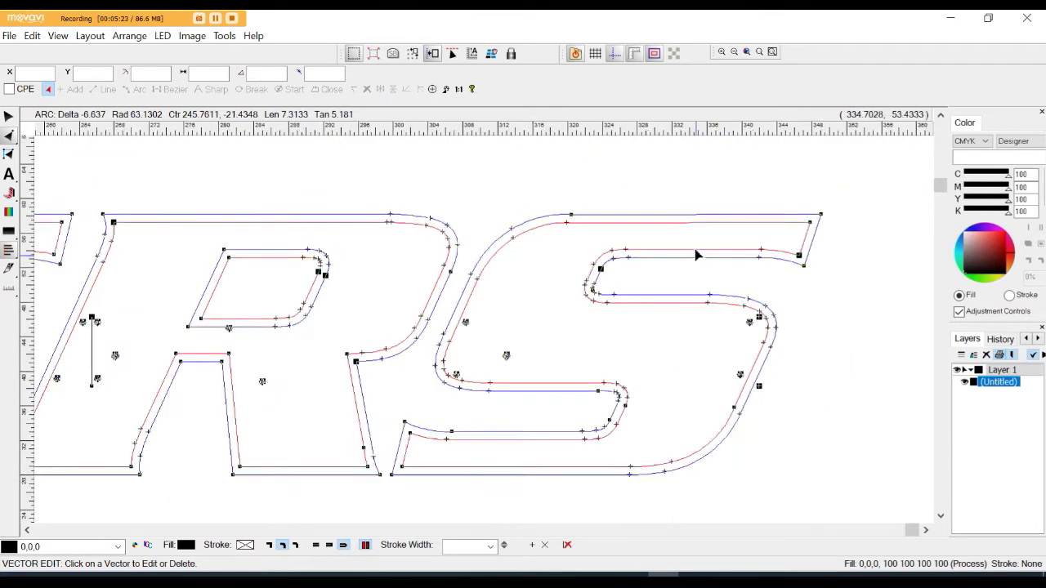
scroll(753, 369, up, 4)
scroll(753, 374, down, 4)
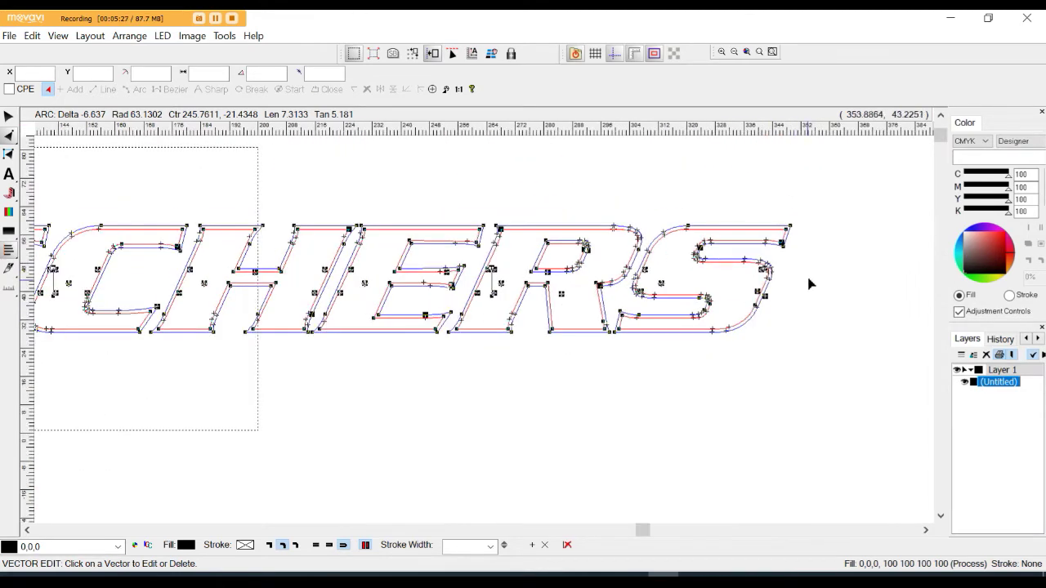
scroll(665, 284, down, 2)
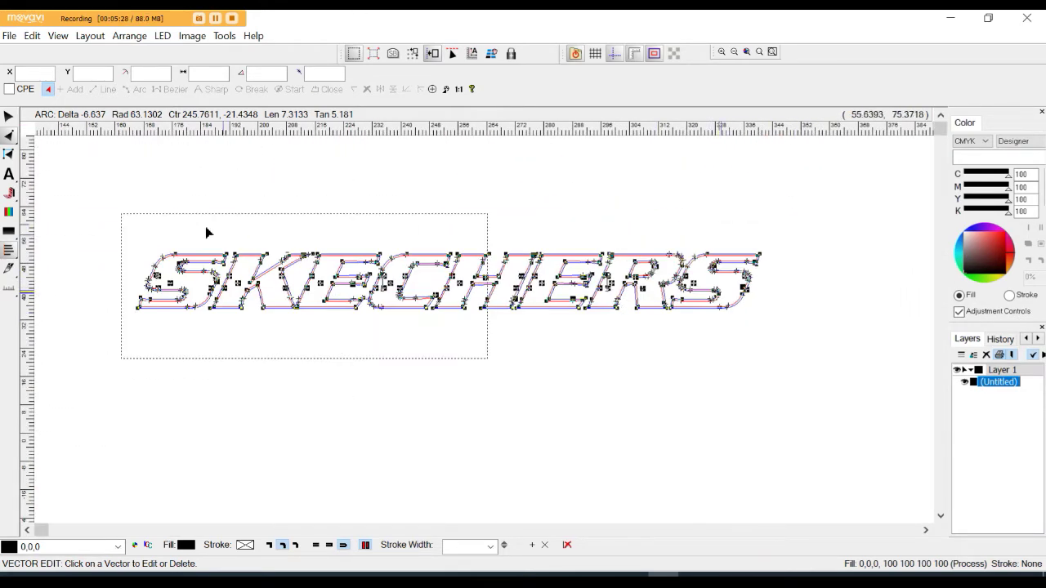
Export the whole selected artwork to the JOBS folder as an AutoCAD DXF with polylines and arcs, named "Skechers Master File".
click(8, 115)
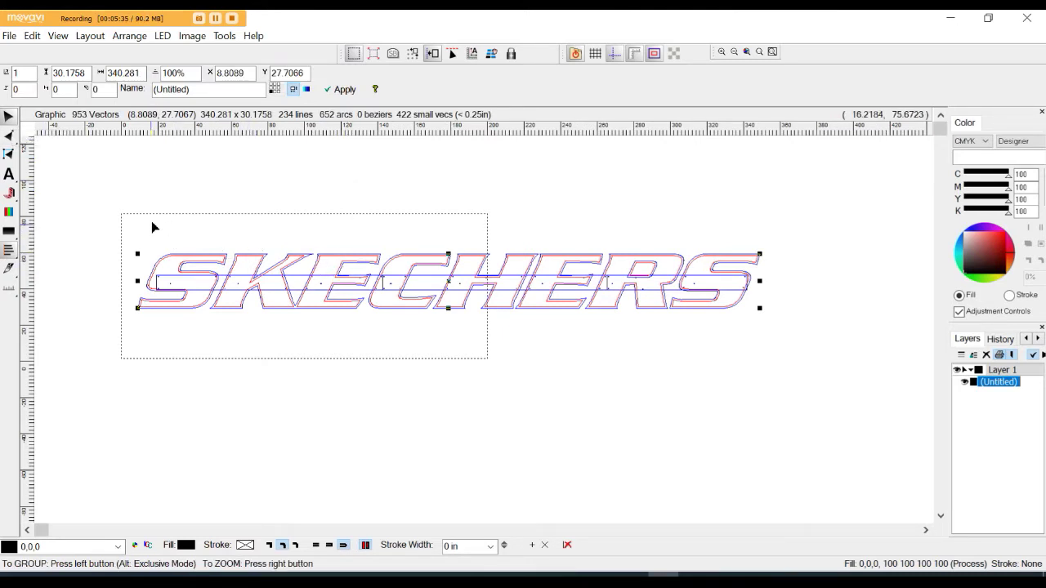
click(10, 36)
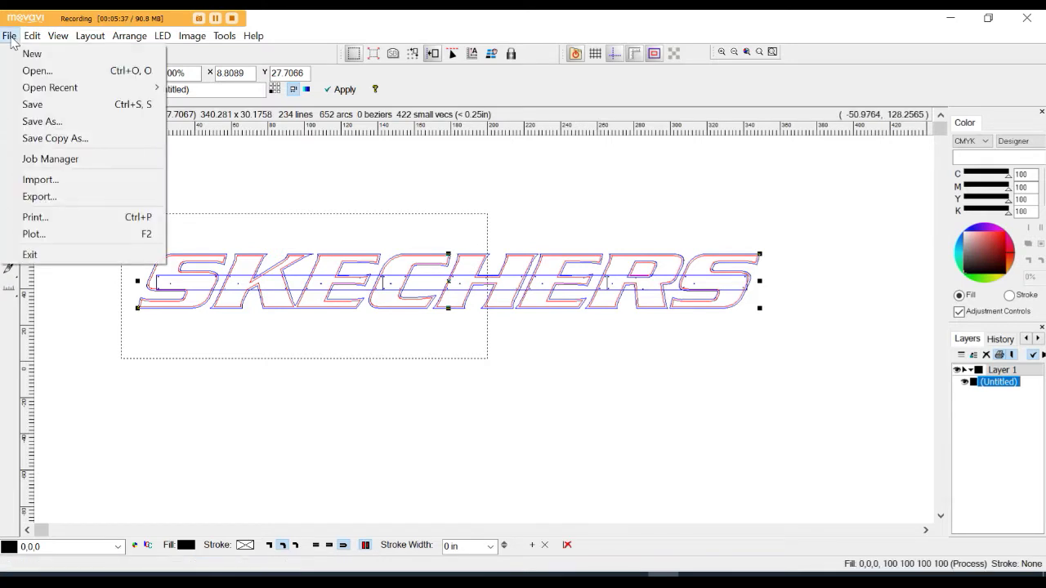
click(37, 197)
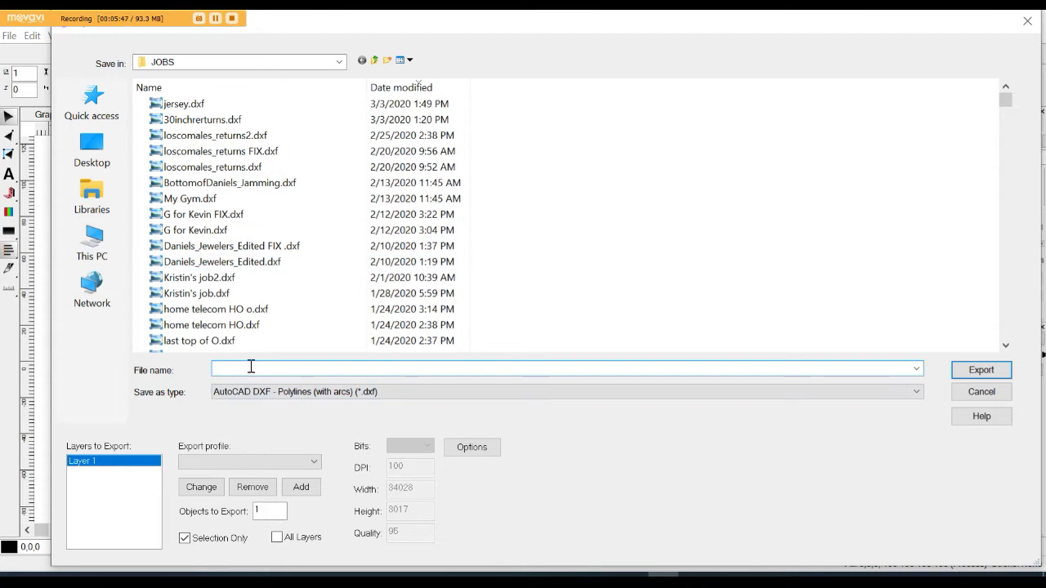
text(Shec)
text(ers Master File)
click(999, 373)
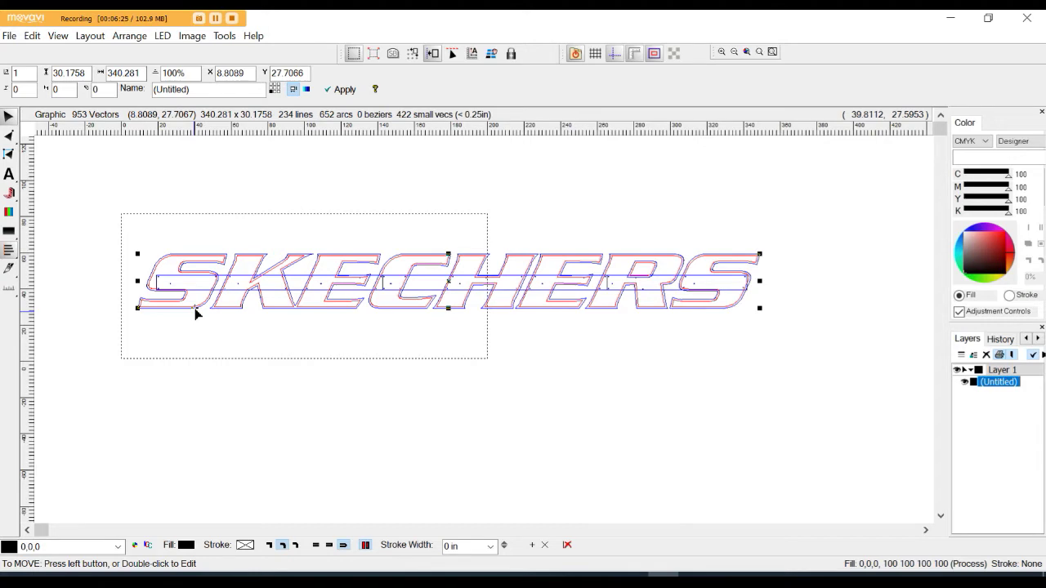
Select the entire SKECHERS artwork and break it into its component loops.
scroll(181, 304, up, 3)
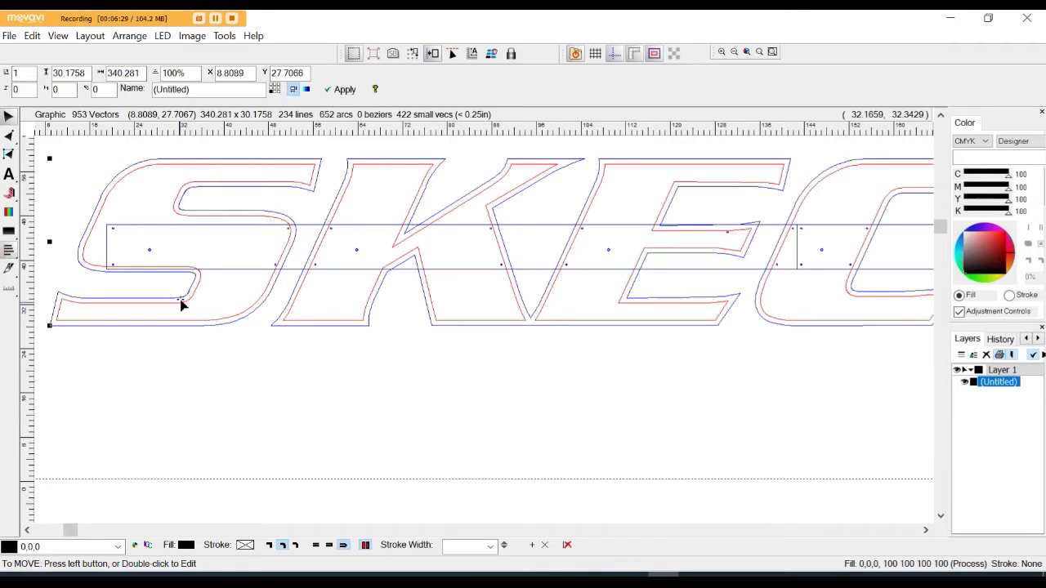
scroll(182, 304, down, 2)
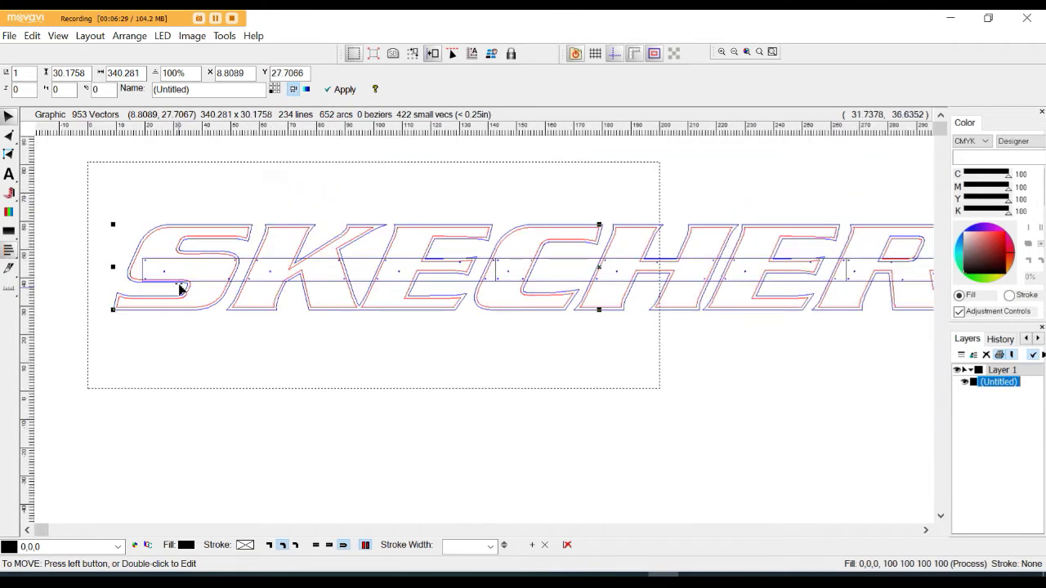
click(74, 168)
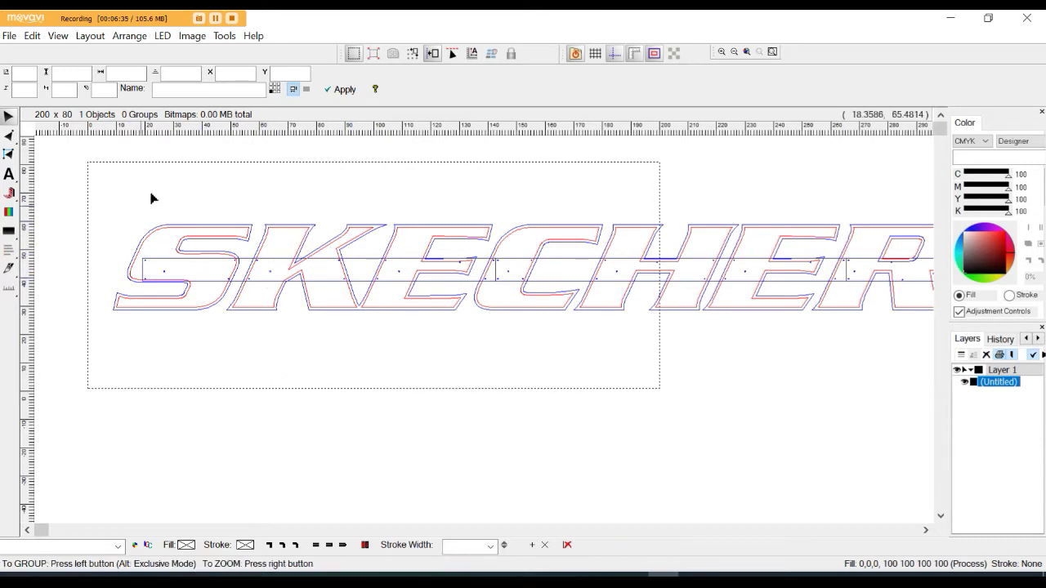
click(130, 38)
right_click(73, 191)
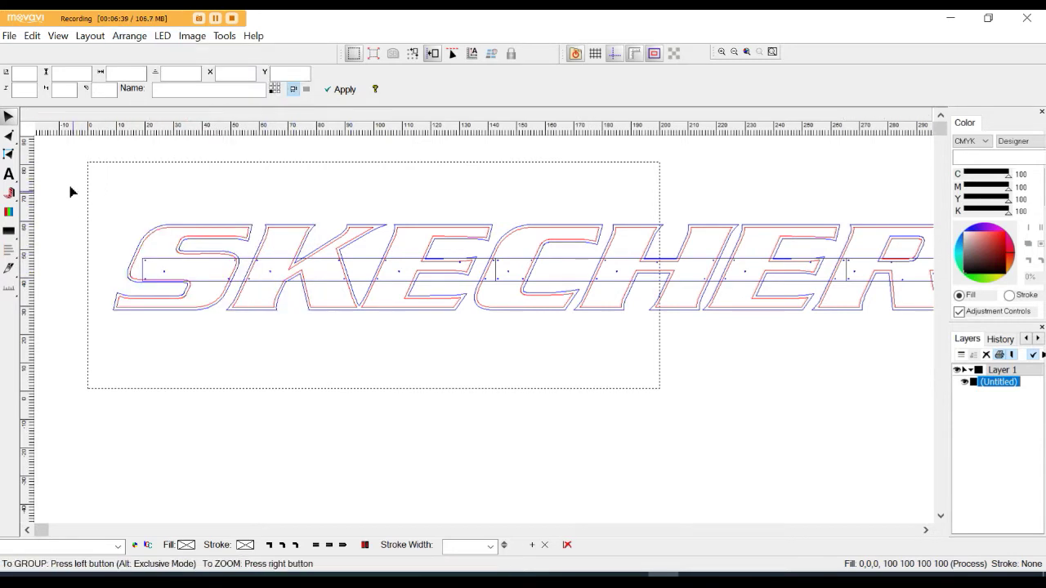
right_click(77, 192)
drag(56, 160, 519, 260)
click(139, 35)
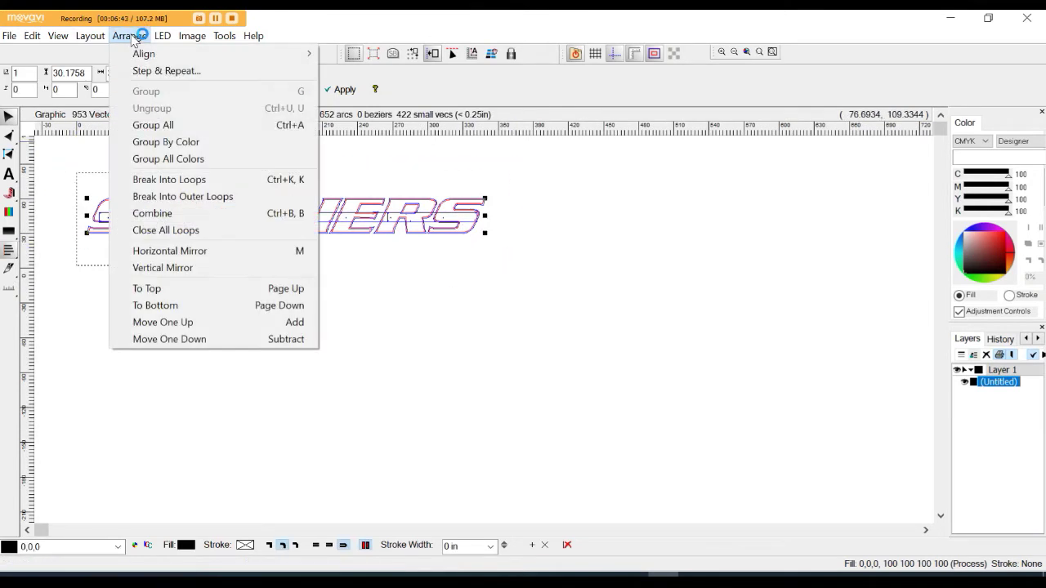
click(178, 180)
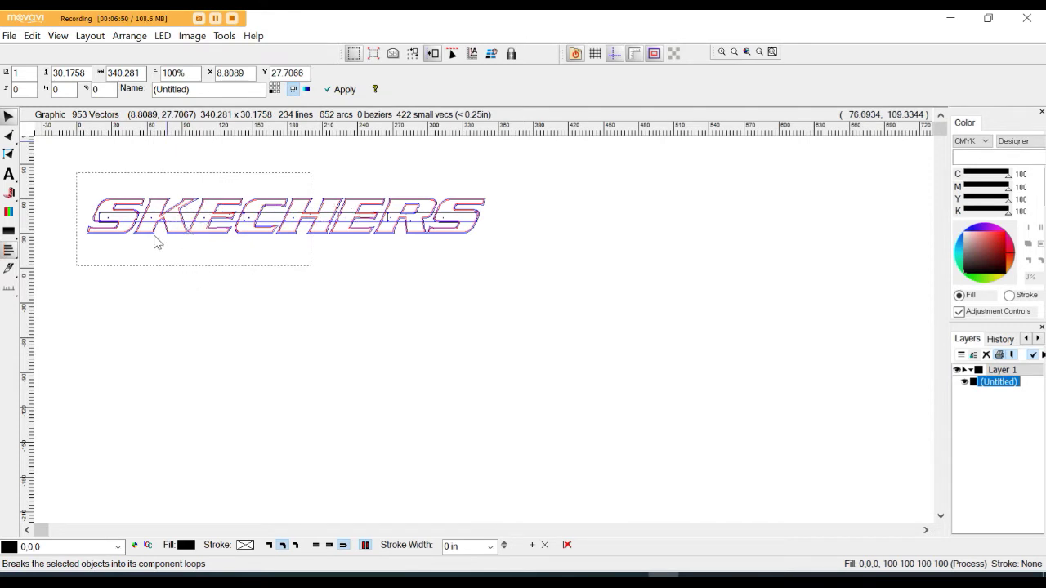
Pull the upper long horizontal line out of the lettering and delete it.
right_click(124, 234)
right_click(124, 234)
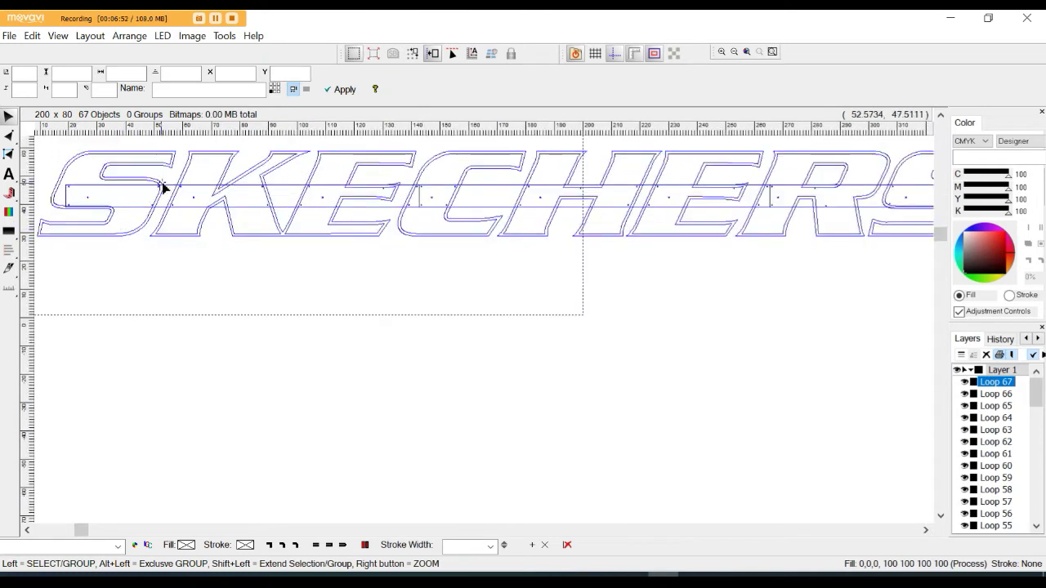
drag(170, 190, 147, 353)
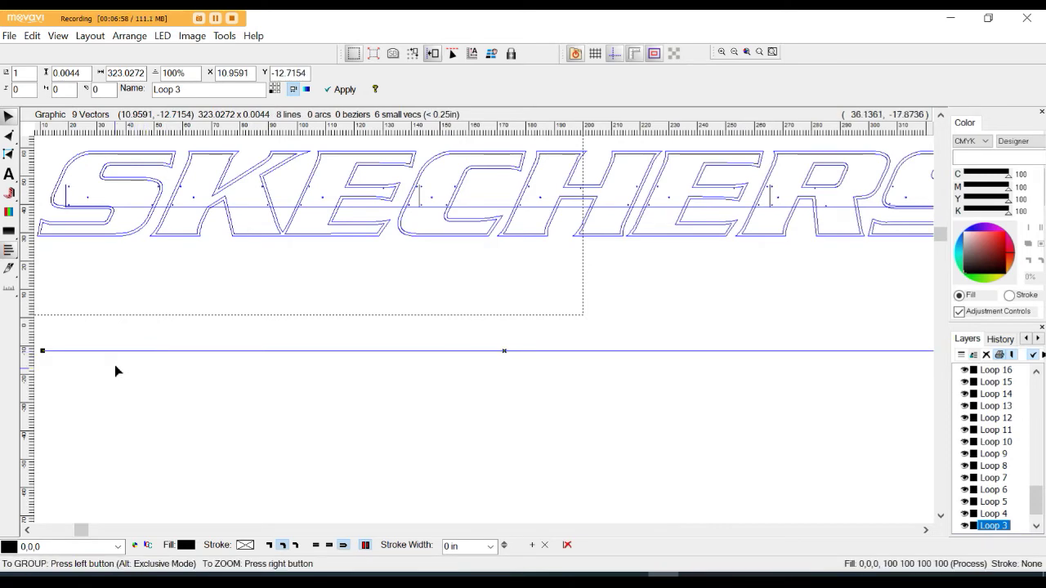
key(Delete)
Delete the lower long horizontal line that runs across all the letters.
scroll(122, 268, down, 2)
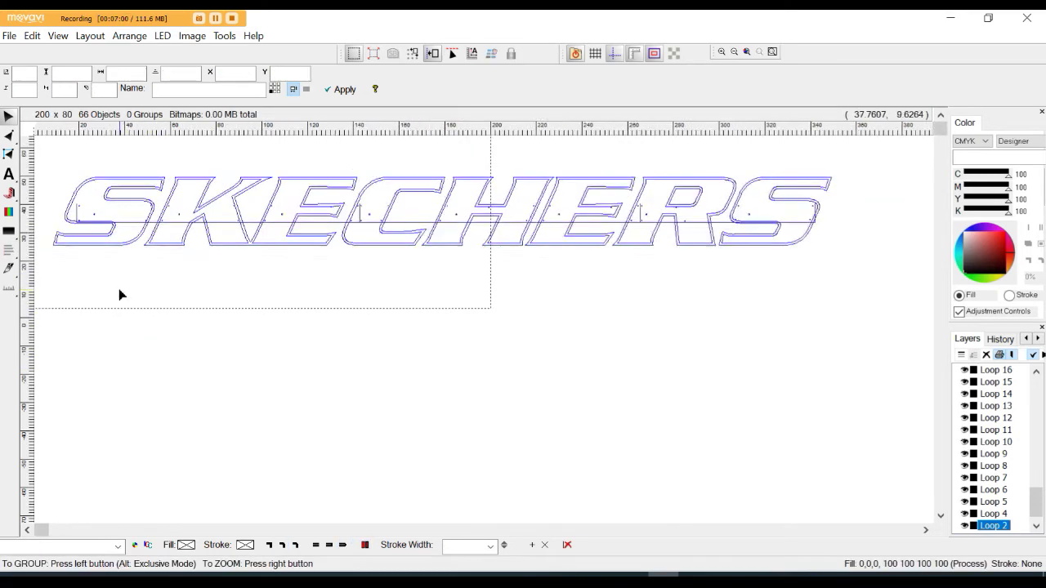
scroll(136, 215, up, 4)
click(182, 177)
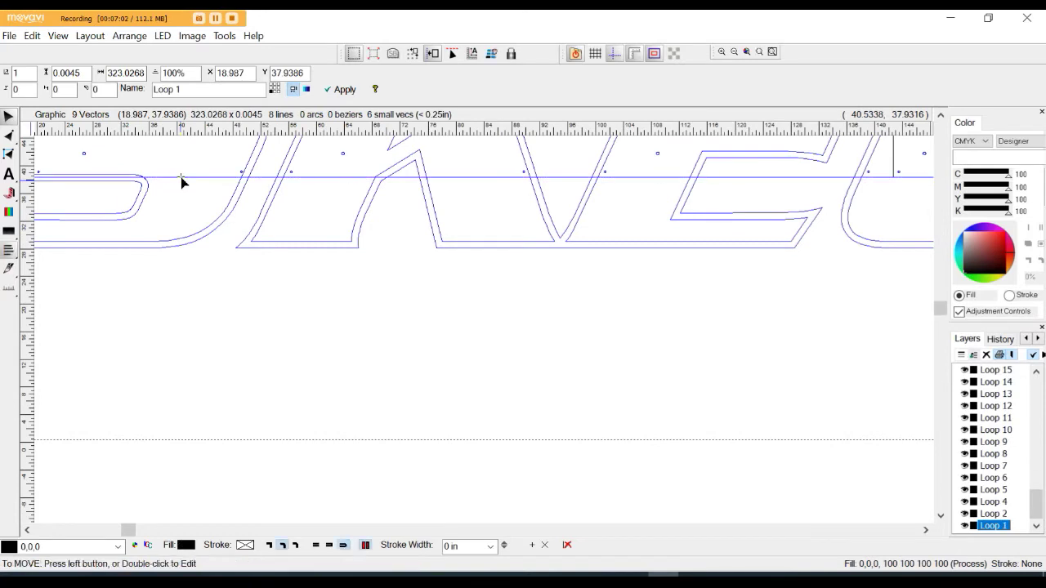
drag(197, 182, 201, 357)
key(Delete)
Delete the three short vertical lines inside the first S, the C and the R.
scroll(233, 326, down, 1)
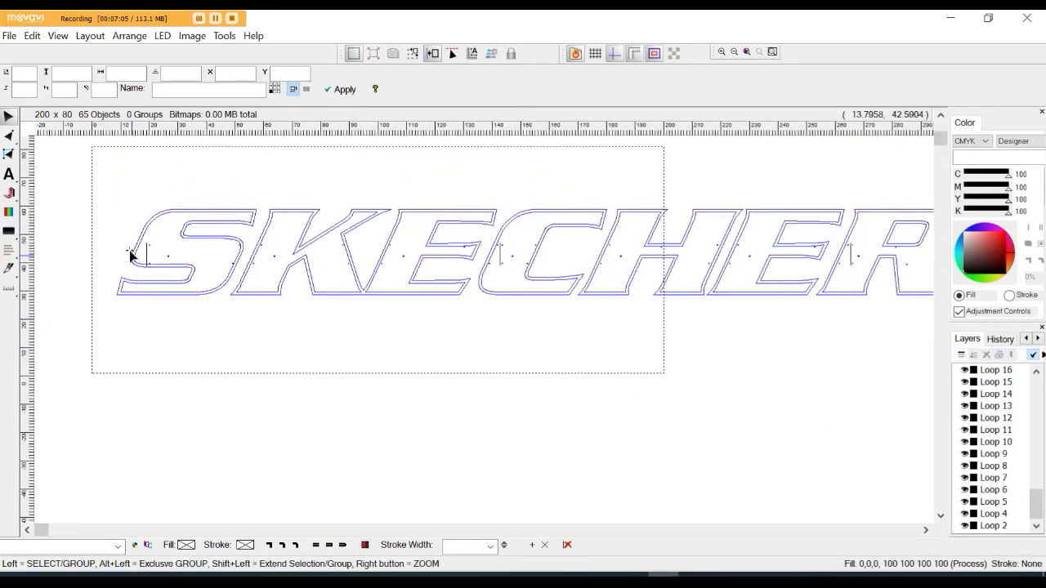
mouse_move(147, 256)
mouse_down()
mouse_move(175, 303)
mouse_move(156, 351)
mouse_up()
key(Delete)
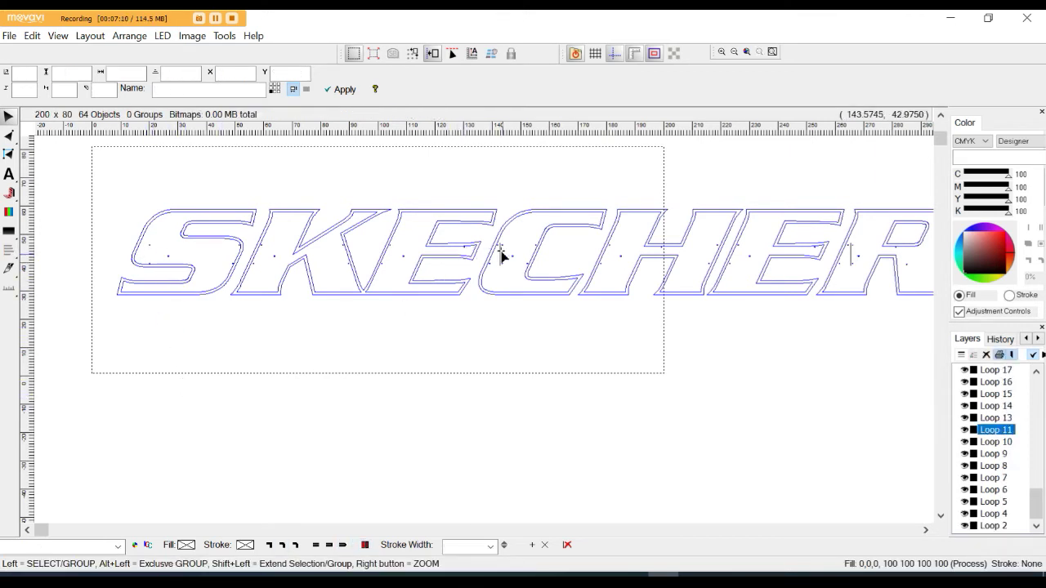
mouse_move(501, 256)
mouse_down()
mouse_move(514, 291)
mouse_move(404, 350)
mouse_up()
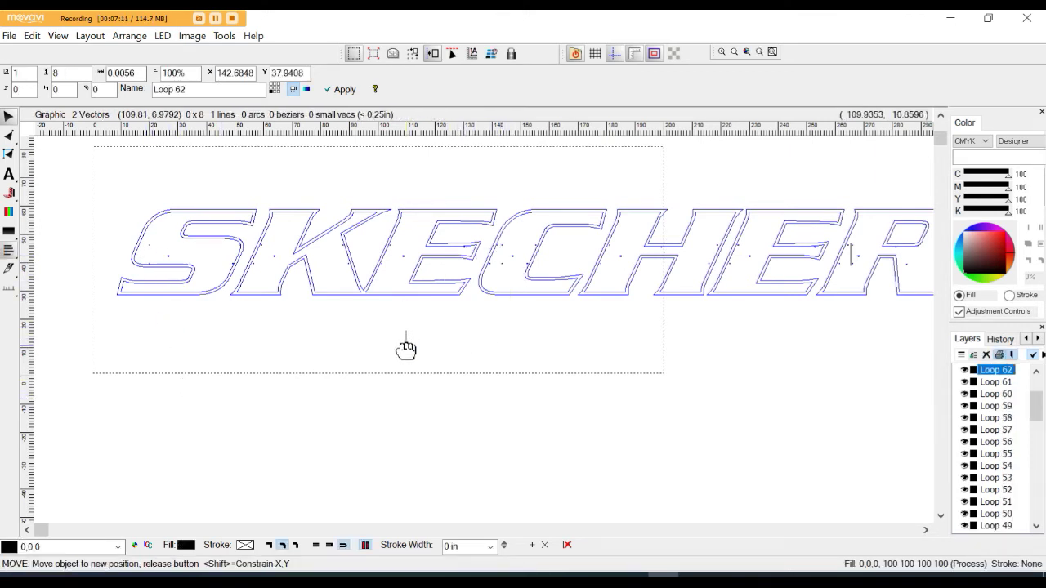
key(Delete)
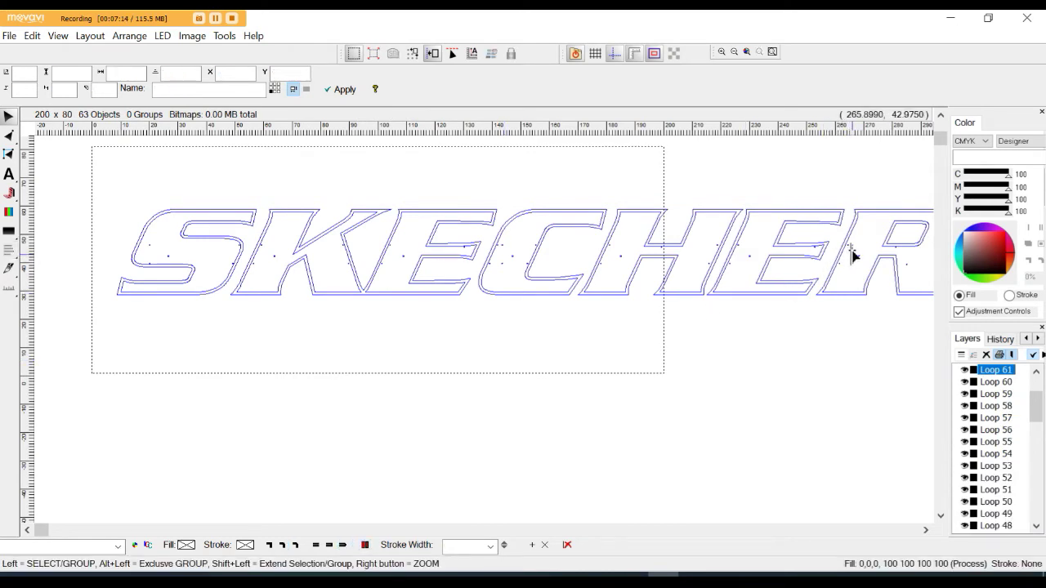
mouse_move(851, 257)
mouse_down()
mouse_move(833, 292)
mouse_move(630, 392)
mouse_up()
key(Delete)
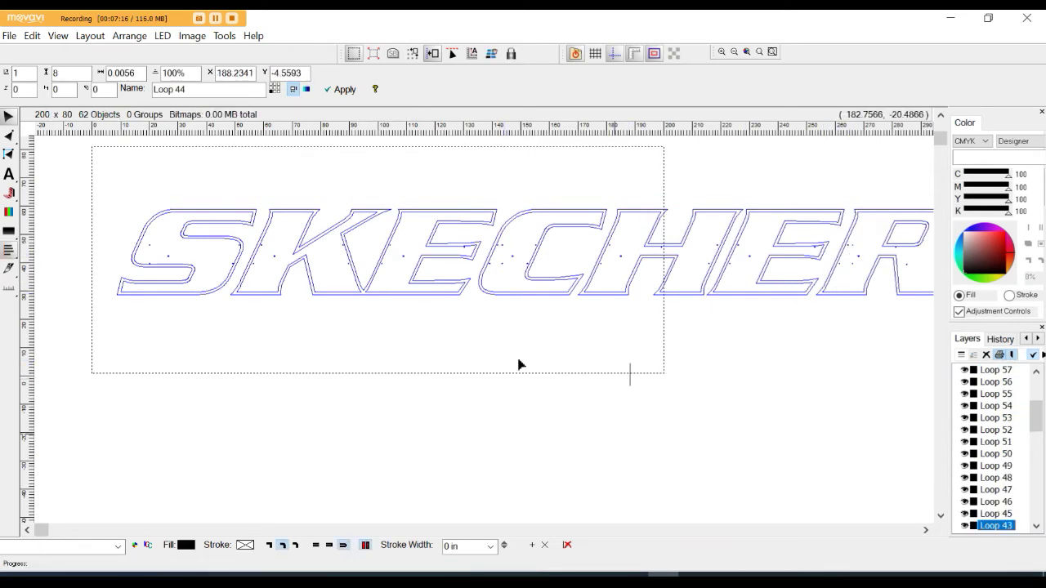
Delete the short vertical line crossing the final S's lower curve.
scroll(504, 287, down, 3)
scroll(700, 313, up, 6)
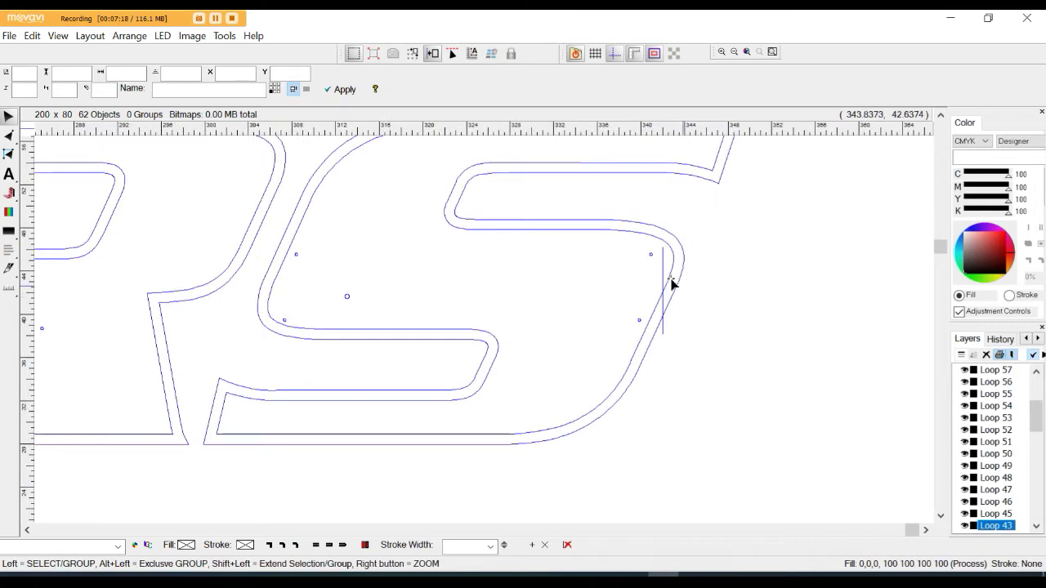
drag(663, 270, 785, 264)
key(Delete)
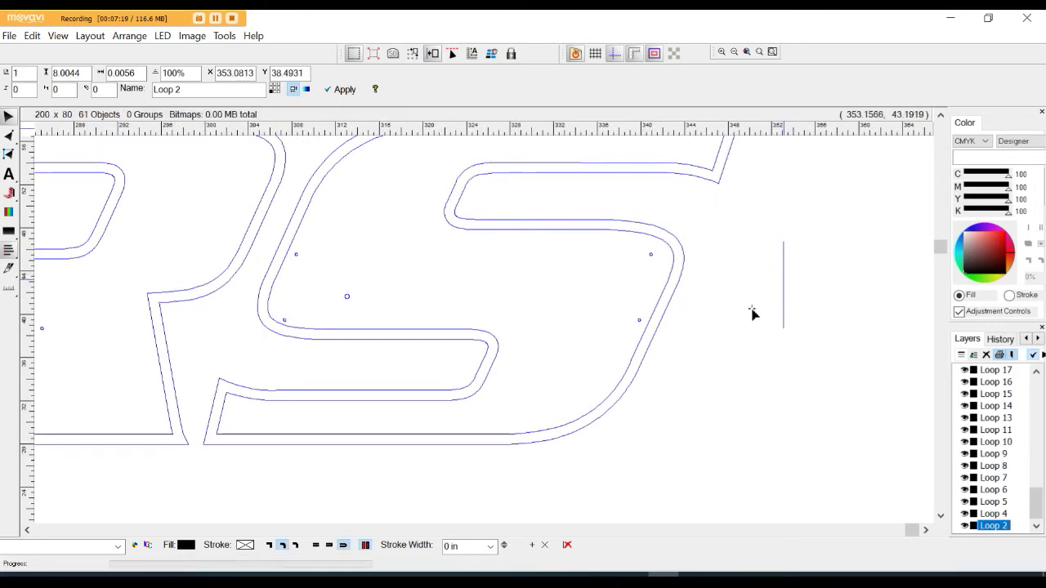
Move the first S's inner outline below the lettering and delete it, keeping the outer outline.
scroll(790, 265, down, 1)
scroll(781, 245, down, 2)
scroll(626, 322, down, 1)
scroll(401, 327, down, 1)
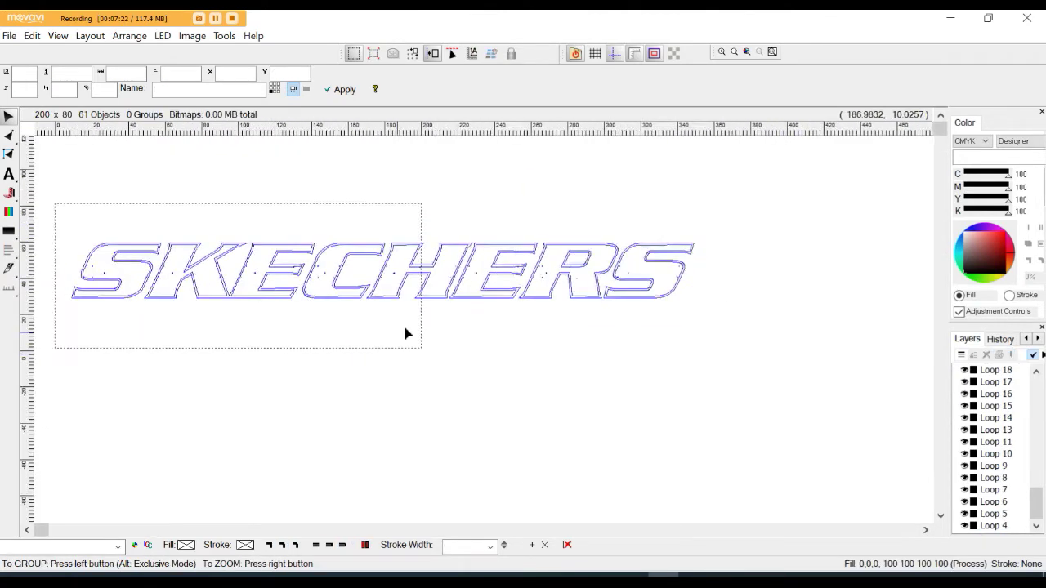
scroll(236, 367, down, 1)
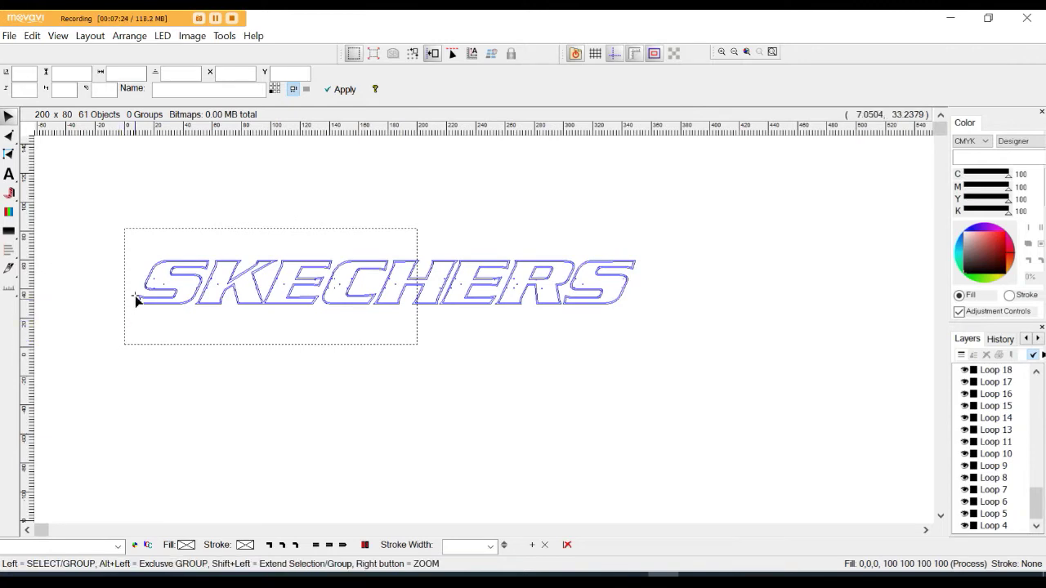
scroll(135, 299, up, 3)
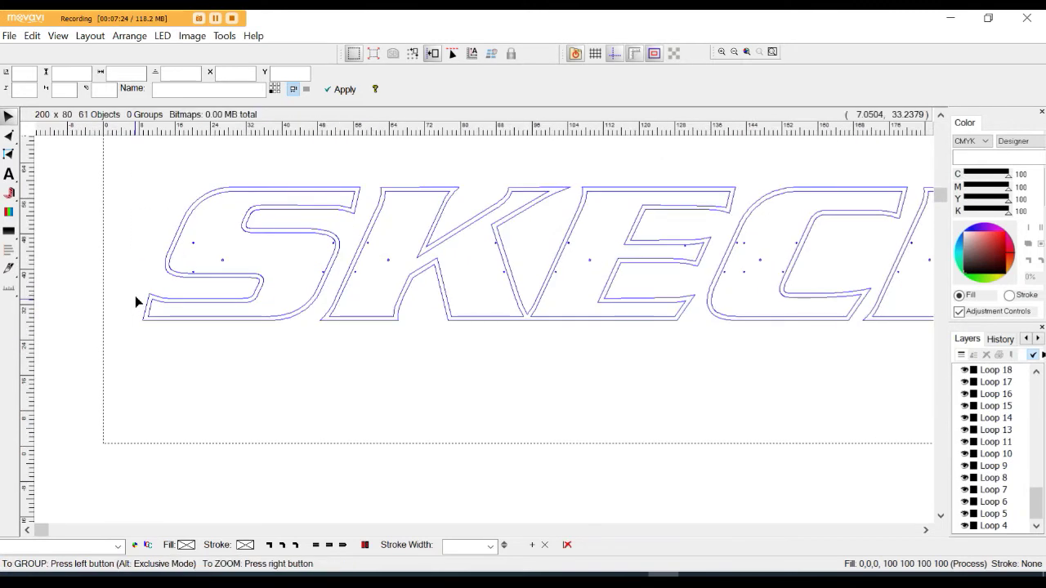
click(205, 204)
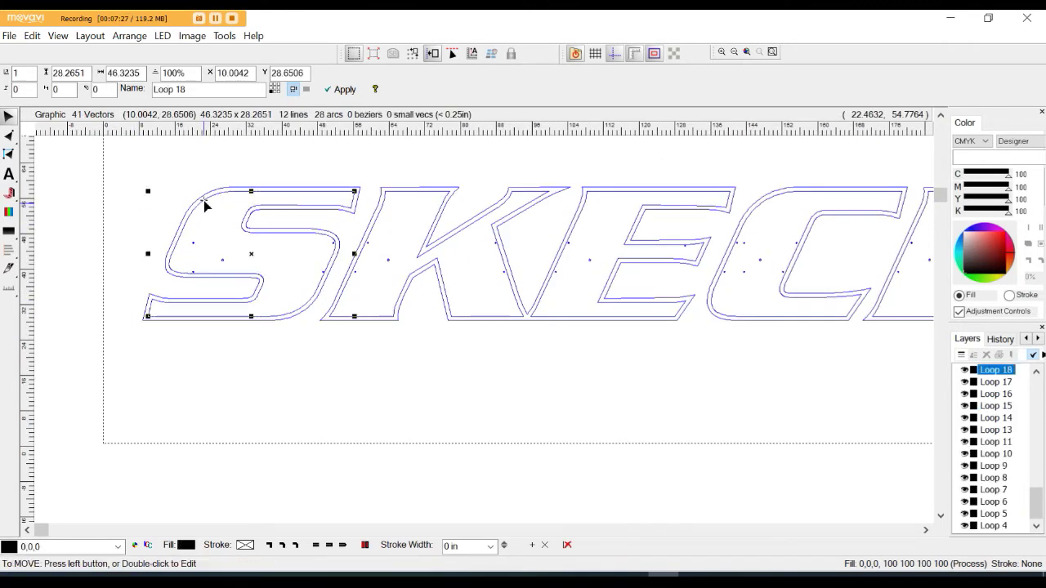
drag(250, 255, 223, 421)
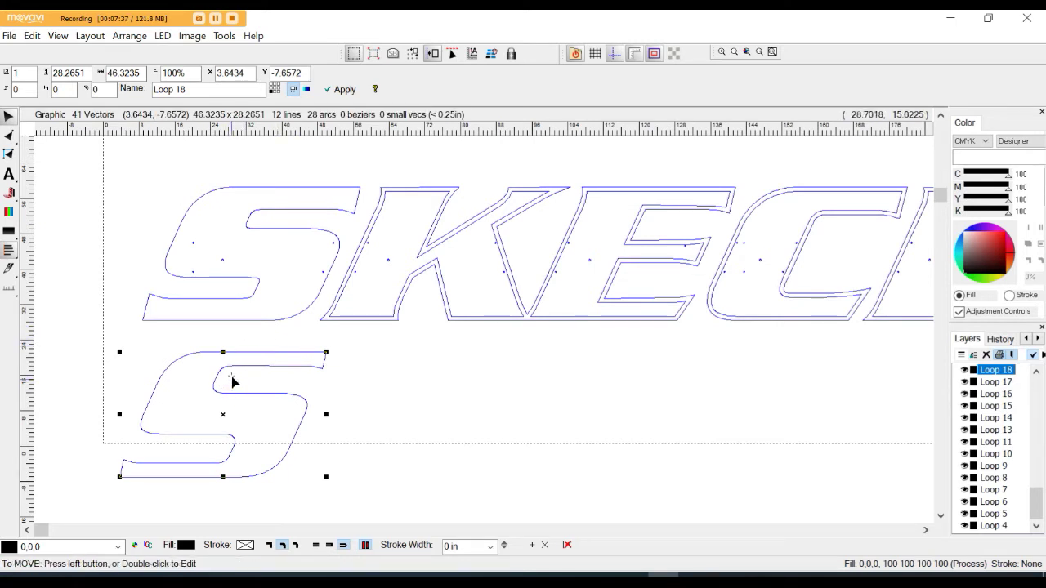
key(Delete)
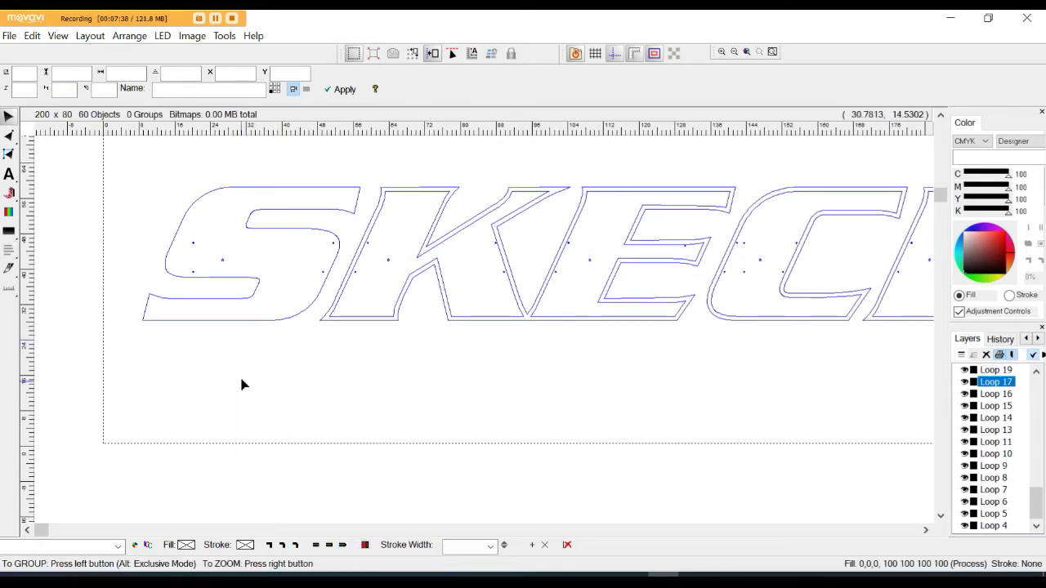
Delete the inner outlines of the K, the first E and the C, keeping each letter's outer outline.
click(414, 196)
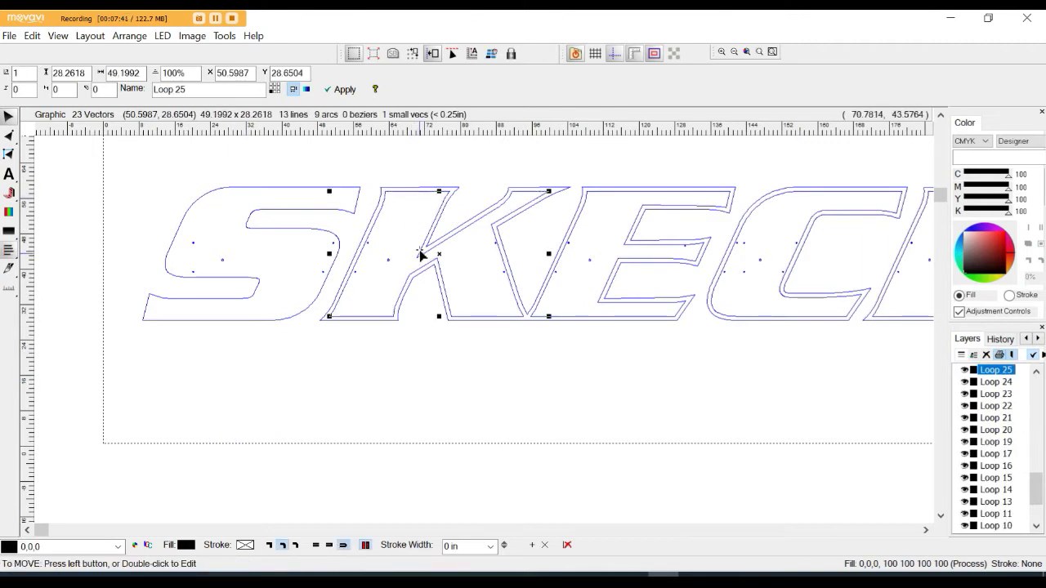
key(Delete)
click(599, 191)
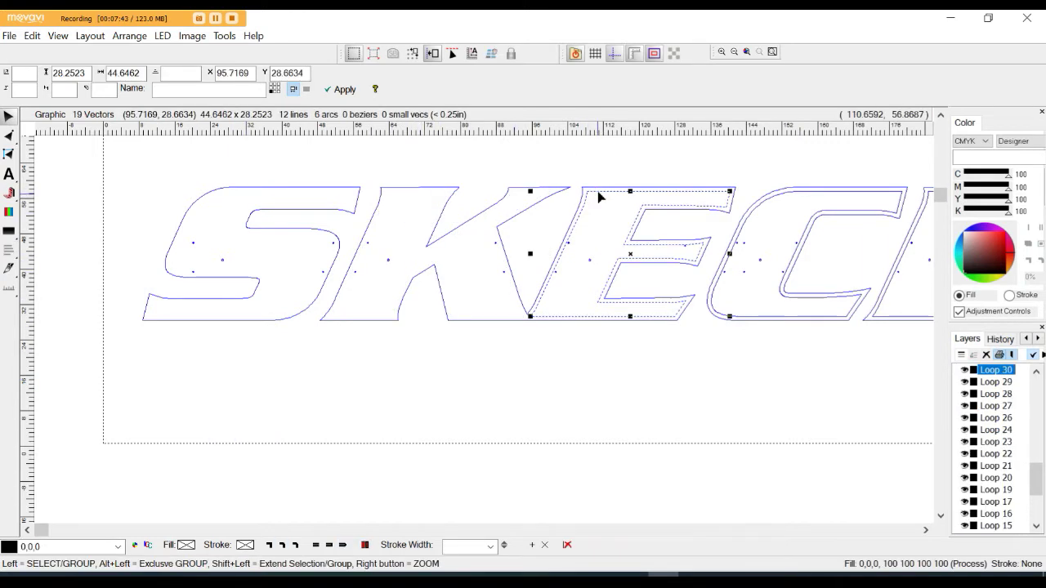
drag(631, 251, 525, 425)
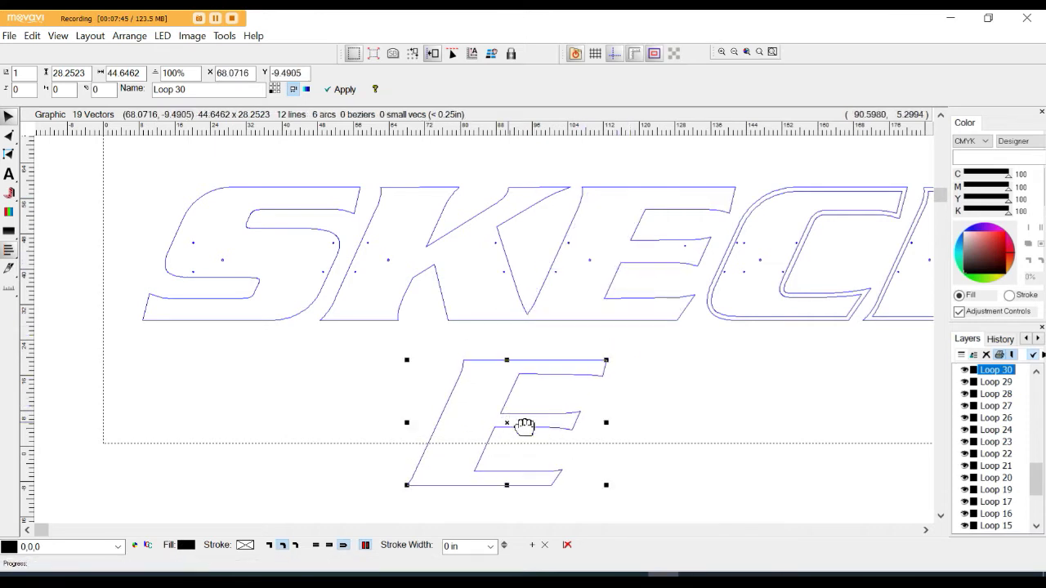
key(Delete)
click(809, 196)
drag(807, 248, 637, 419)
key(Delete)
Delete the inner outlines of the H and the second E, keeping their outer outlines.
scroll(406, 343, down, 3)
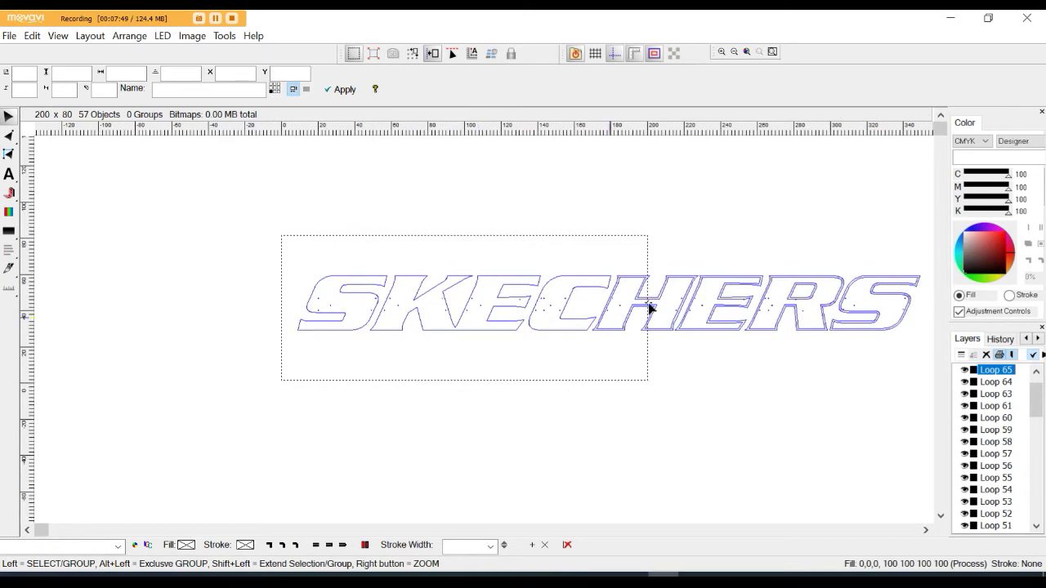
scroll(721, 290, up, 5)
click(711, 237)
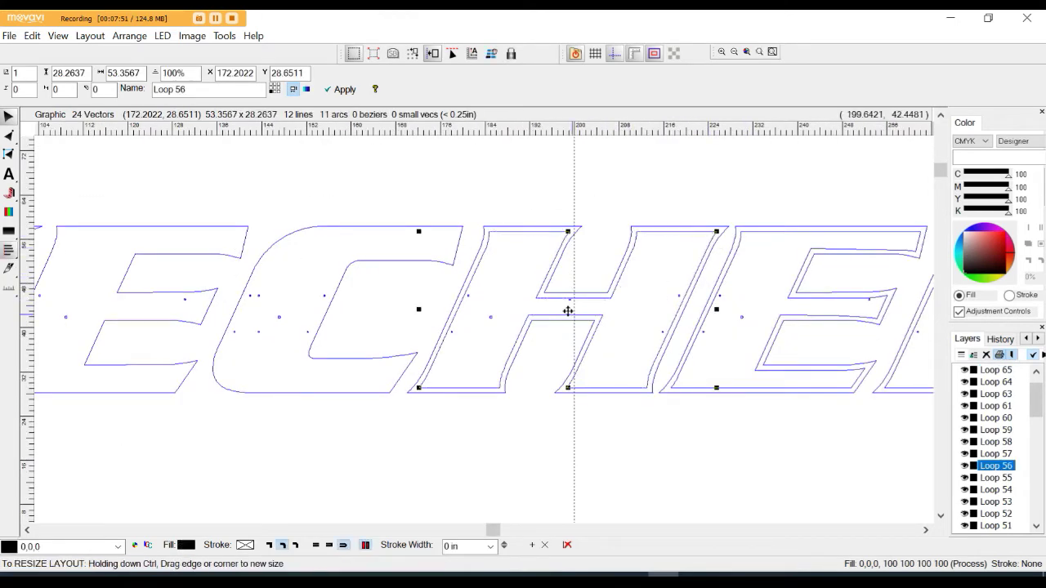
drag(565, 308, 440, 543)
key(Delete)
scroll(303, 306, down, 3)
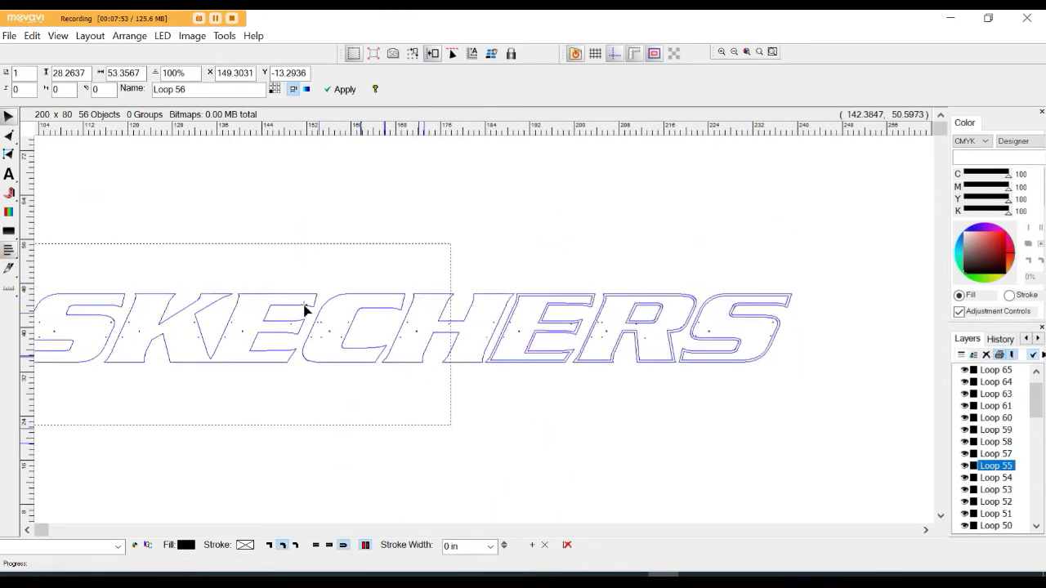
scroll(364, 294, up, 3)
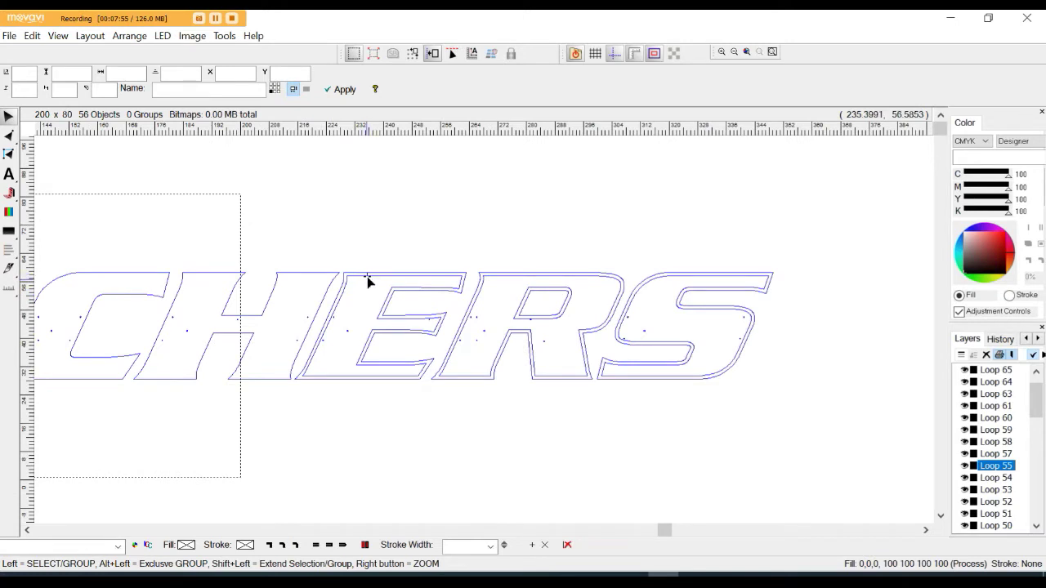
click(367, 276)
drag(381, 327, 361, 482)
key(Delete)
Delete the R's inner outline and its extra counter outline, plus the final S's inner outline.
click(532, 343)
drag(532, 325, 505, 504)
key(Delete)
click(569, 314)
drag(570, 314, 544, 507)
key(Delete)
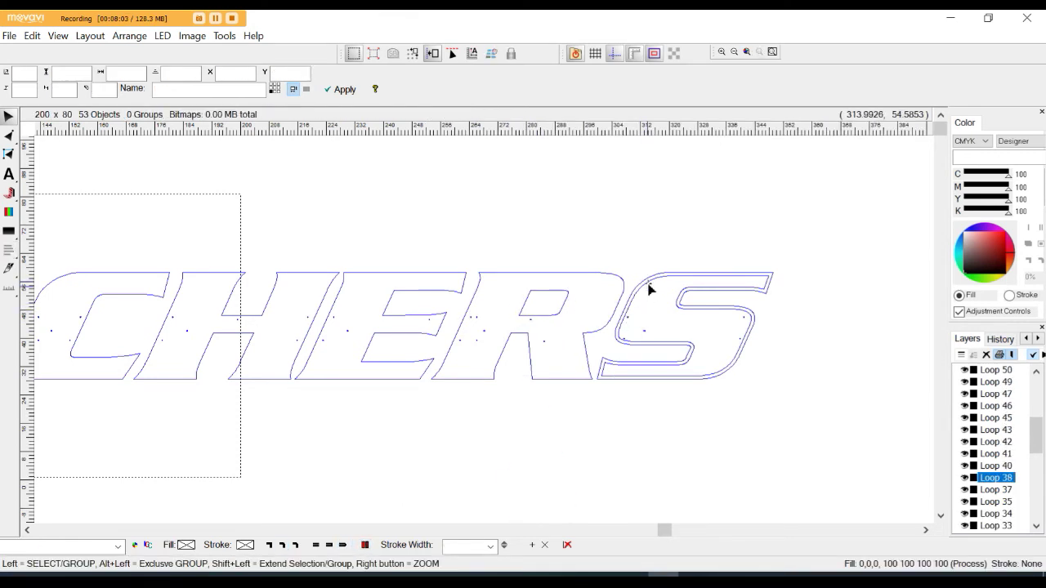
click(654, 297)
drag(686, 325, 646, 502)
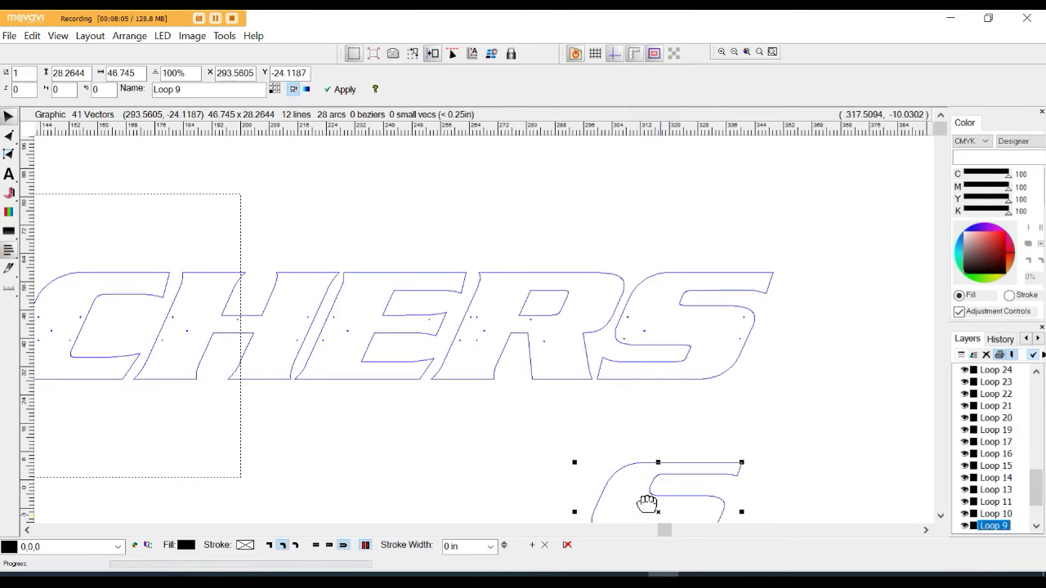
key(Delete)
Try to group the first S with its holes and move it away from the K, undoing the move and ungrouping.
scroll(726, 350, down, 1)
scroll(726, 349, down, 1)
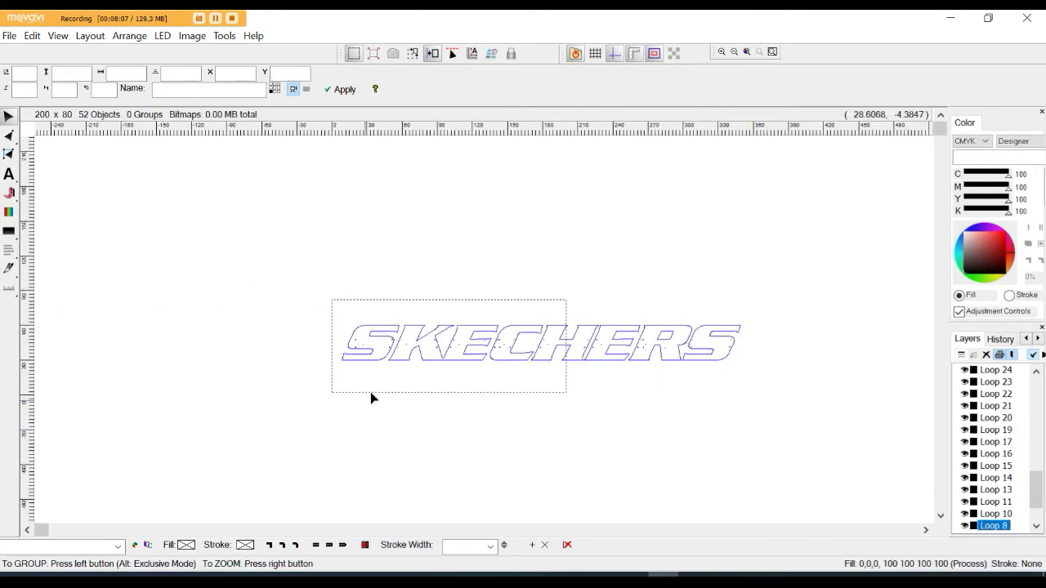
scroll(375, 395, up, 2)
scroll(384, 392, down, 1)
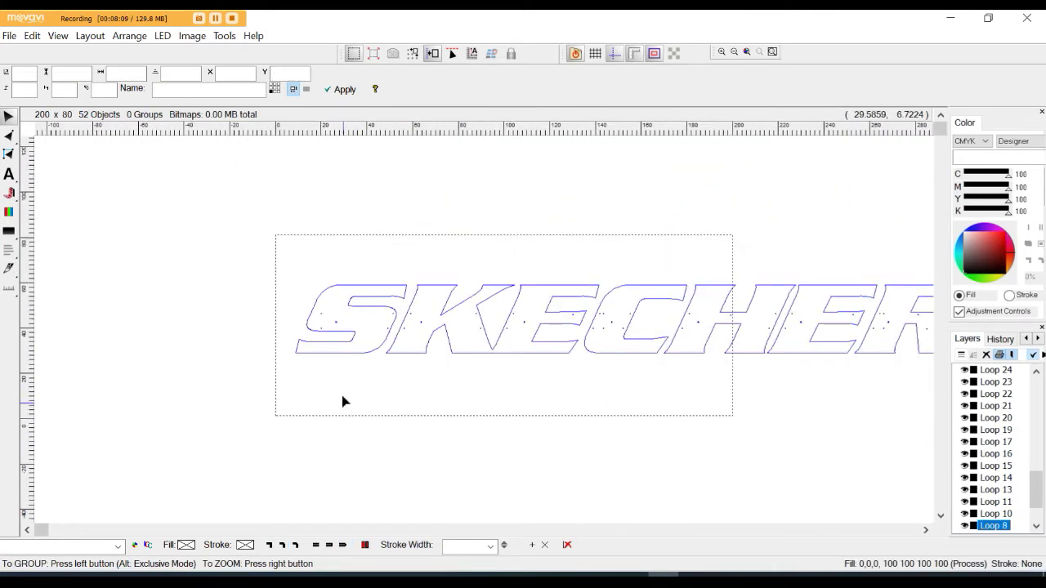
scroll(343, 396, up, 1)
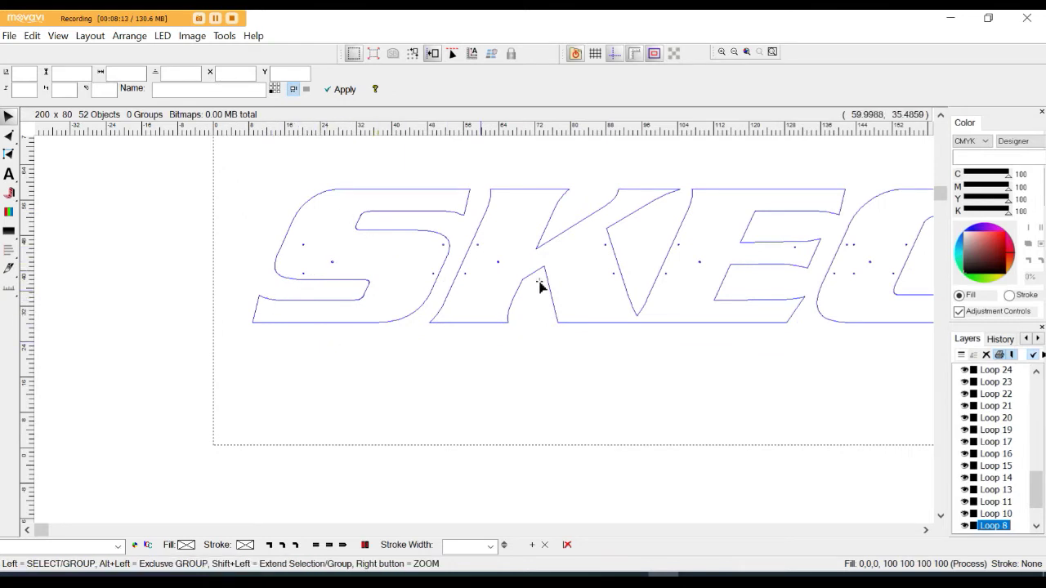
drag(218, 152, 482, 366)
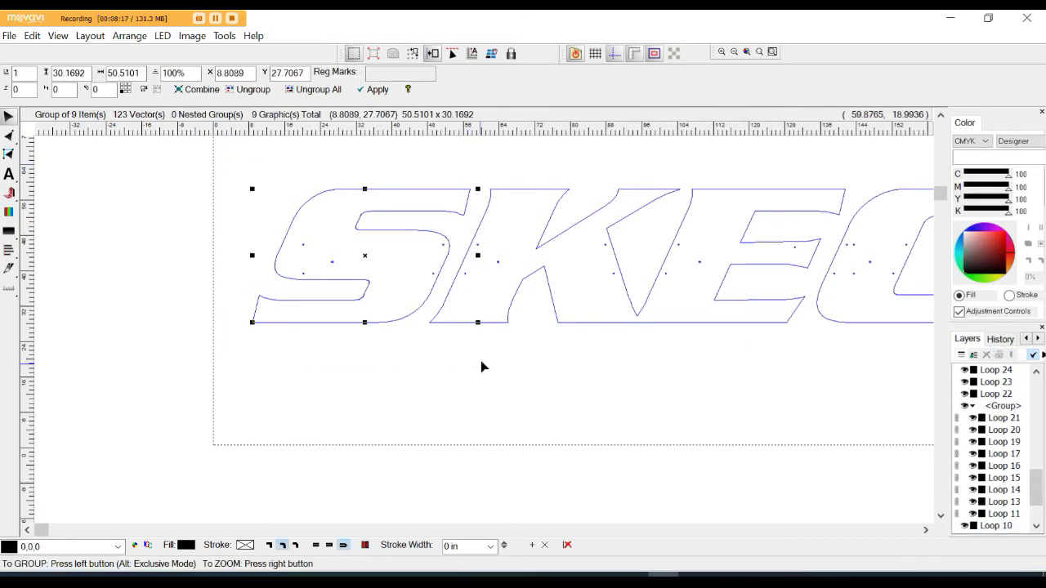
click(239, 176)
drag(232, 160, 483, 357)
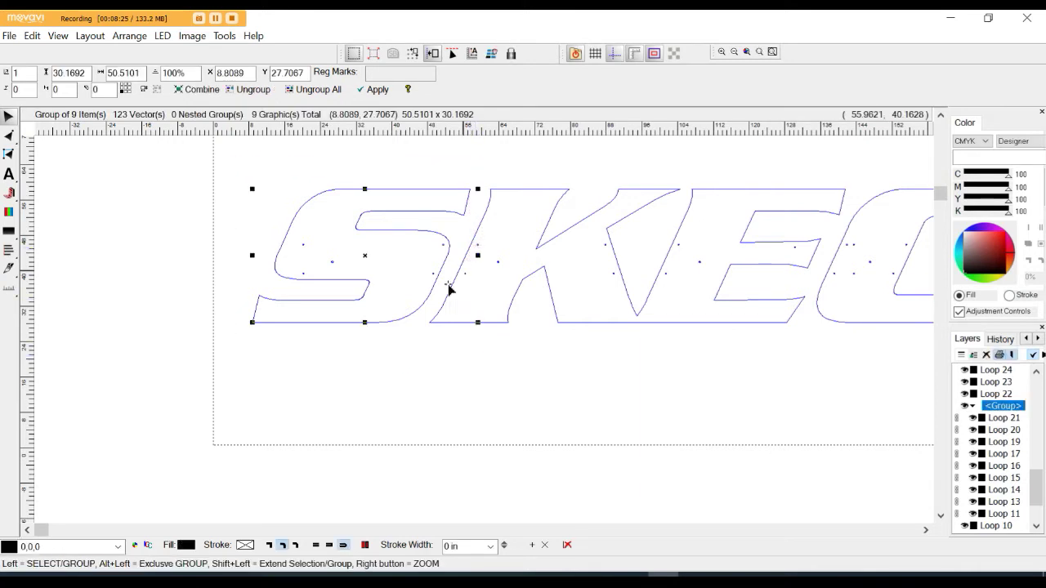
drag(365, 254, 307, 228)
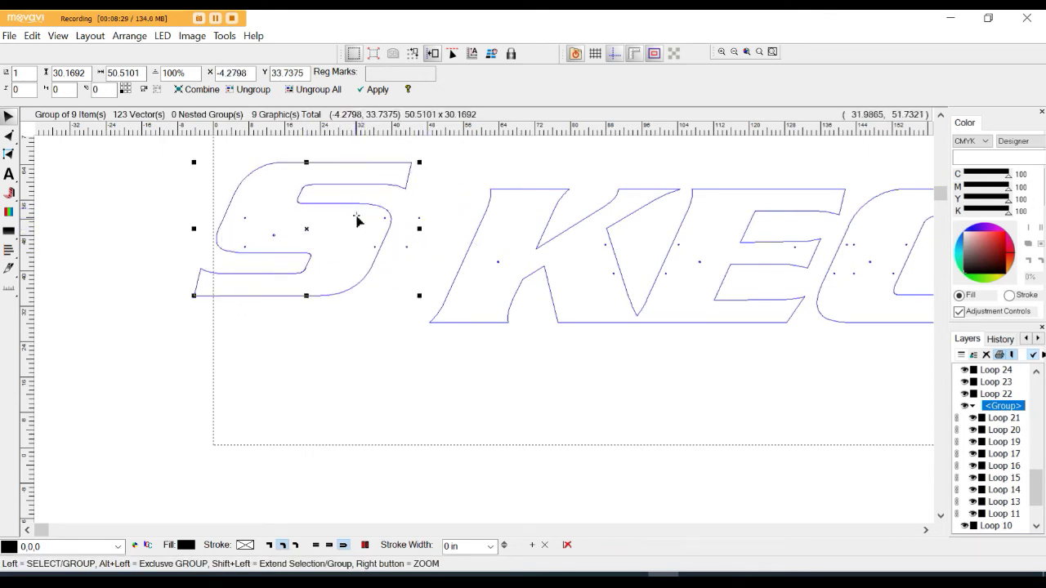
key(ctrl+z)
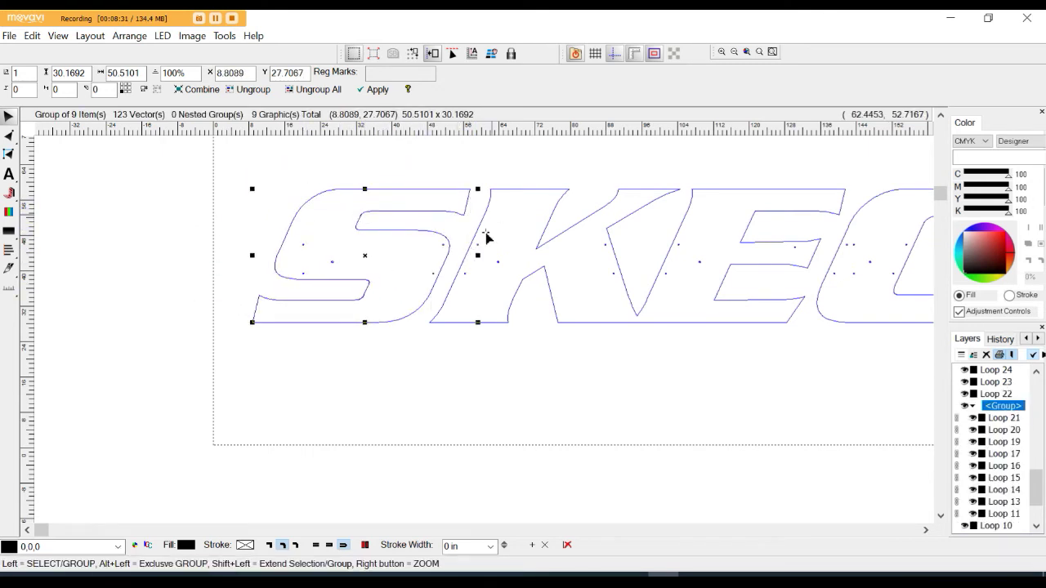
click(131, 36)
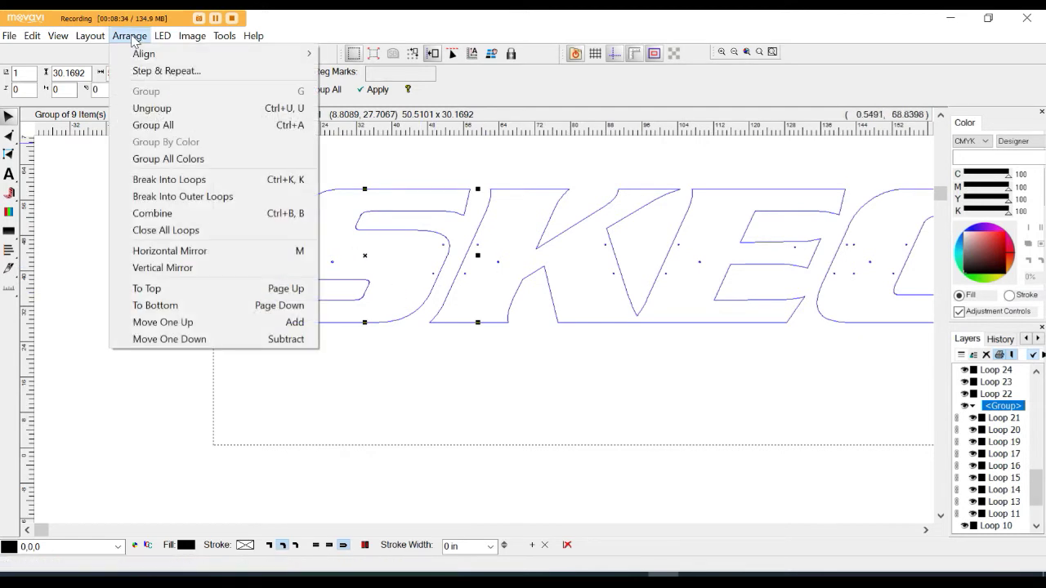
click(148, 112)
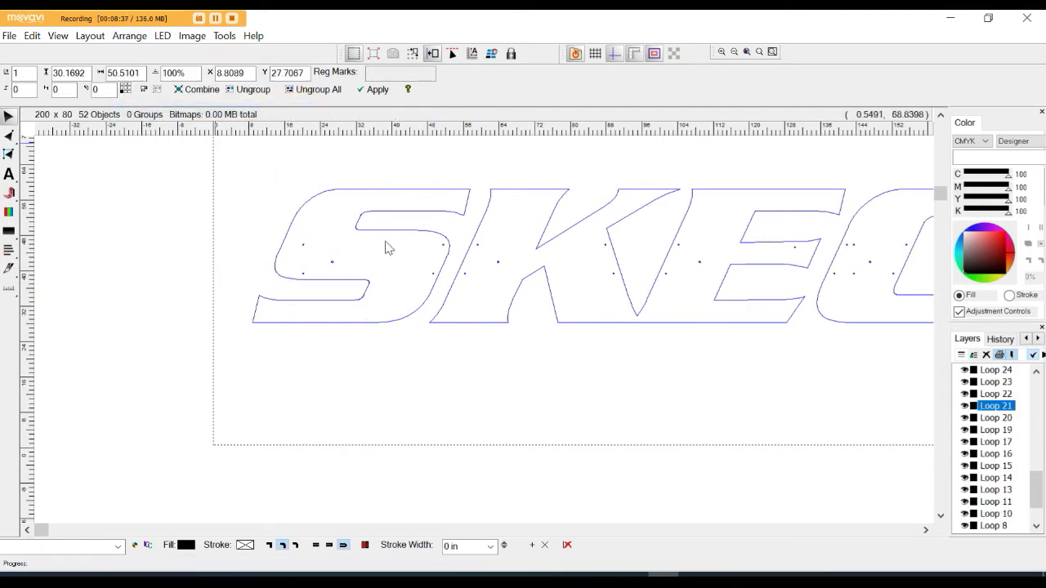
Group the three small holes near the K's left stroke to separate them from the S's holes.
click(478, 245)
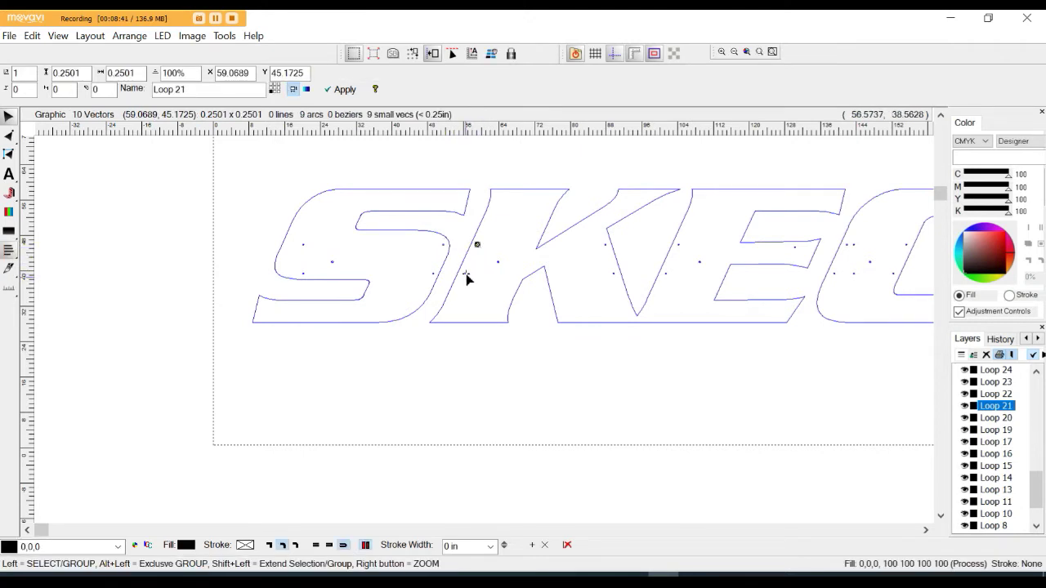
shift+click(466, 274)
shift+click(499, 263)
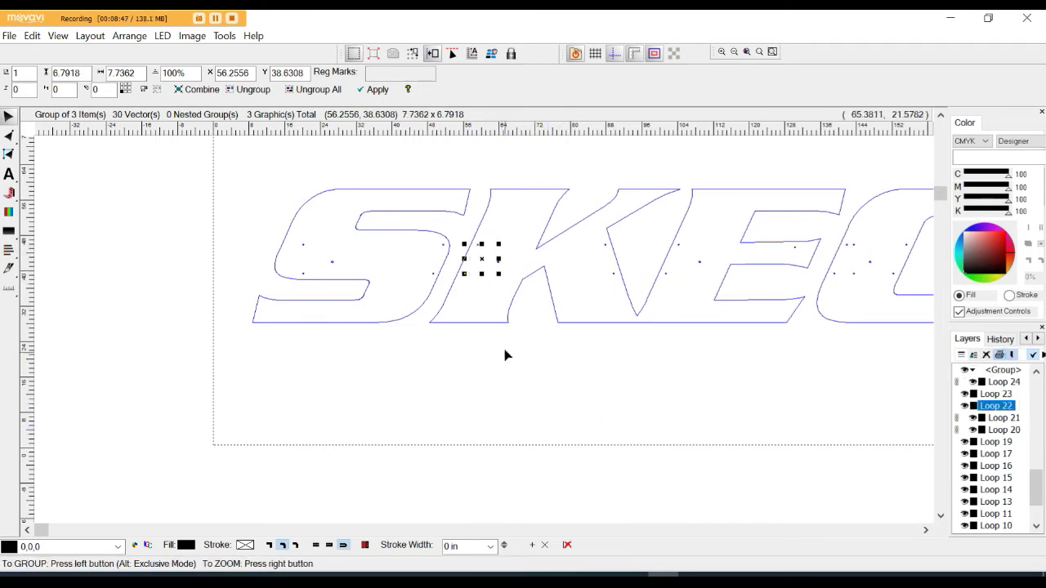
click(423, 397)
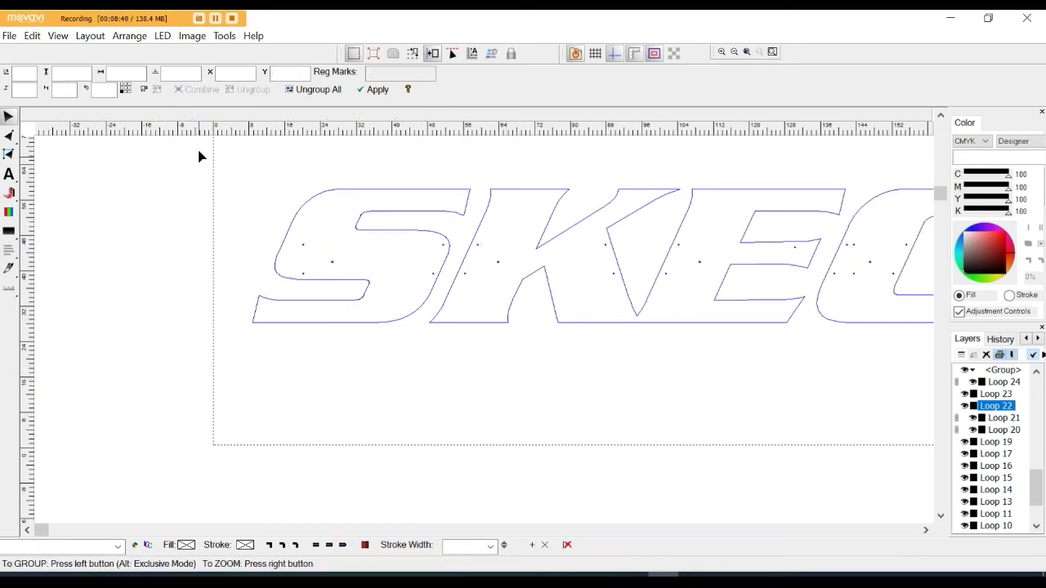
Group the first S with its holes, move it left of the K outside the layout, and combine it into one object.
drag(223, 153, 481, 363)
drag(359, 257, 178, 252)
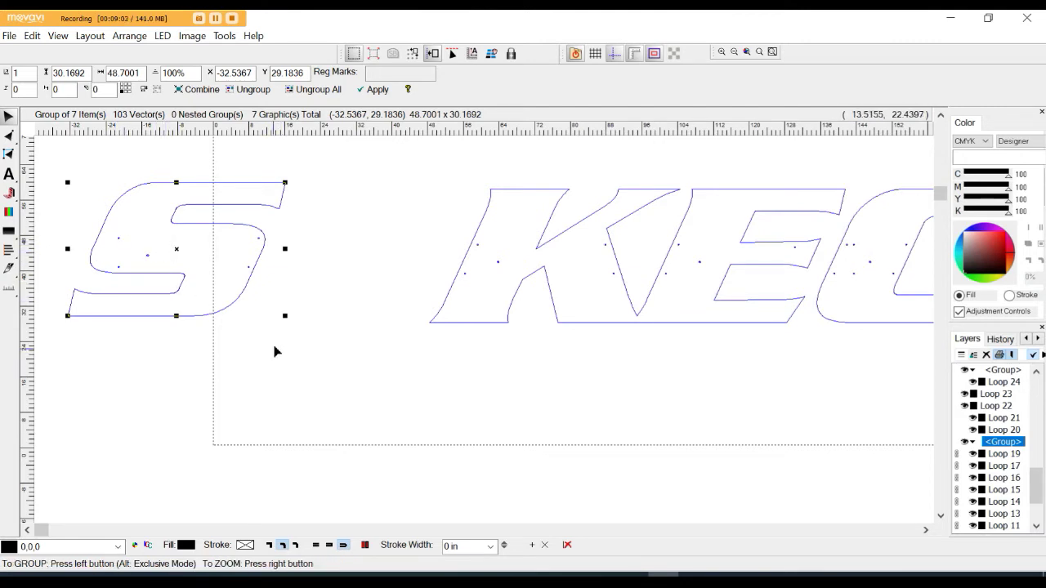
click(130, 36)
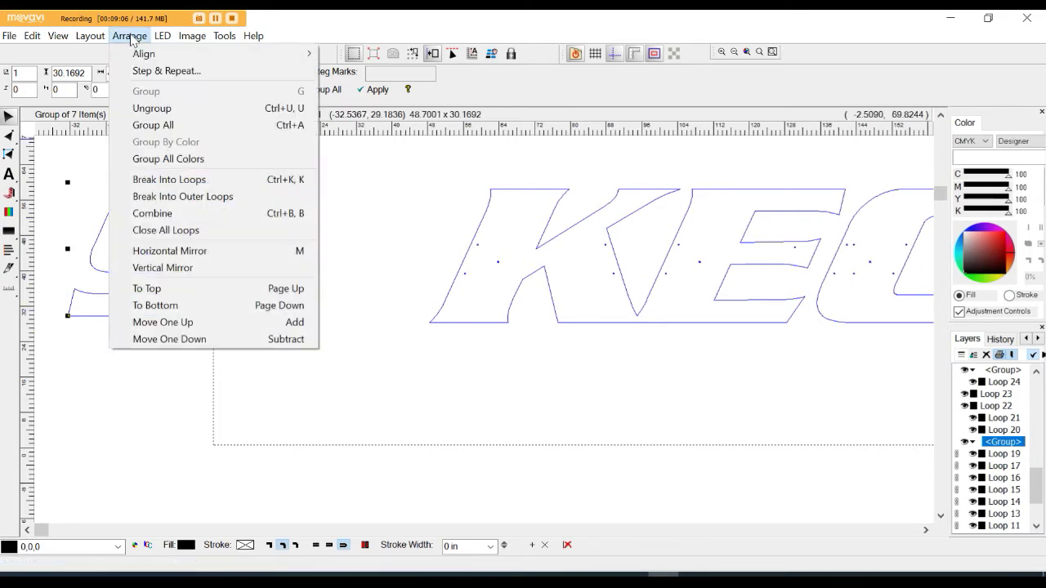
click(166, 215)
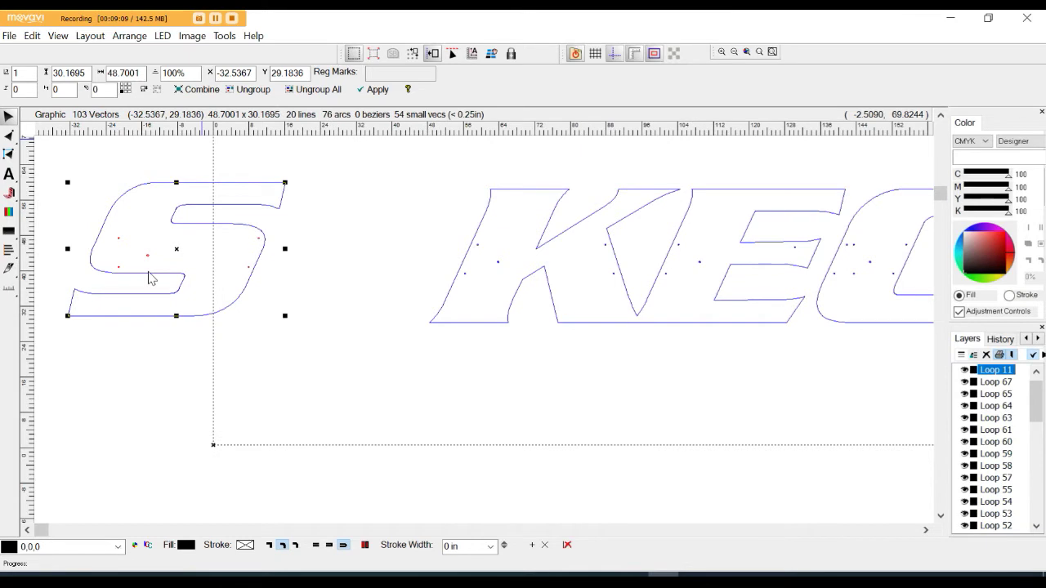
scroll(151, 260, up, 5)
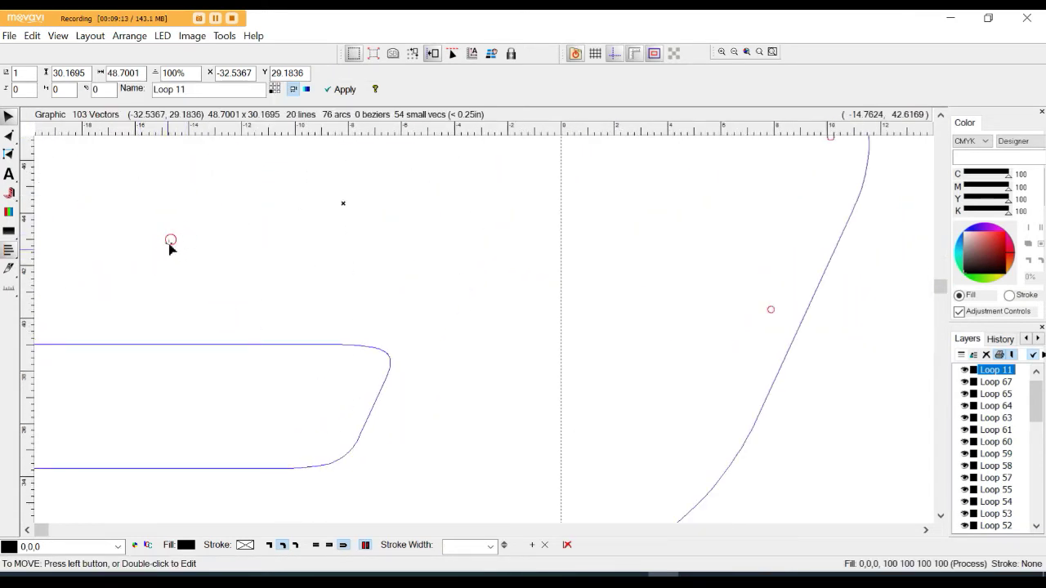
scroll(170, 246, down, 5)
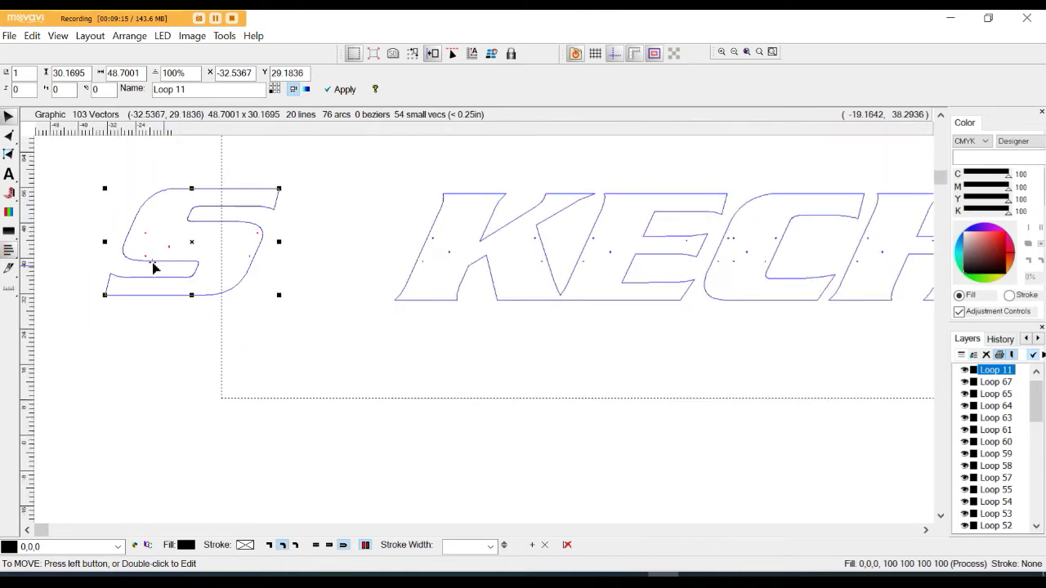
Try to group the K and first E with their holes and move them, undoing the move and ungrouping.
scroll(384, 193, down, 1)
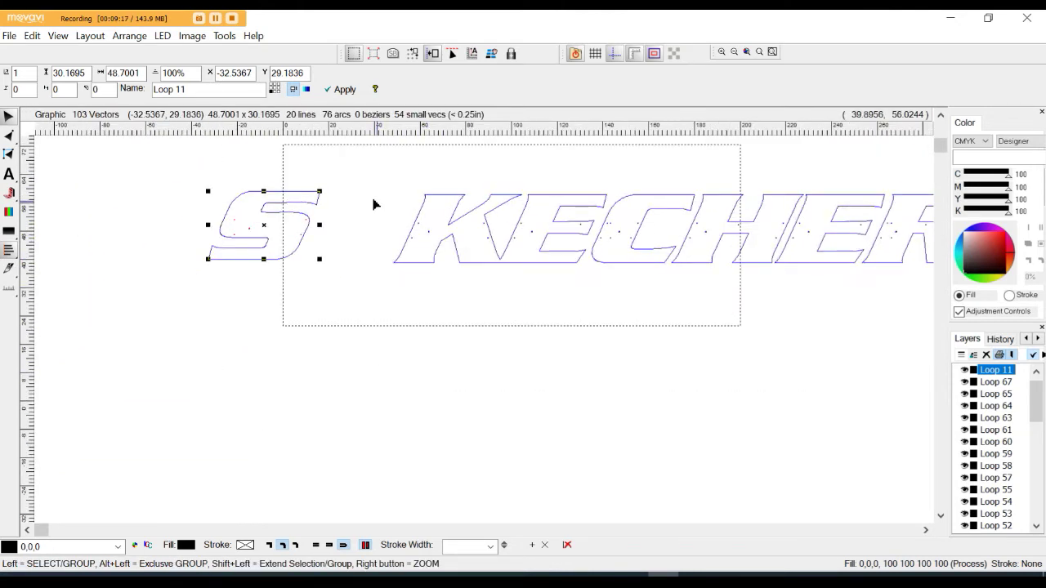
drag(374, 170, 610, 288)
scroll(639, 239, up, 2)
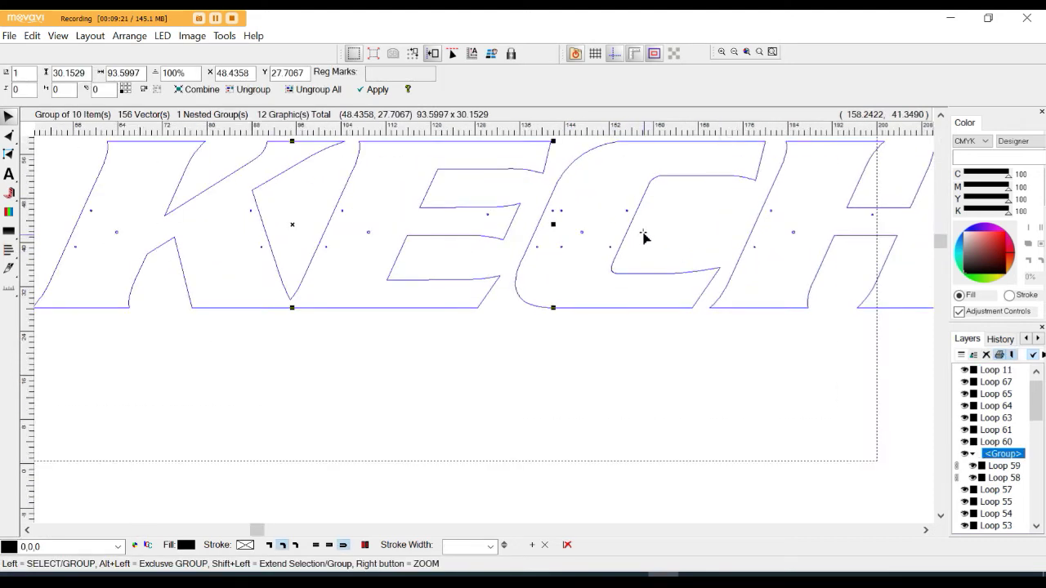
drag(288, 232, 253, 219)
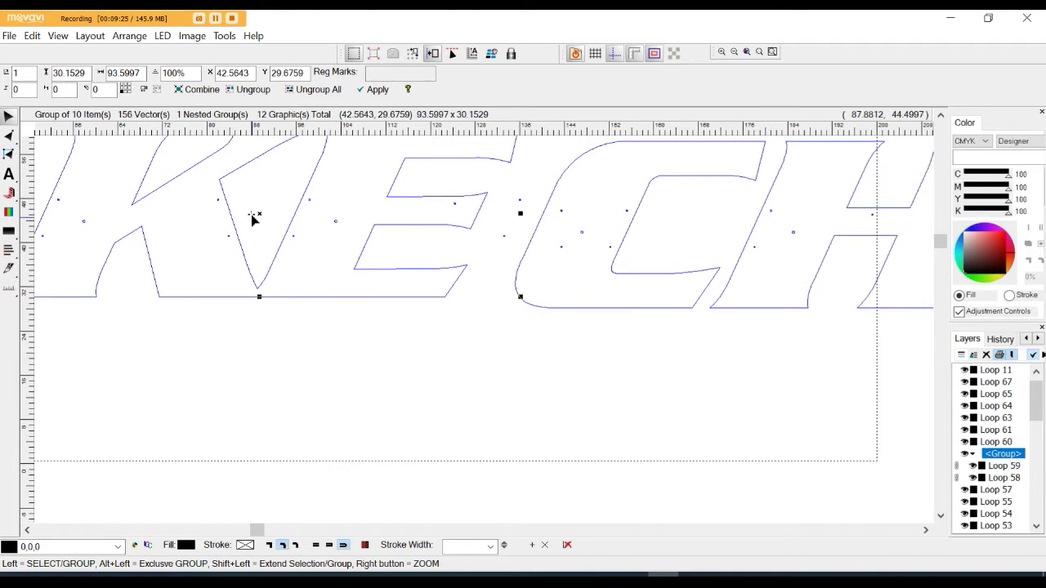
key(ctrl+z)
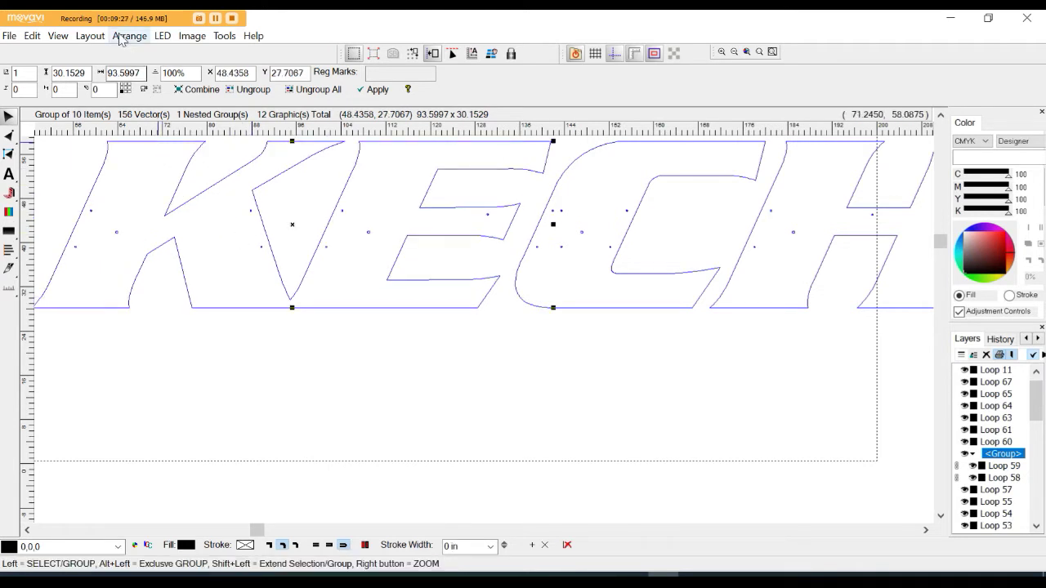
click(124, 36)
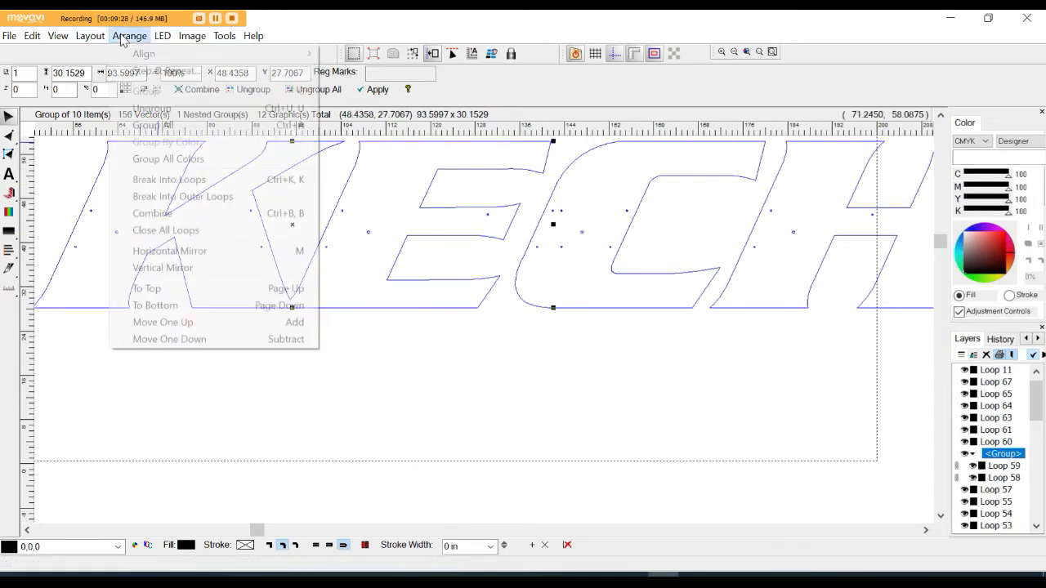
click(154, 110)
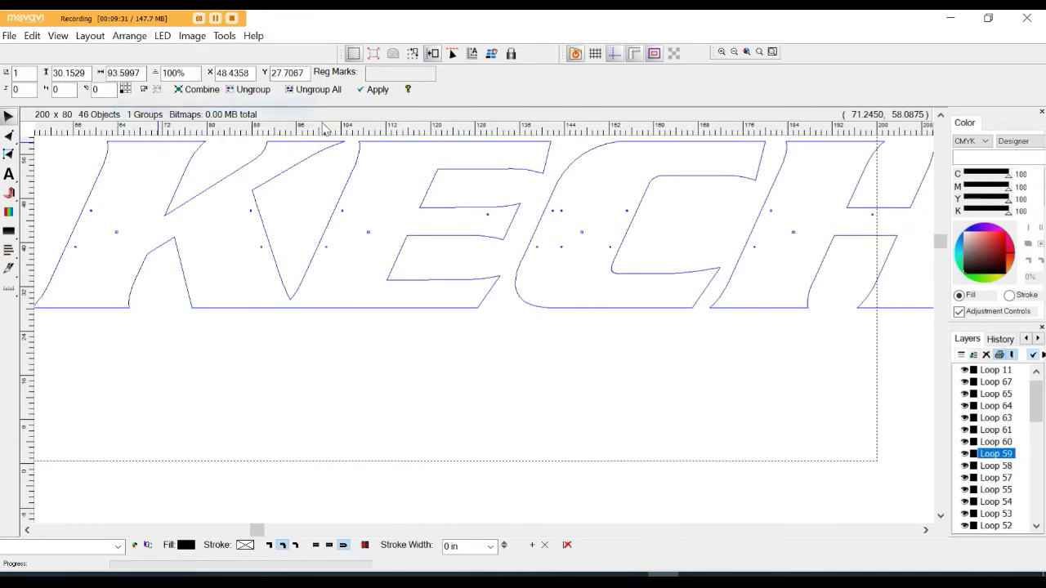
Group the small holes around the C's left stroke to keep them separate from the E's holes.
click(553, 212)
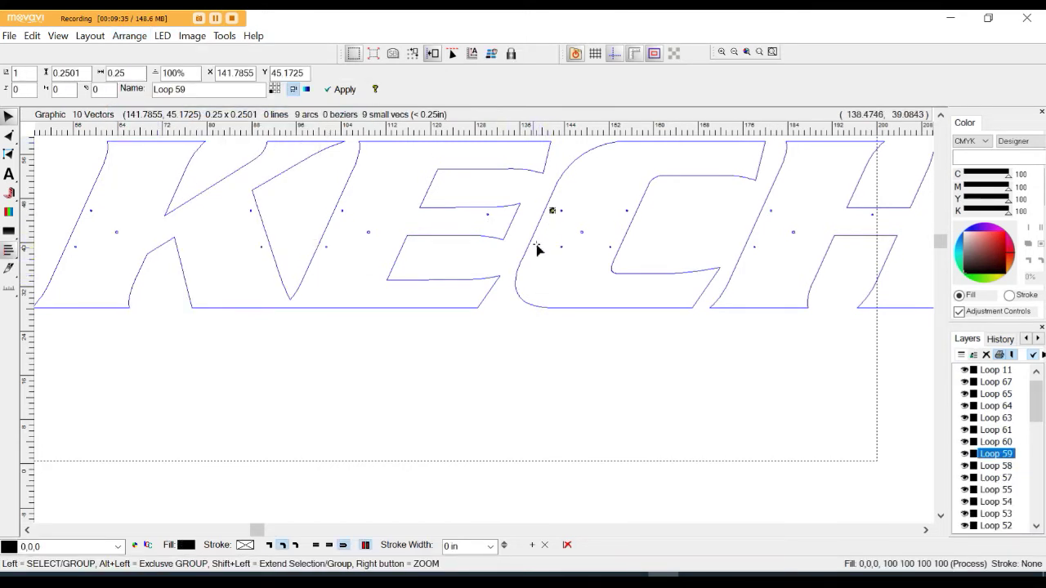
shift+click(537, 247)
shift+click(561, 247)
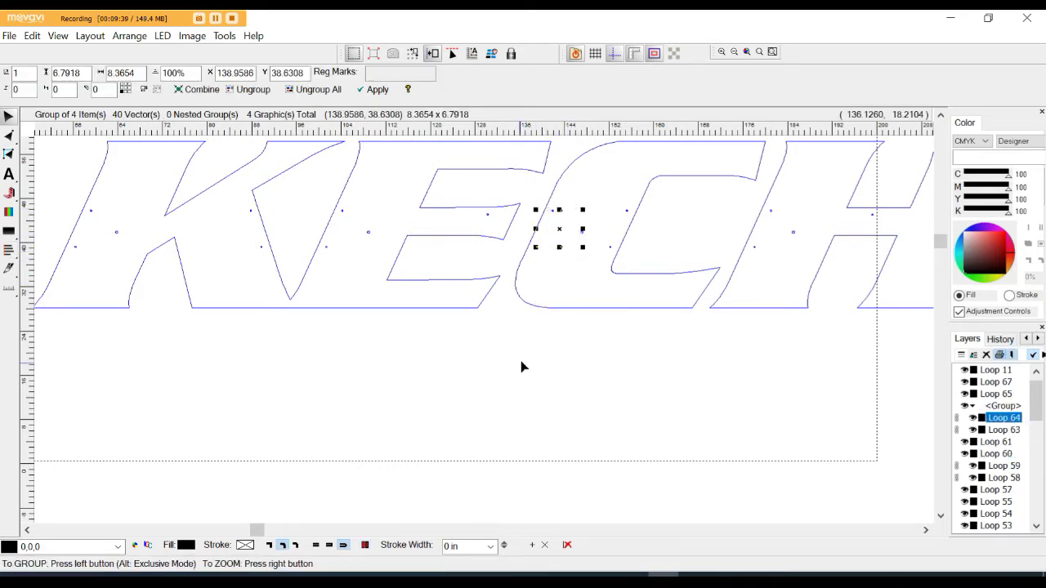
Group the K and first E with their holes, move them up and left away from the C, and combine them.
scroll(529, 352, down, 2)
click(183, 173)
drag(500, 422, 547, 364)
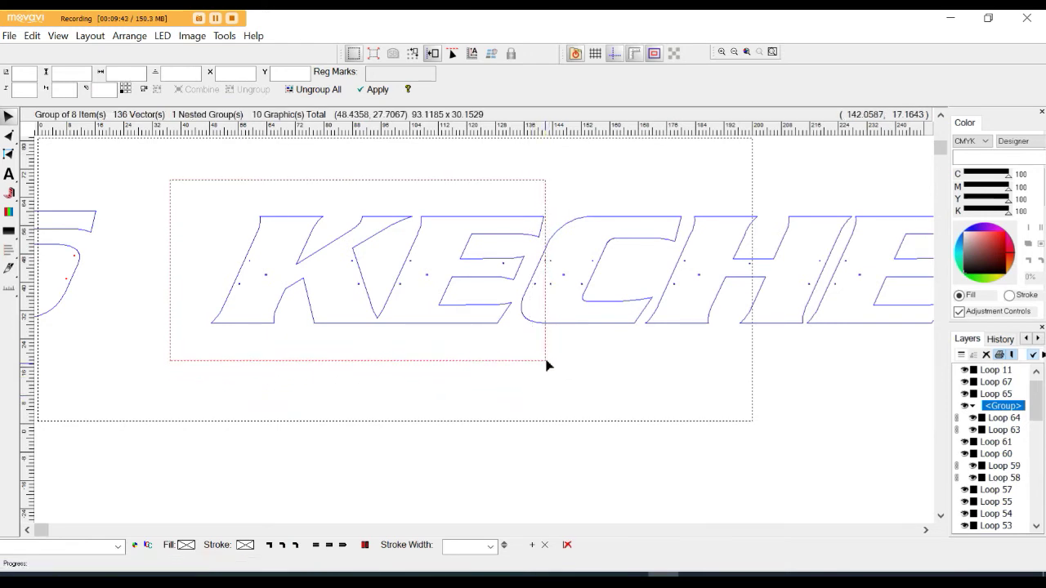
drag(378, 268, 330, 218)
click(126, 36)
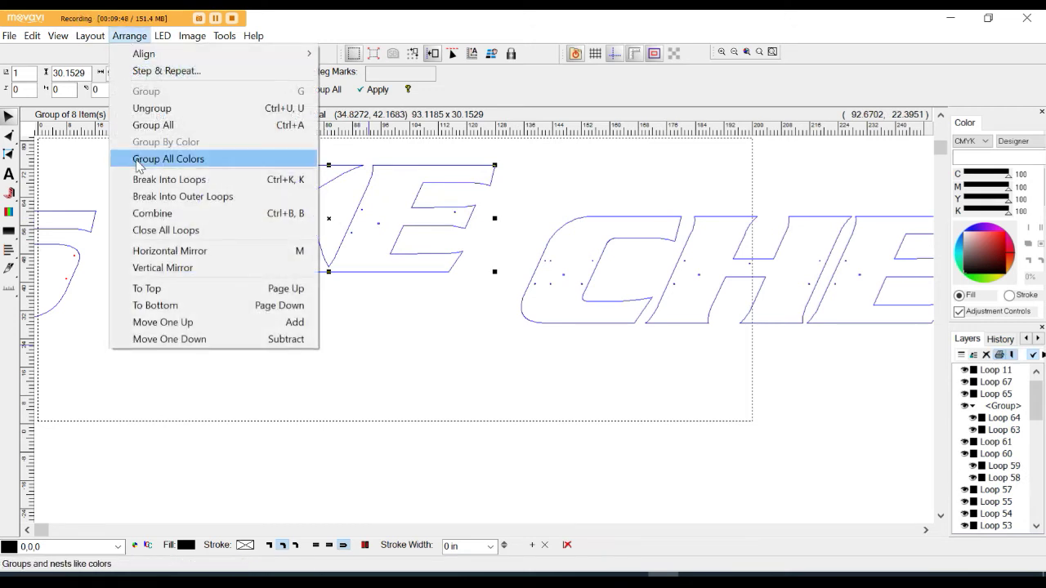
click(152, 214)
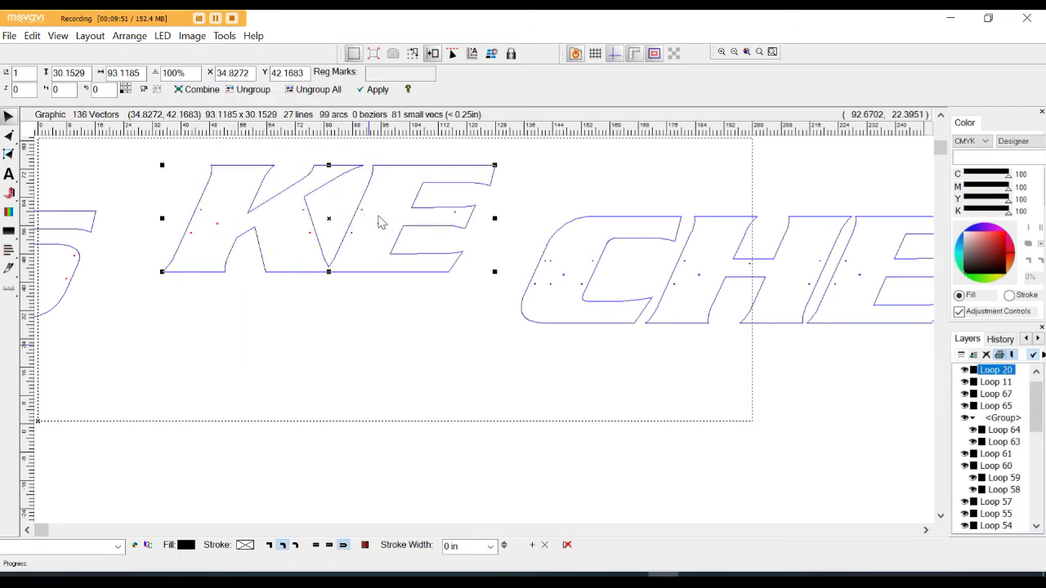
Try to group the C with its holes, and ungroup the selection.
scroll(397, 334, down, 2)
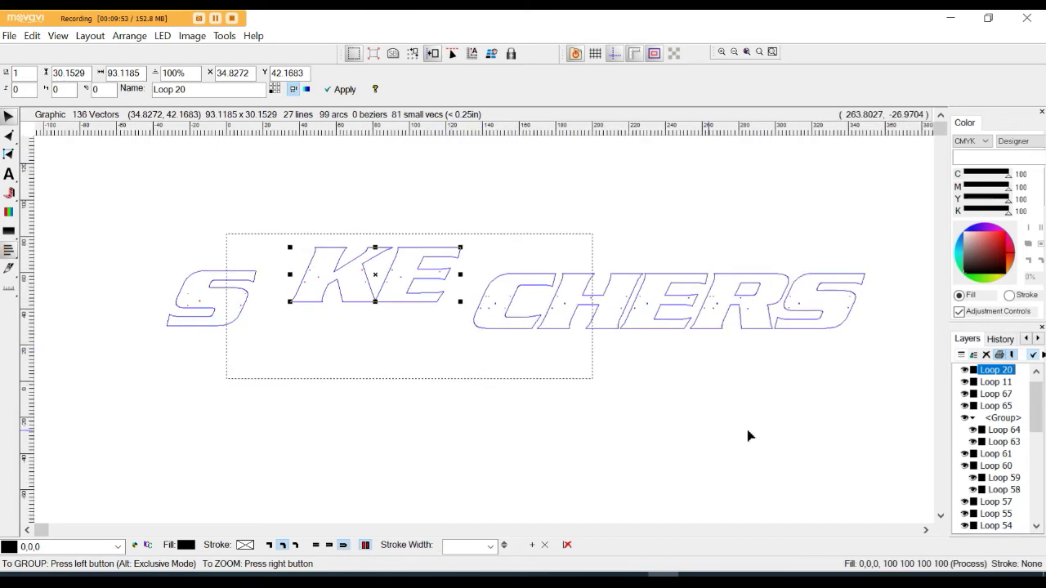
scroll(914, 316, up, 4)
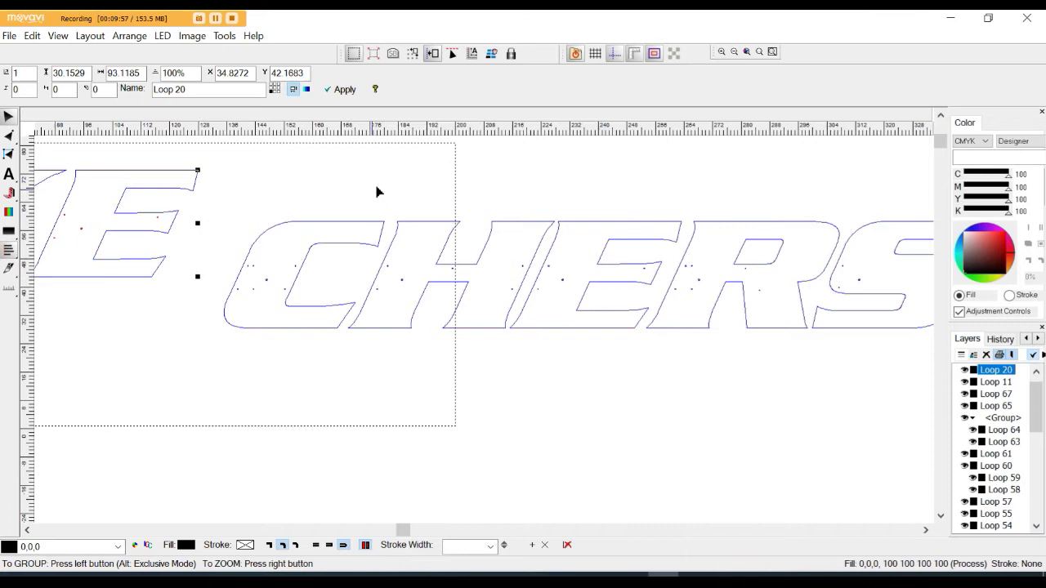
drag(391, 191, 214, 378)
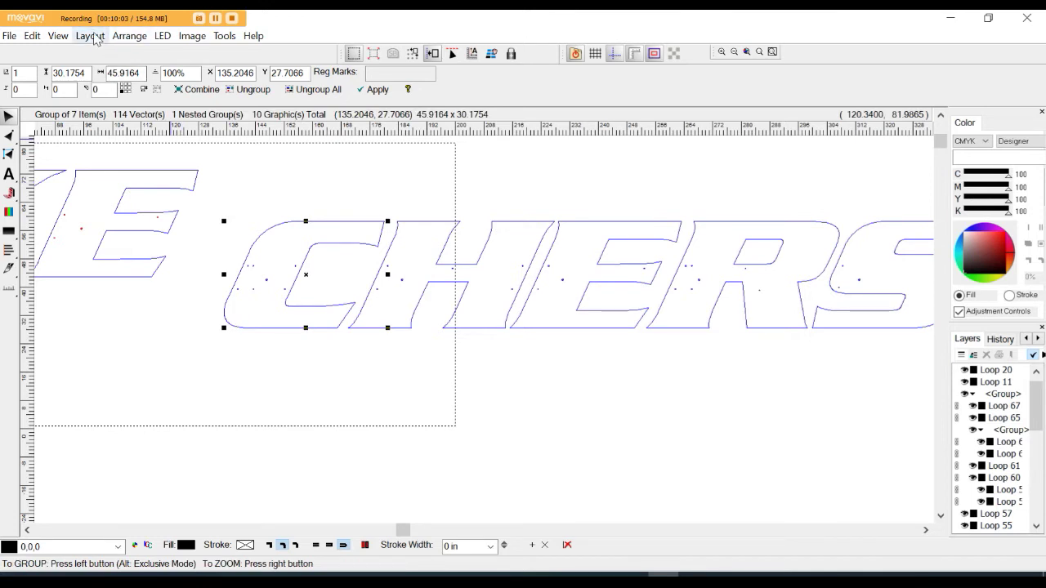
click(127, 36)
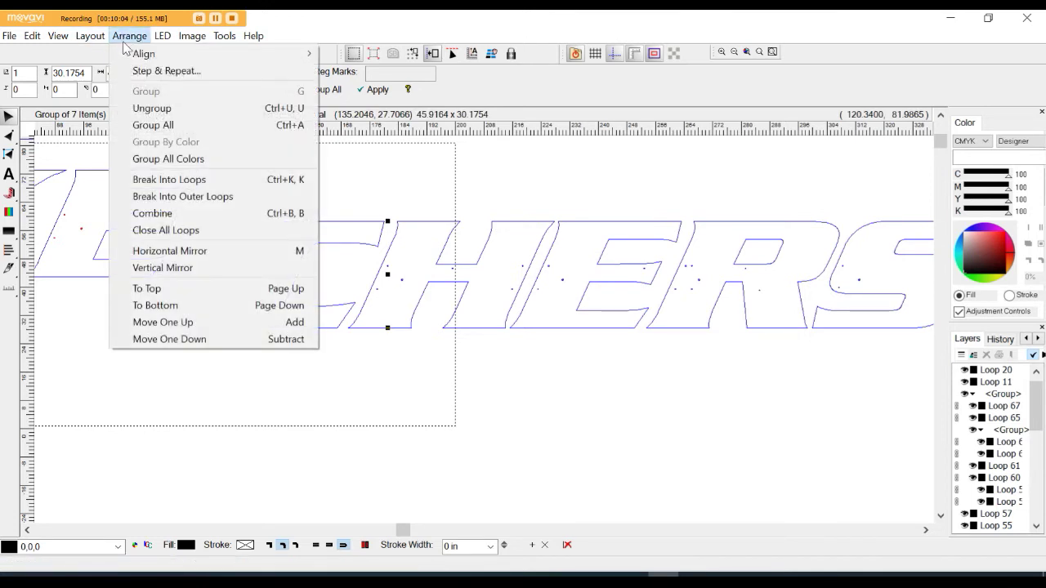
click(143, 112)
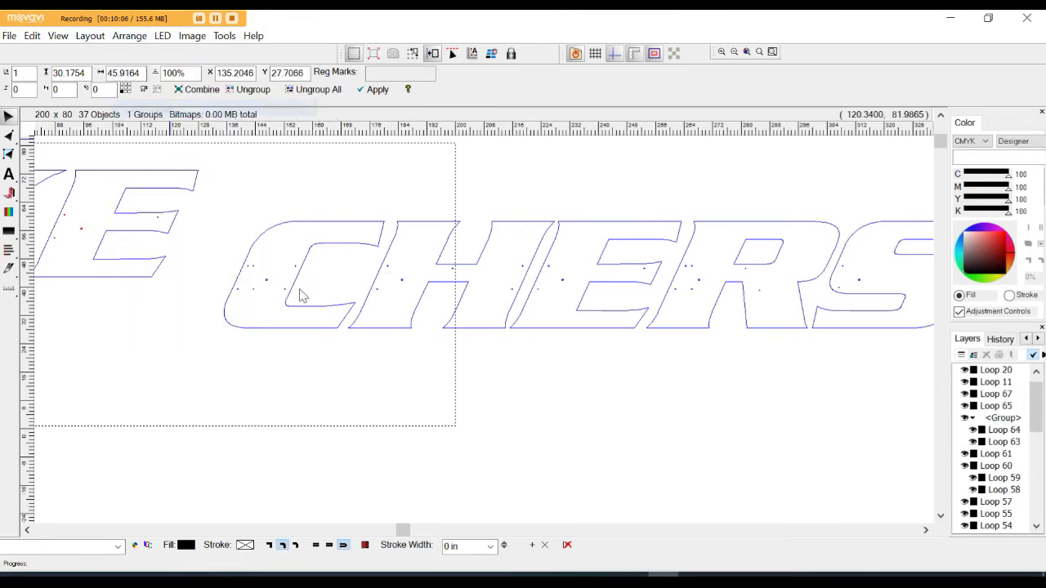
Group the two small holes in the H's left stroke to keep them separate from the C's holes.
click(389, 268)
shift+click(378, 294)
key(ctrl+g)
click(223, 188)
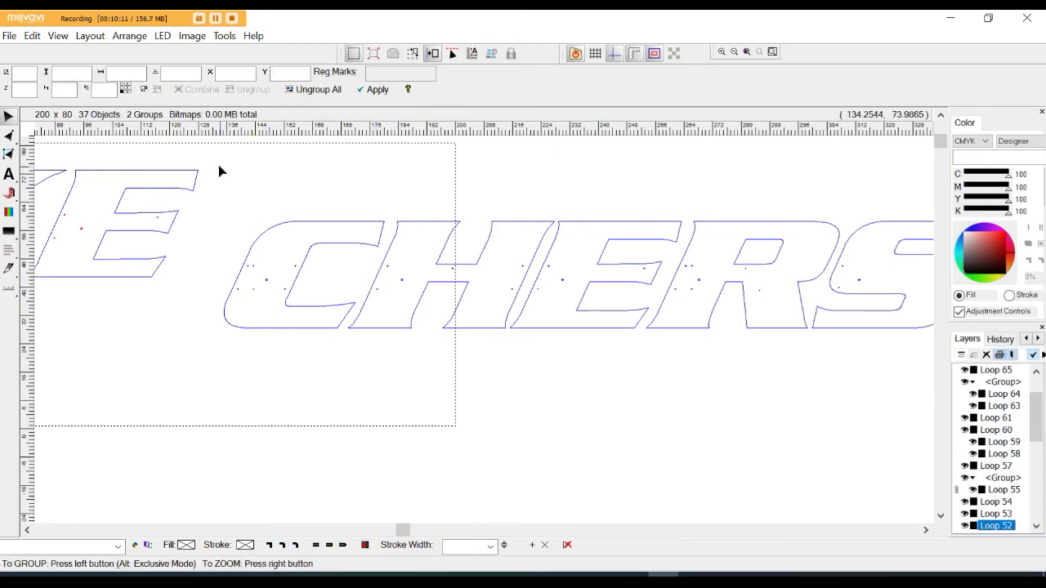
Group the C with its holes, move it below and left of the H, and combine it into one object.
drag(214, 168, 370, 367)
drag(389, 382, 390, 381)
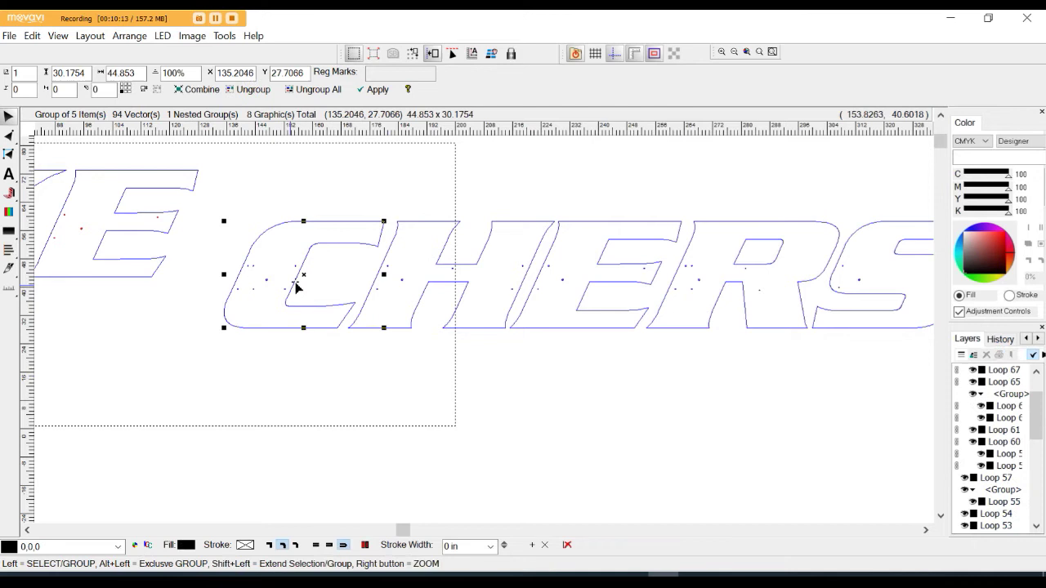
drag(303, 273, 226, 368)
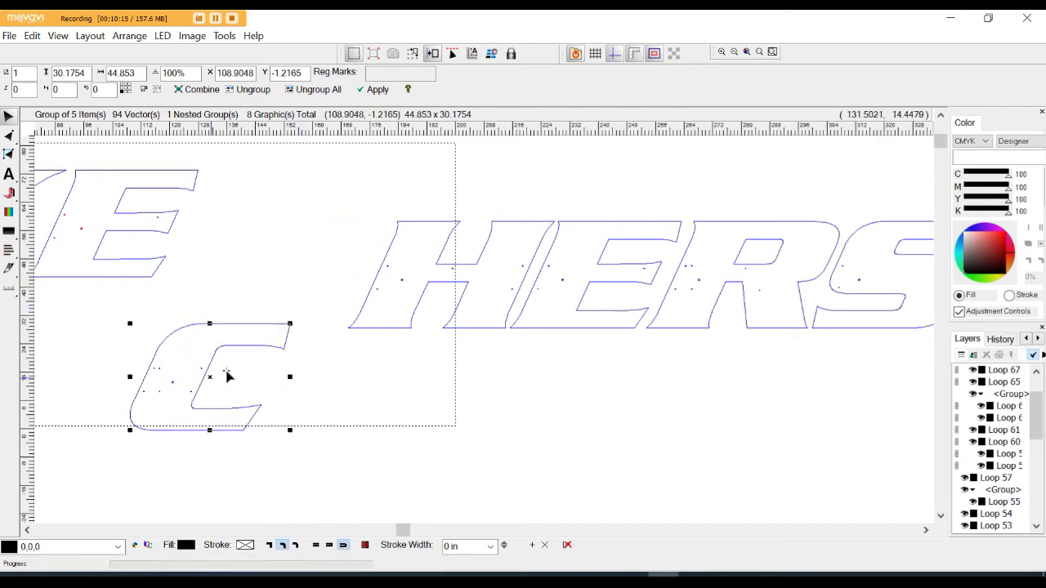
click(129, 35)
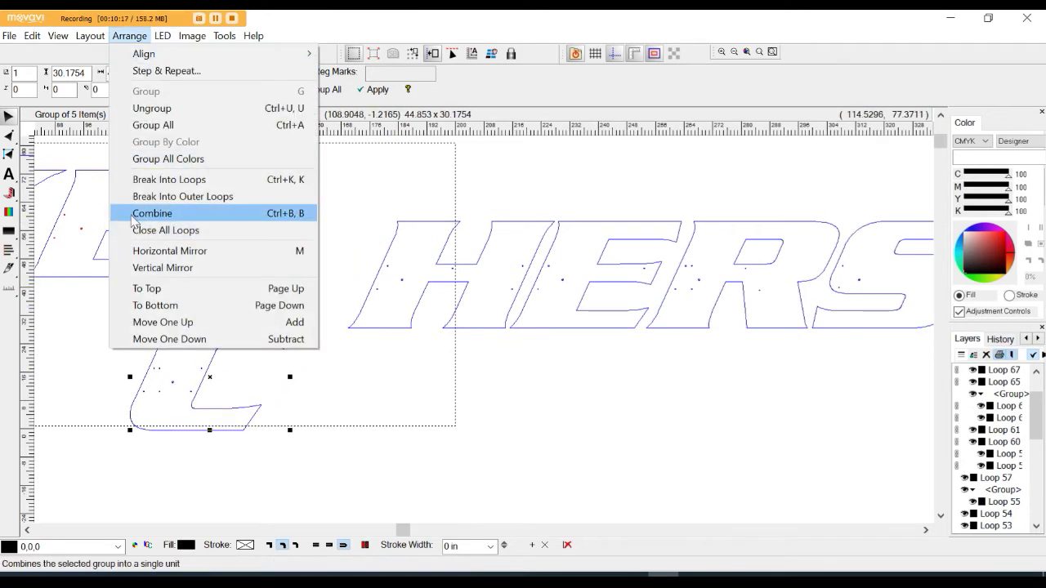
click(147, 214)
Try to group the H with its holes, and ungroup the selection.
drag(309, 176, 559, 379)
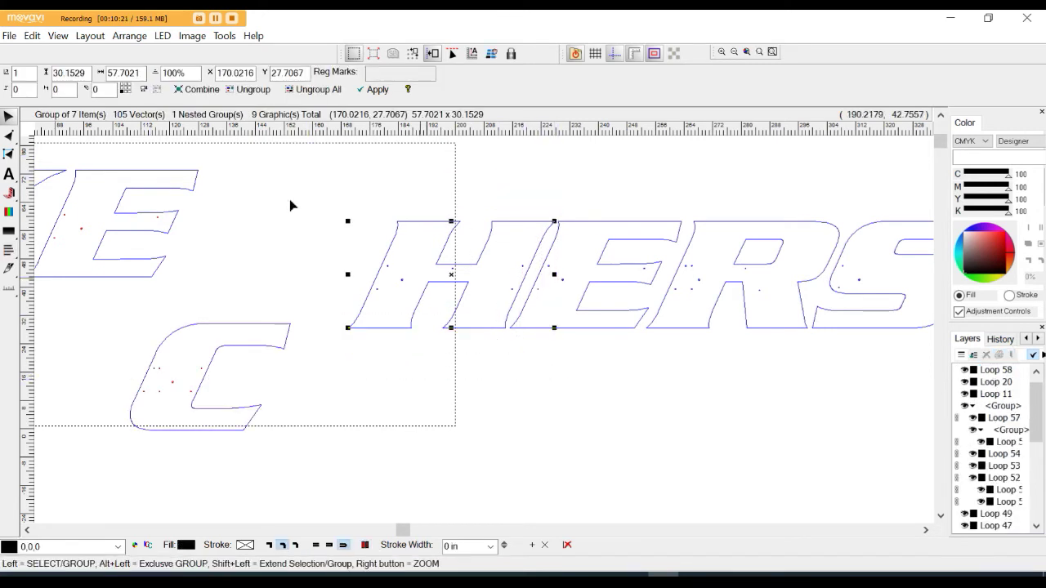
click(131, 36)
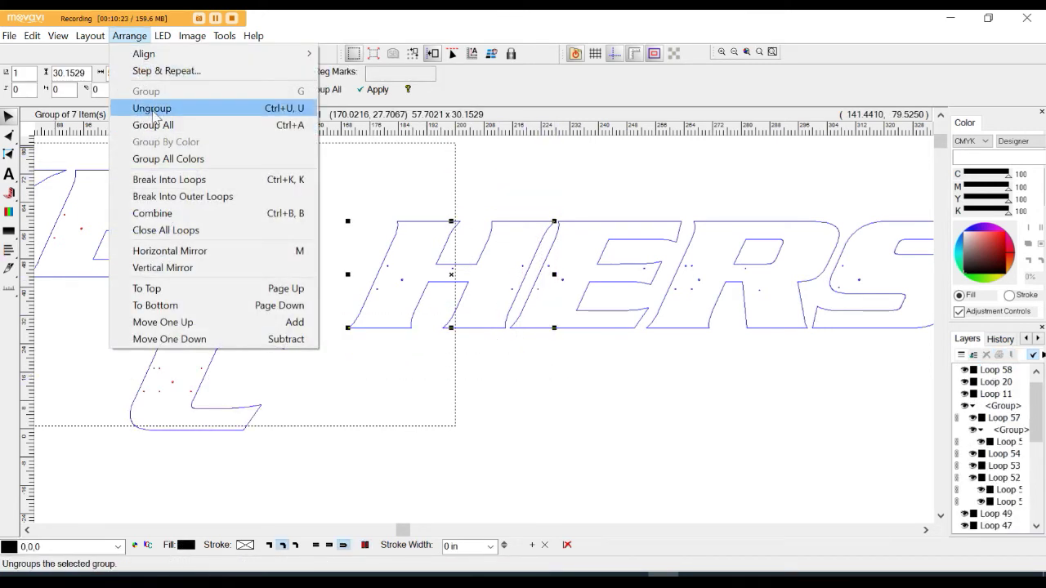
click(151, 107)
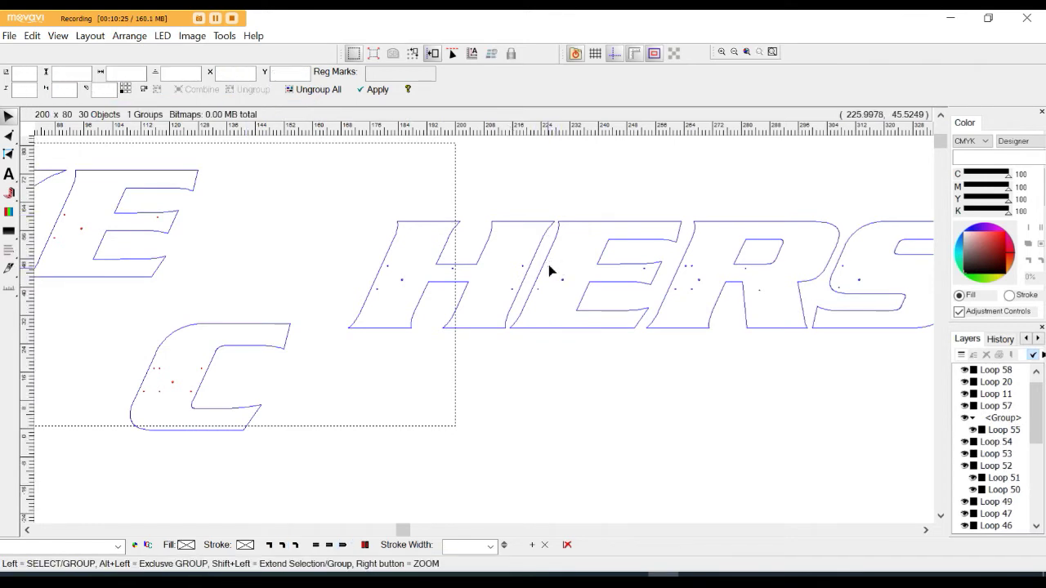
Group the three holes in the second E's left stroke, and group the H with its own holes and move it below the row.
click(546, 273)
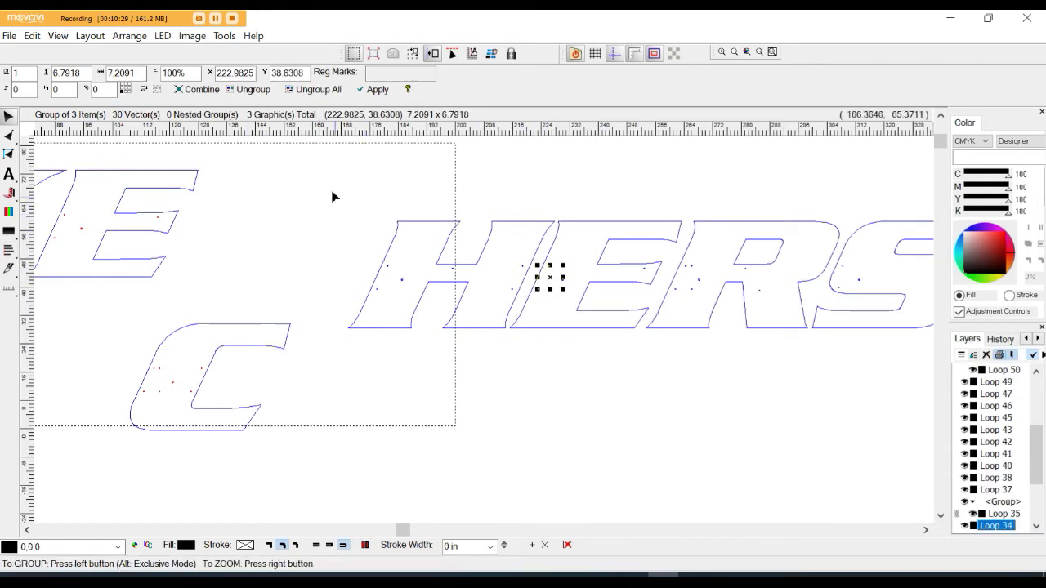
drag(323, 180, 396, 298)
drag(545, 365, 559, 367)
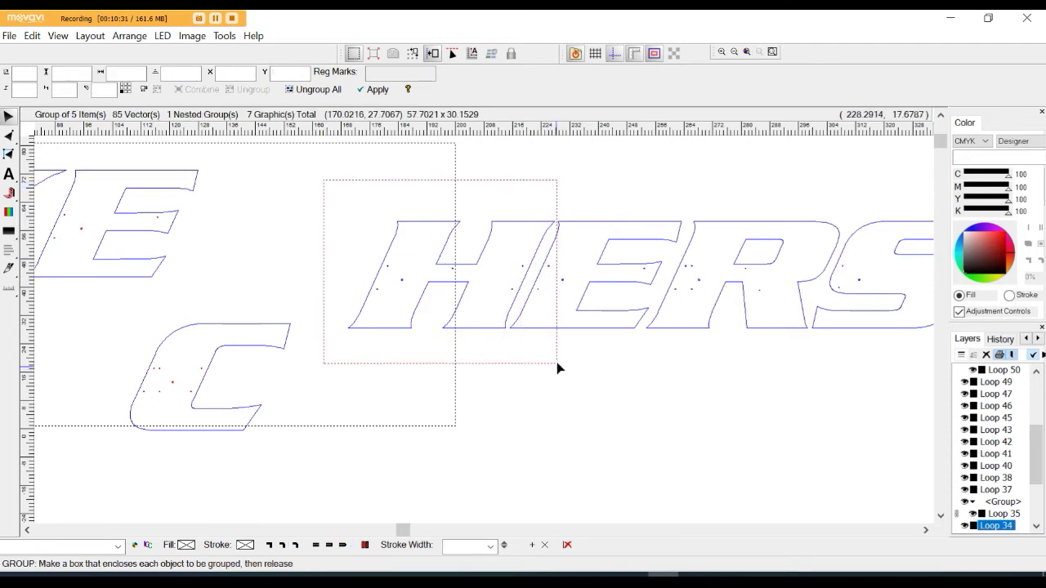
drag(460, 281, 557, 479)
Try to group the second E with its holes, and ungroup the selection.
drag(487, 181, 682, 354)
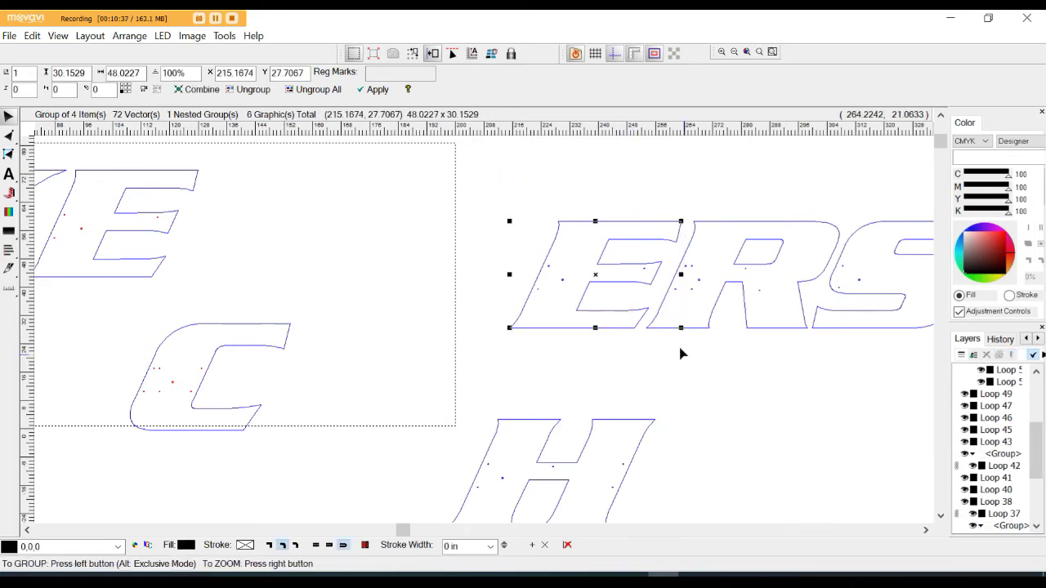
click(128, 36)
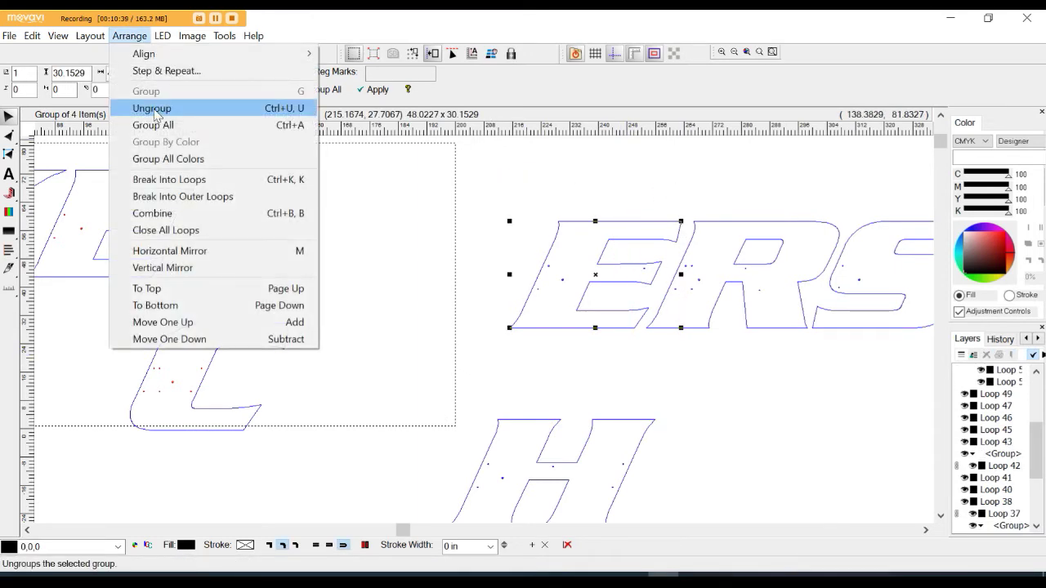
click(154, 108)
Group the small holes in the R's left stroke to keep them separate from the second E's holes.
scroll(666, 306, up, 1)
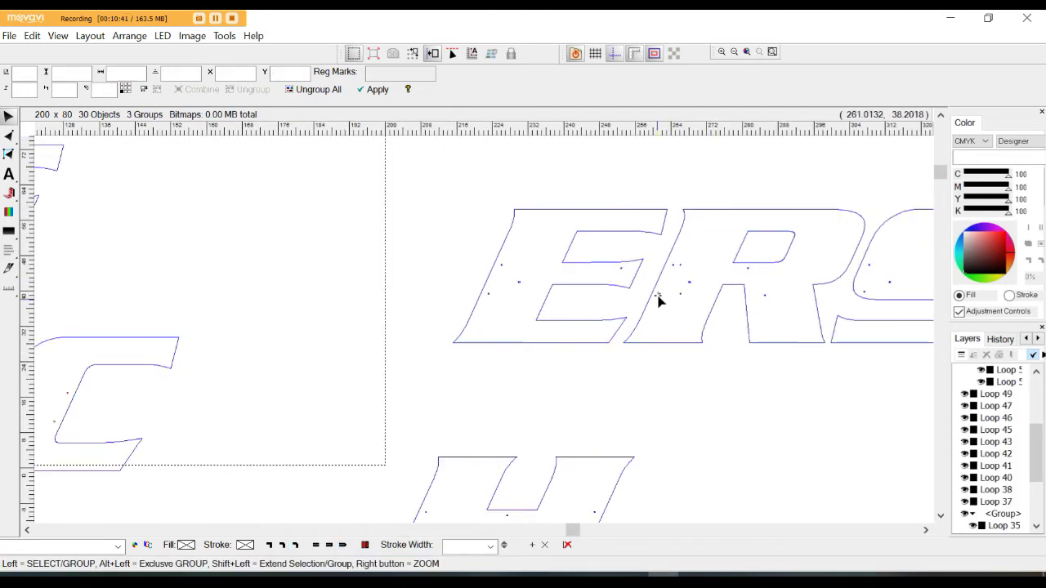
click(659, 295)
click(674, 266)
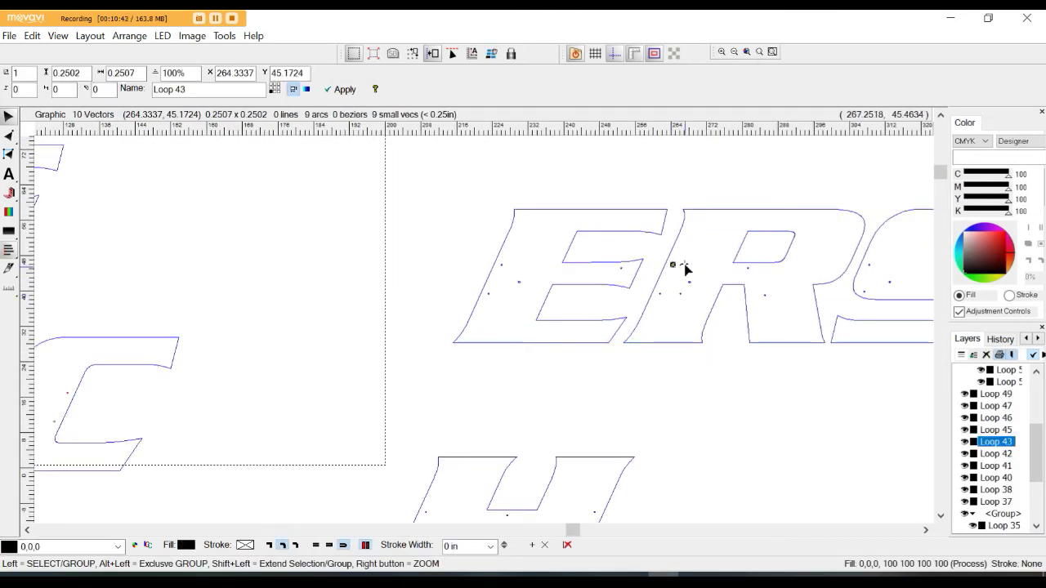
shift+click(660, 295)
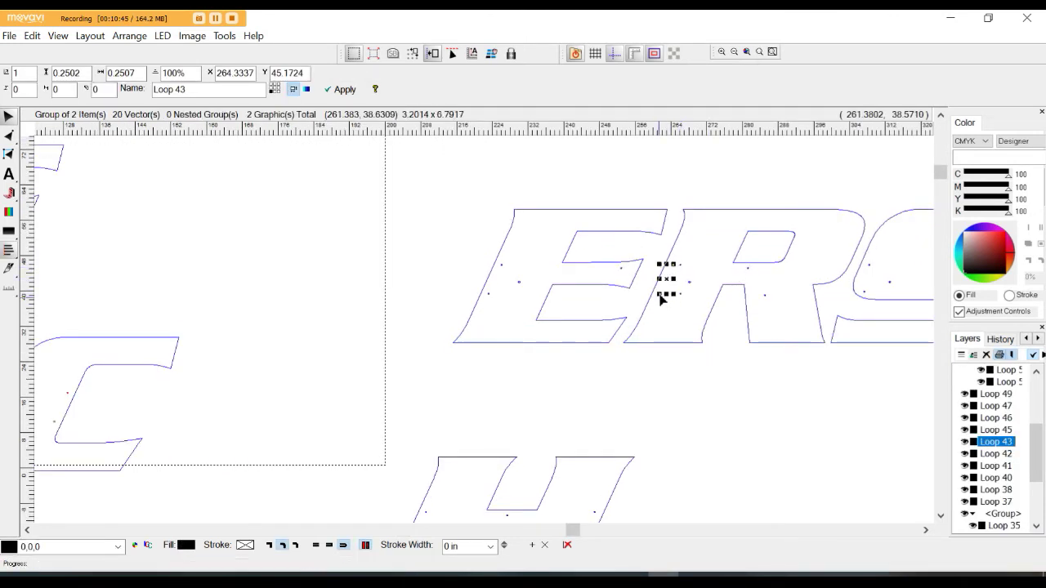
shift+click(687, 288)
shift+click(681, 265)
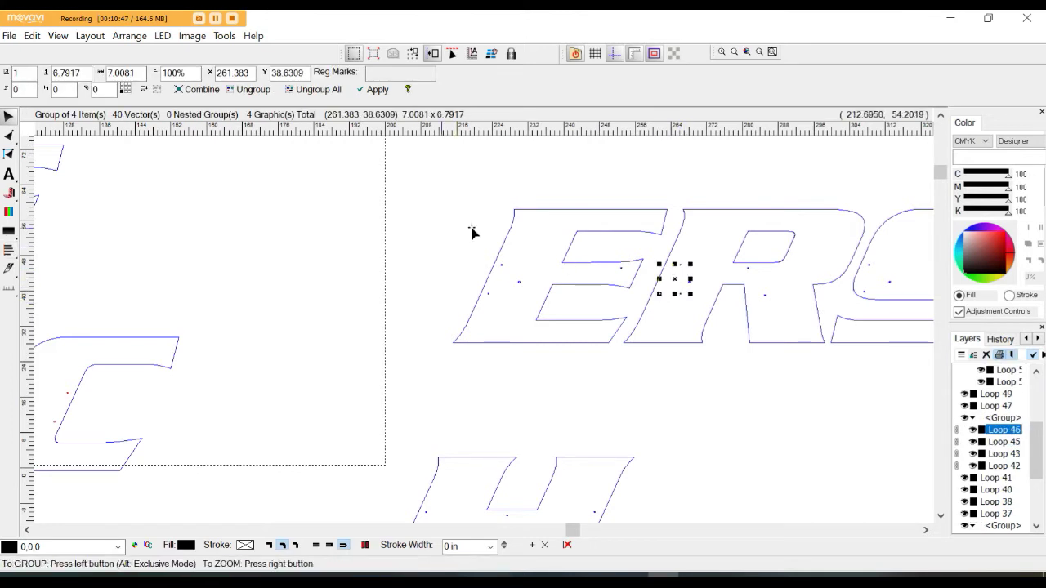
Group the second E with its holes, move it left away from the R, and combine it into one object.
drag(403, 175, 685, 368)
drag(573, 276, 404, 247)
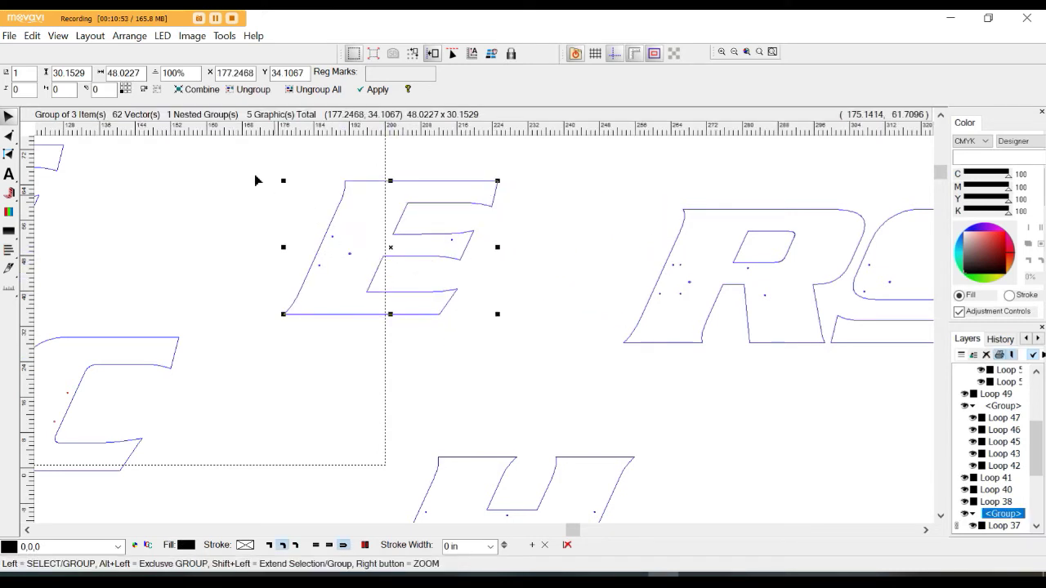
click(129, 36)
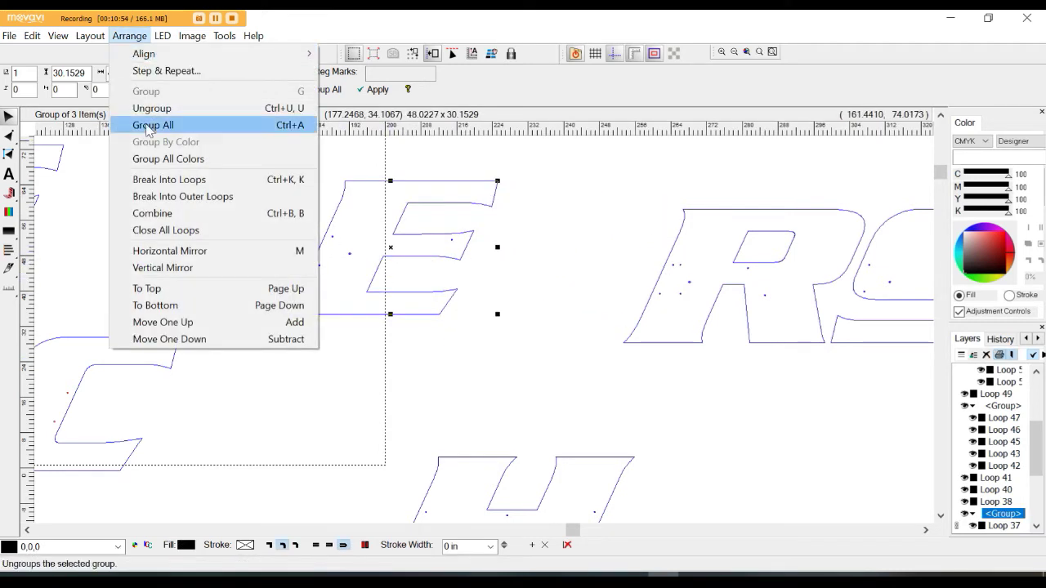
click(167, 216)
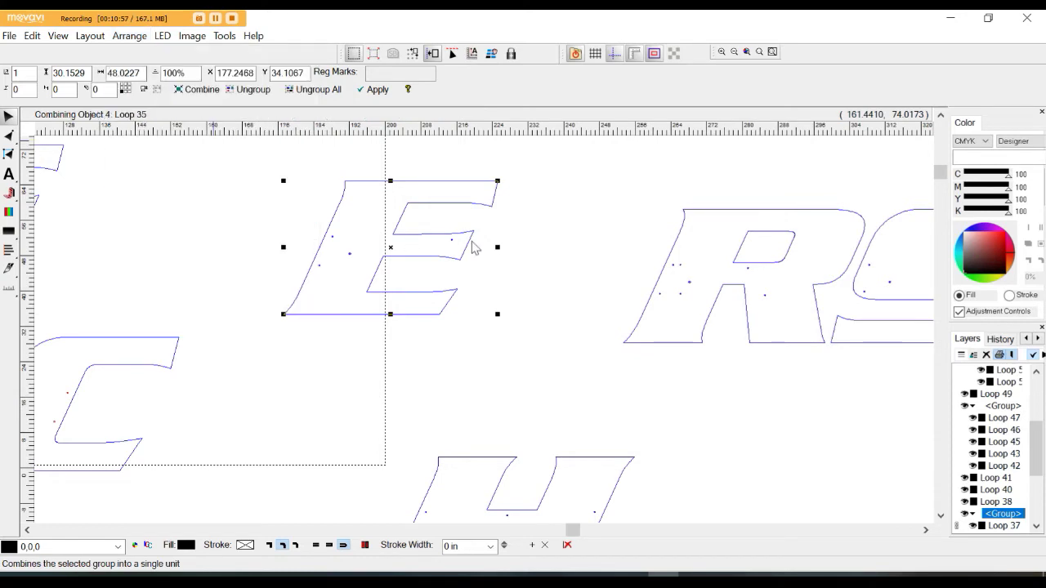
Group the last S with its holes, move it right away from the R, and combine it into one object.
scroll(518, 275, down, 1)
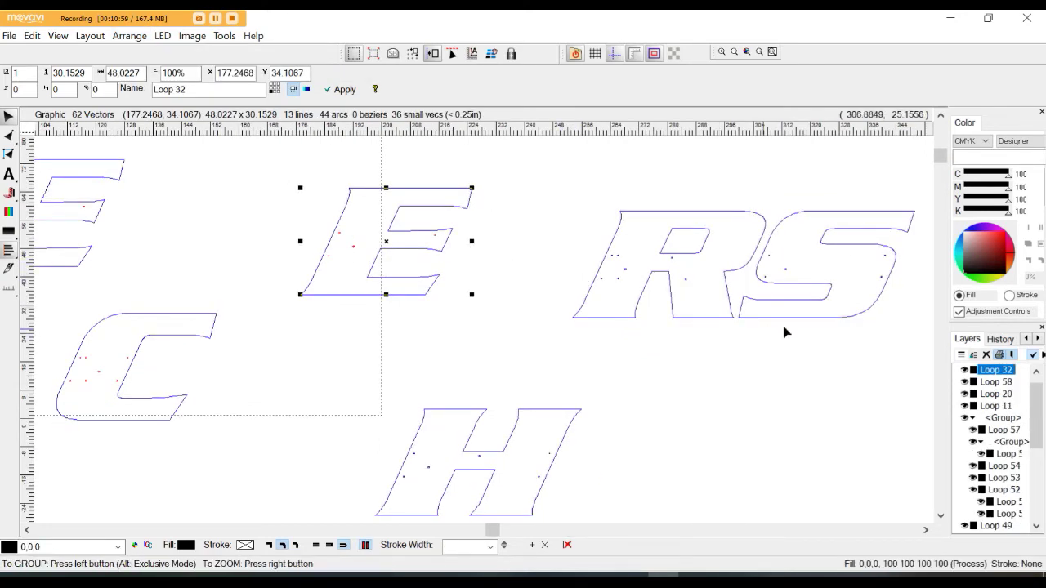
drag(740, 183, 902, 356)
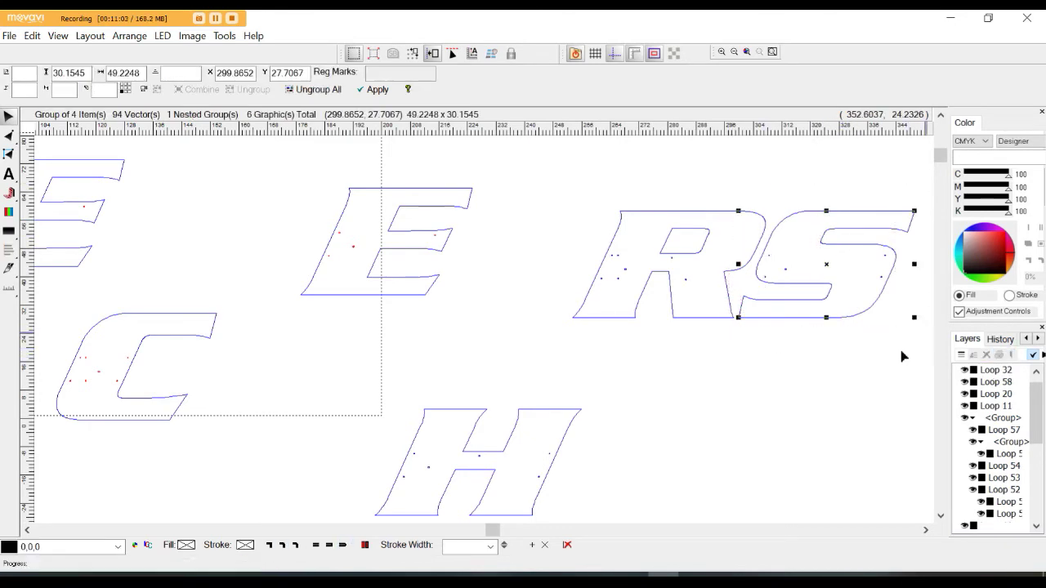
scroll(902, 357, down, 1)
scroll(714, 357, up, 4)
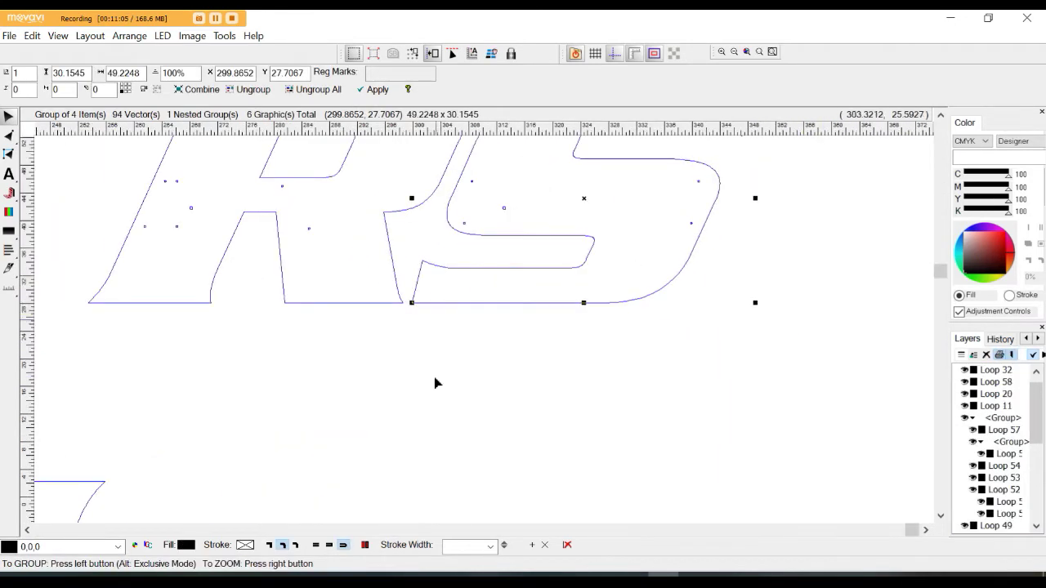
scroll(434, 383, down, 1)
drag(538, 284, 654, 269)
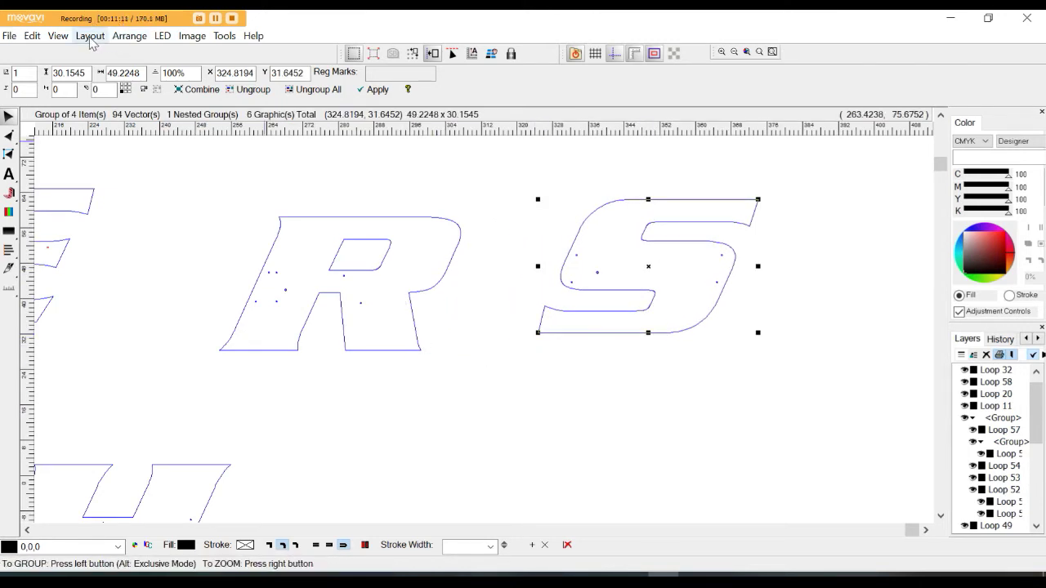
click(129, 36)
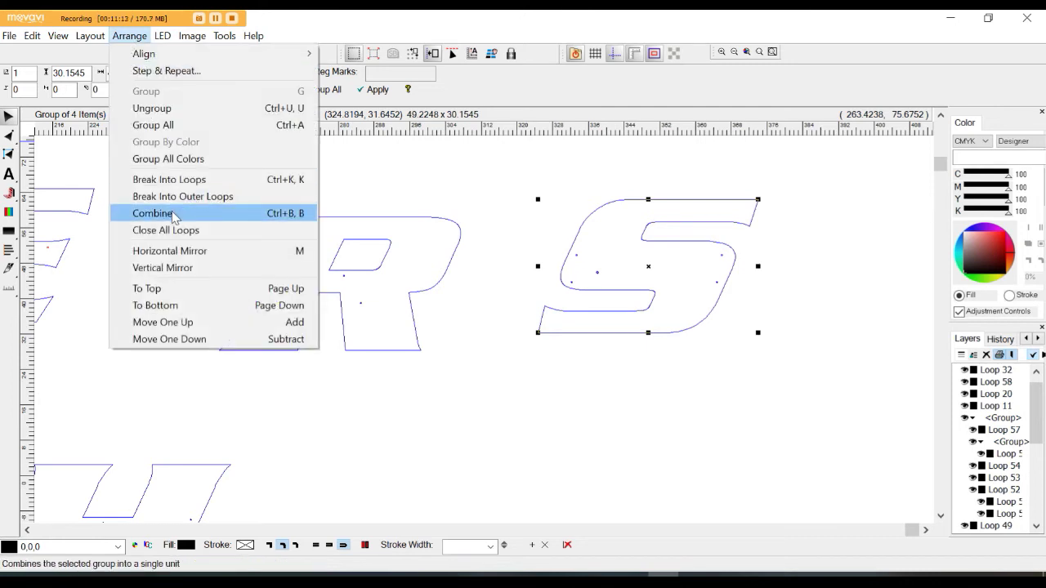
click(203, 210)
Group the R with its inner counter and holes, and combine everything into one object.
drag(194, 193, 479, 384)
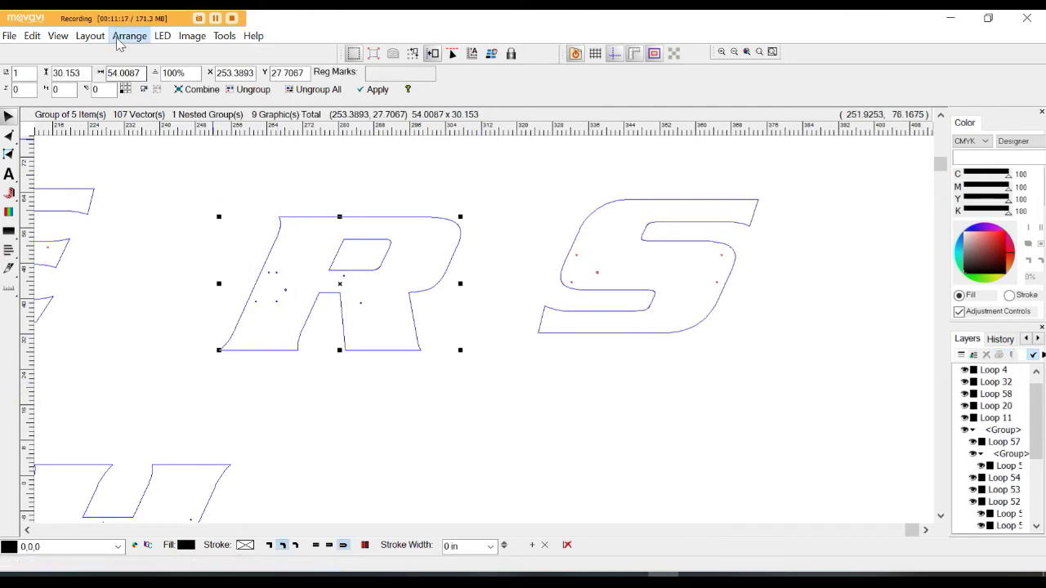
click(129, 36)
click(167, 219)
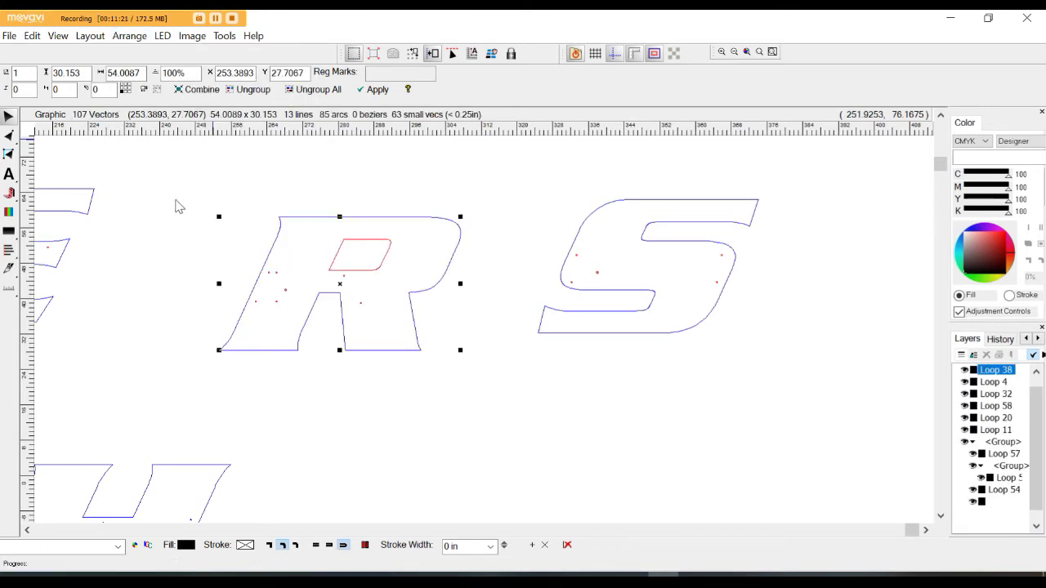
scroll(577, 198, down, 3)
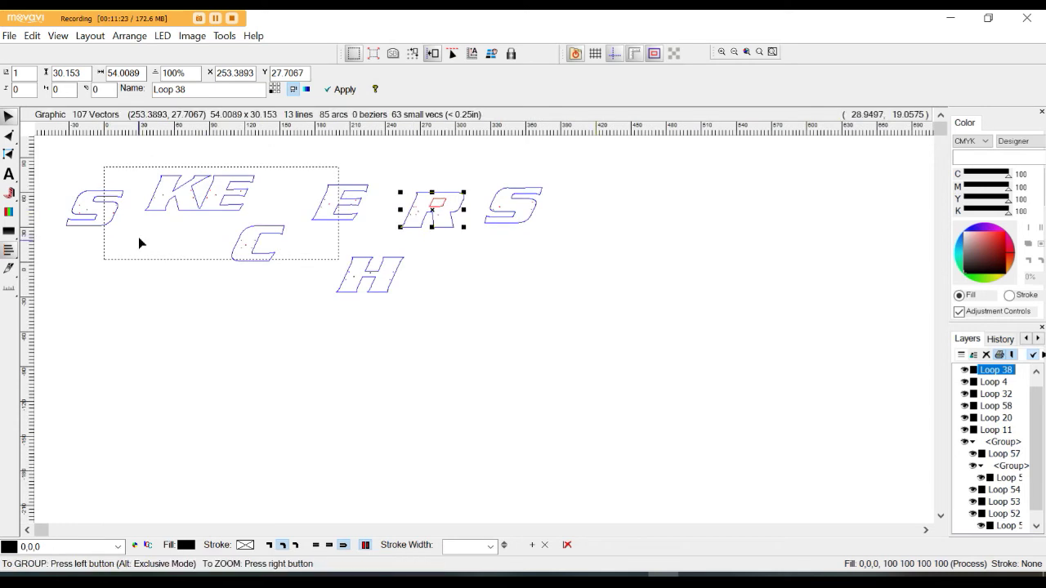
scroll(281, 217, up, 3)
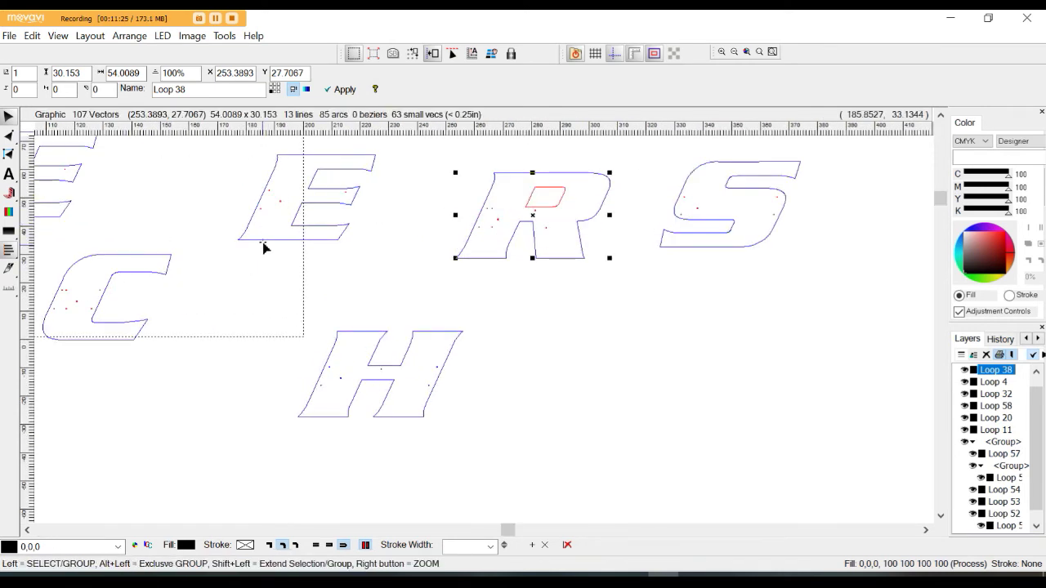
Move the second E into line with the K, E and C inside the work area, with the H and first S above them.
click(285, 256)
drag(284, 257, 196, 343)
scroll(160, 311, down, 2)
drag(161, 276, 160, 272)
drag(343, 369, 225, 215)
scroll(432, 303, down, 2)
drag(205, 273, 176, 320)
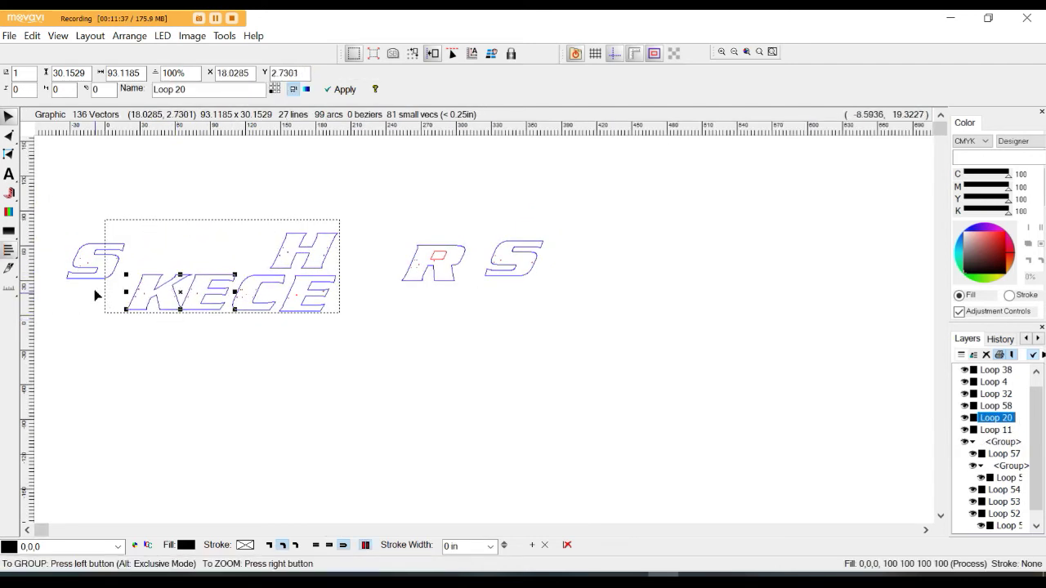
drag(129, 253, 170, 235)
drag(418, 281, 309, 422)
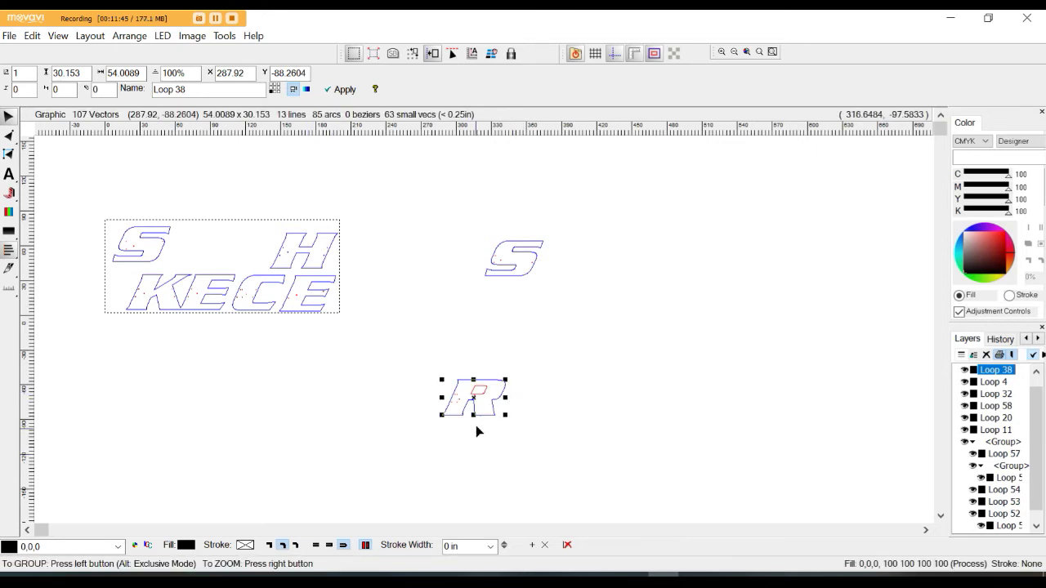
drag(472, 413, 367, 357)
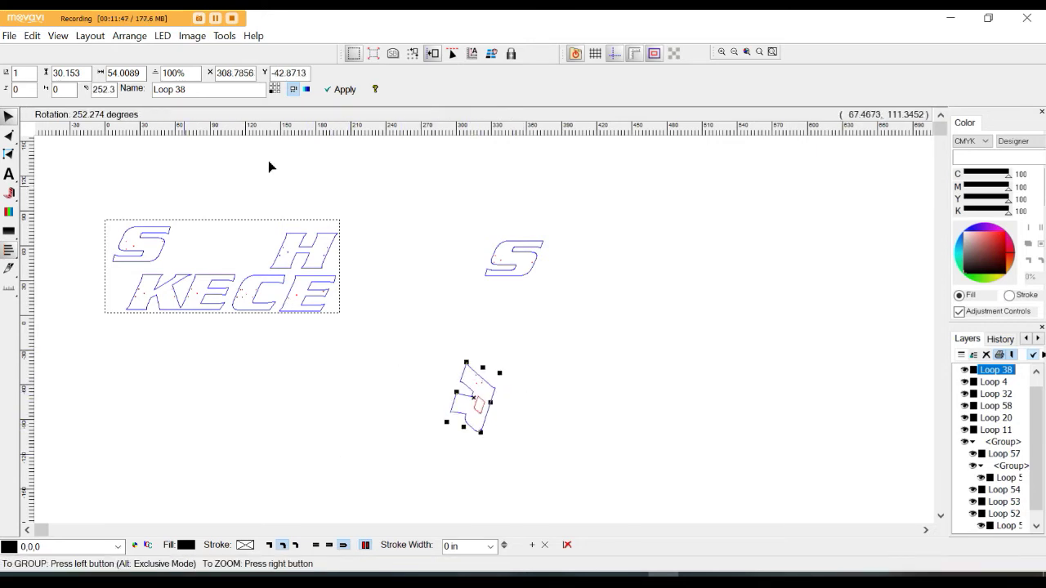
key(ctrl+z)
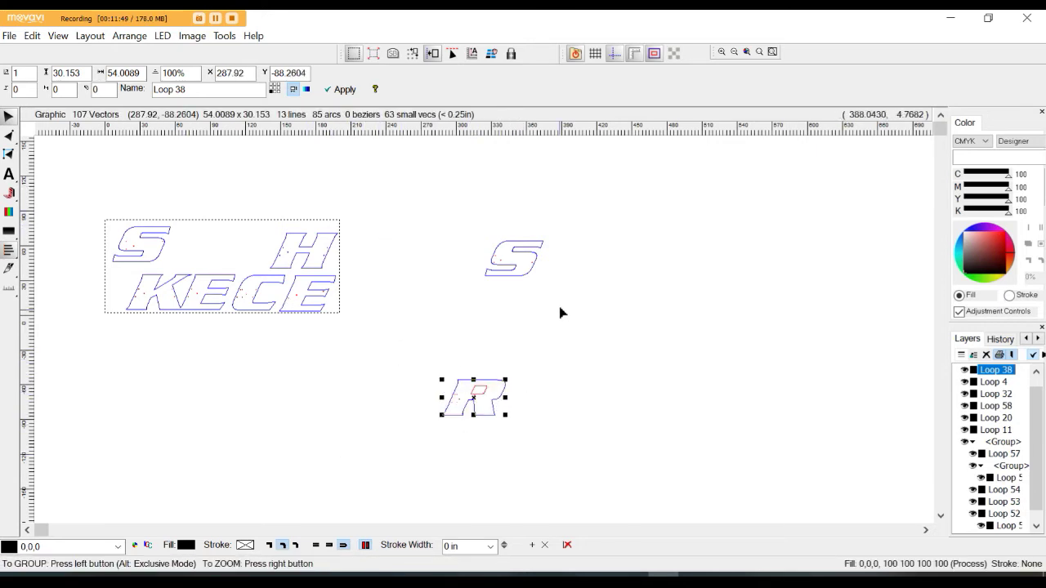
click(561, 310)
Place the R and the last S in the upper row between the first S and the H, inside the work area.
drag(472, 380, 131, 200)
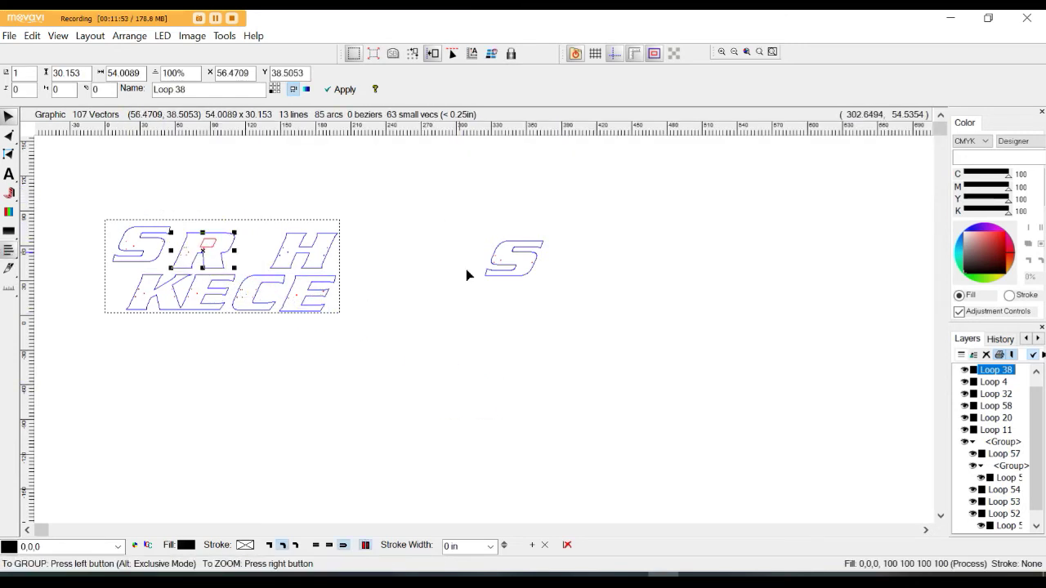
drag(507, 279, 216, 245)
scroll(217, 245, up, 2)
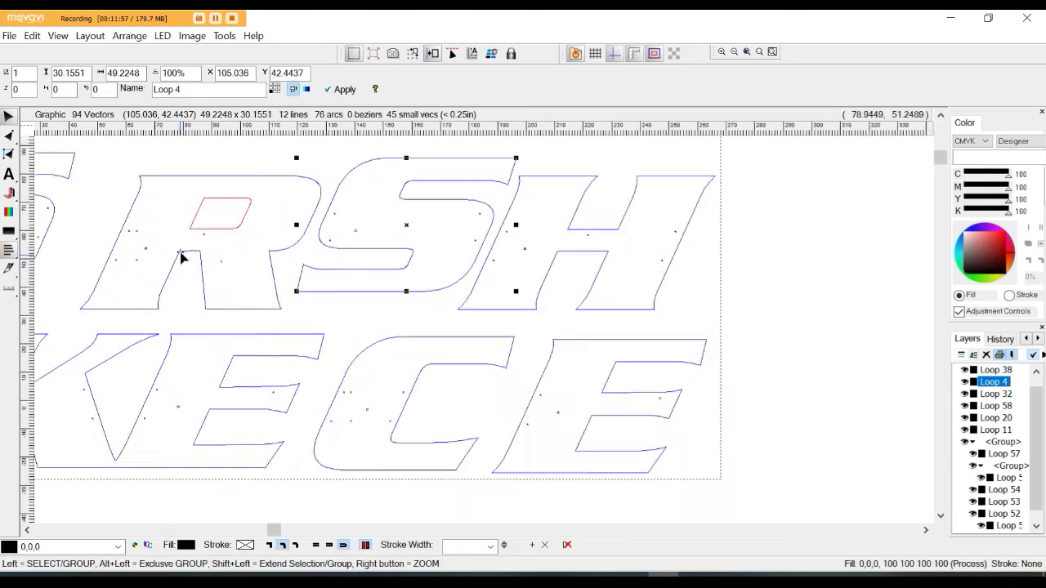
drag(210, 157, 297, 175)
drag(483, 187, 458, 205)
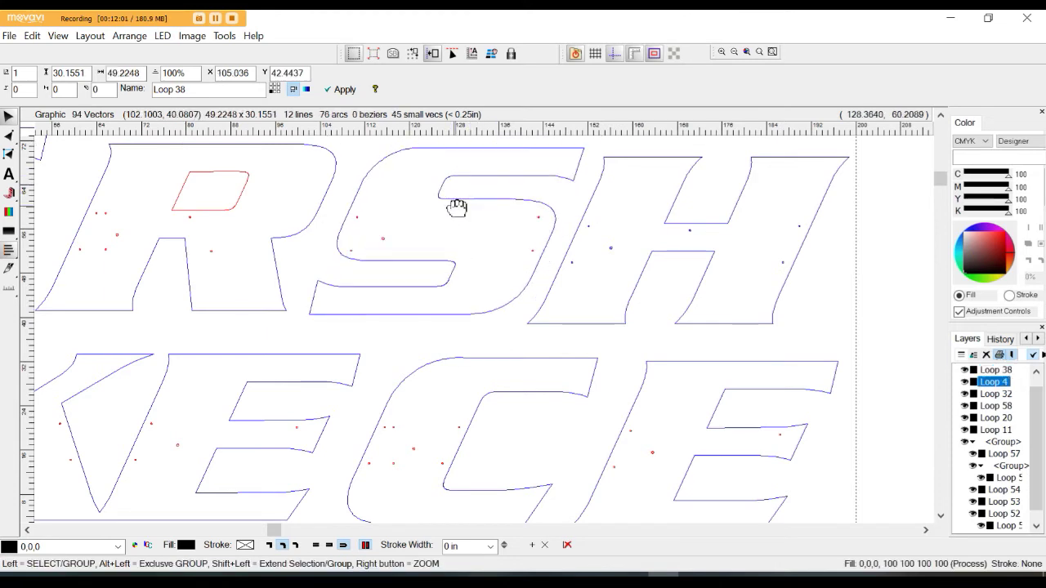
scroll(588, 277, down, 2)
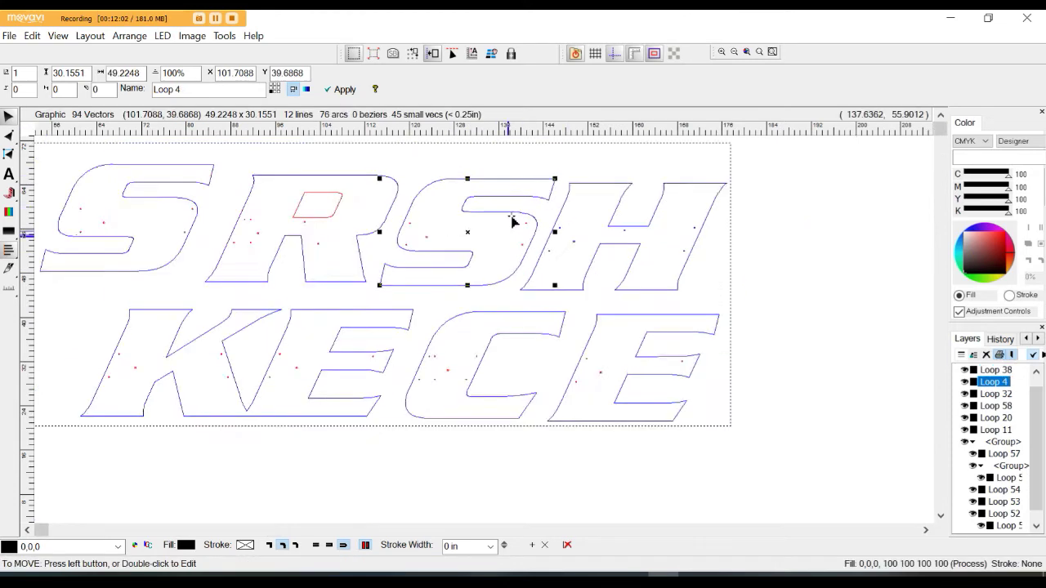
Group all the letters and export the selection to the JOBS folder as the DXF file Sheckers Router File.dxf.
click(124, 497)
scroll(274, 309, down, 1)
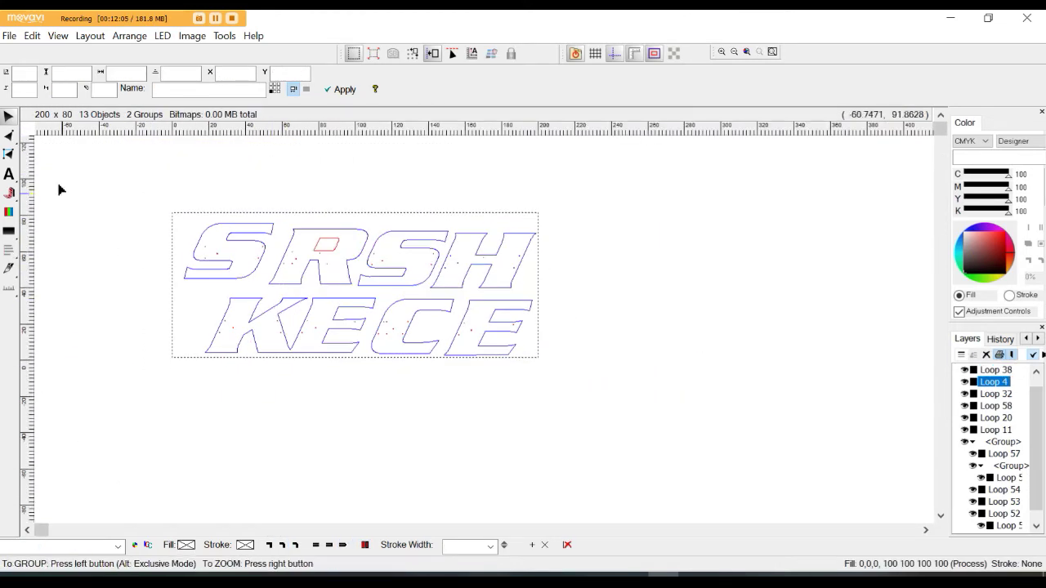
drag(97, 170, 637, 422)
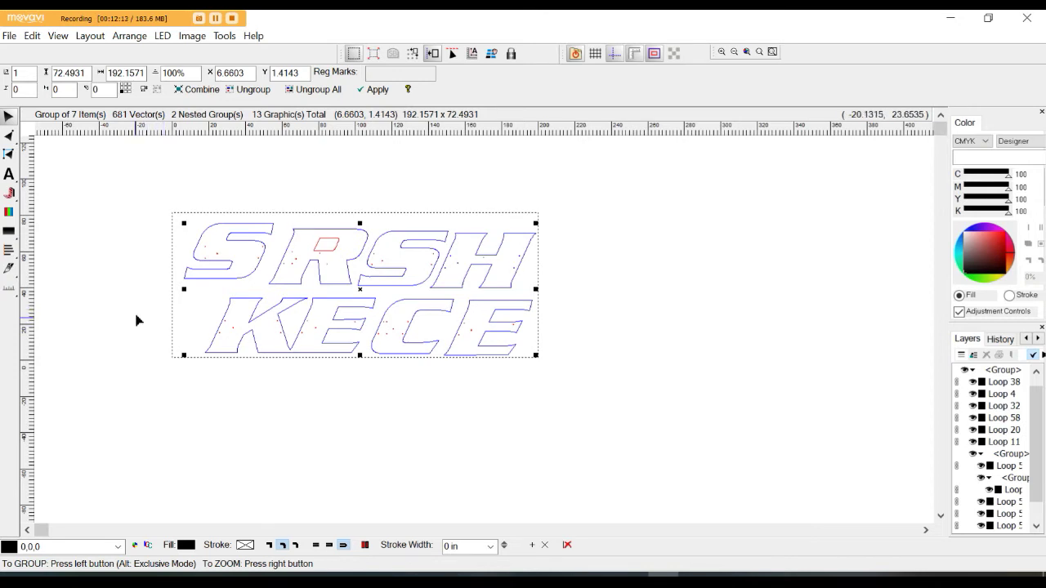
click(10, 36)
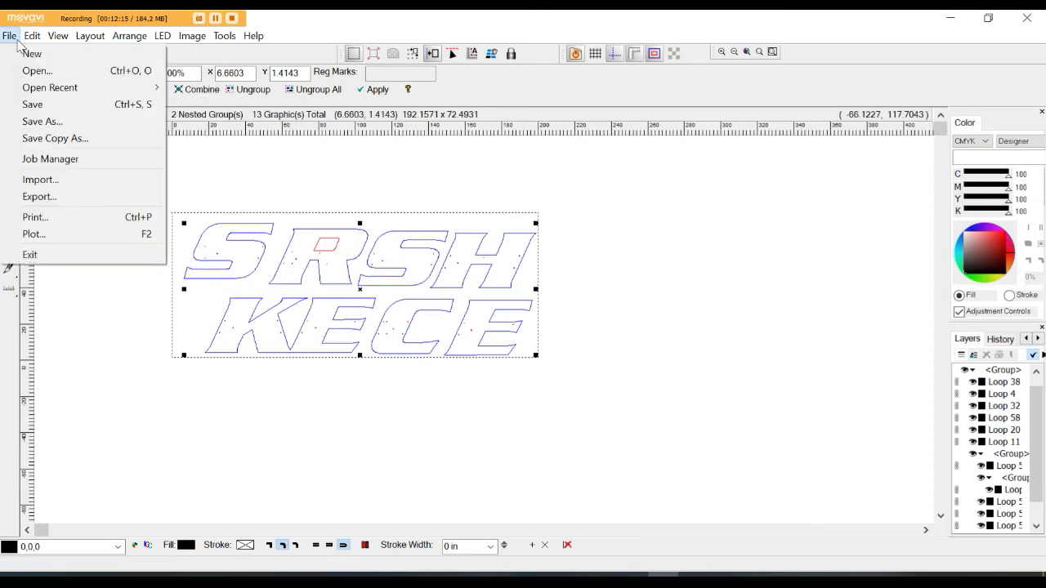
click(45, 202)
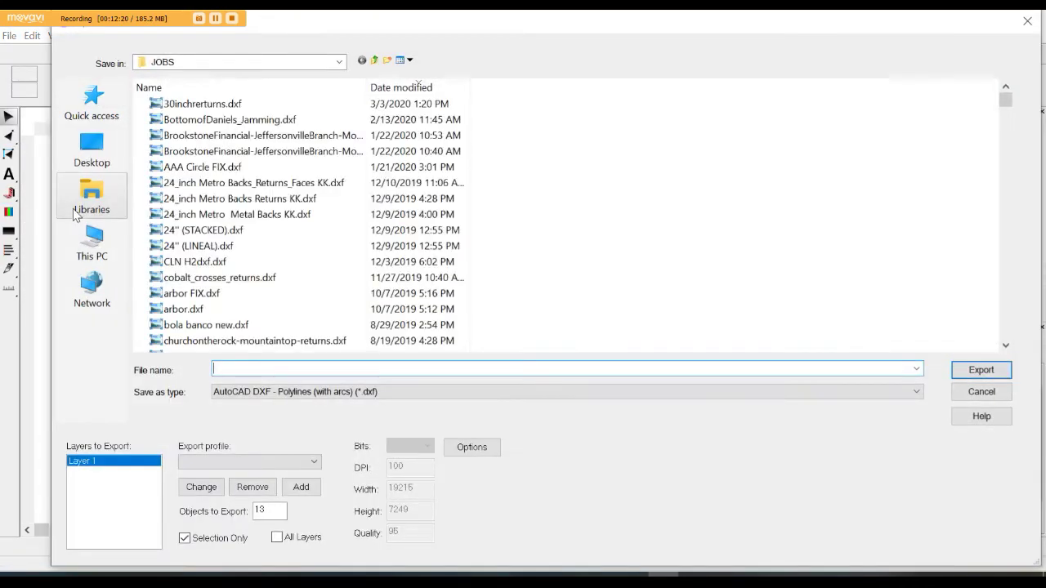
click(245, 103)
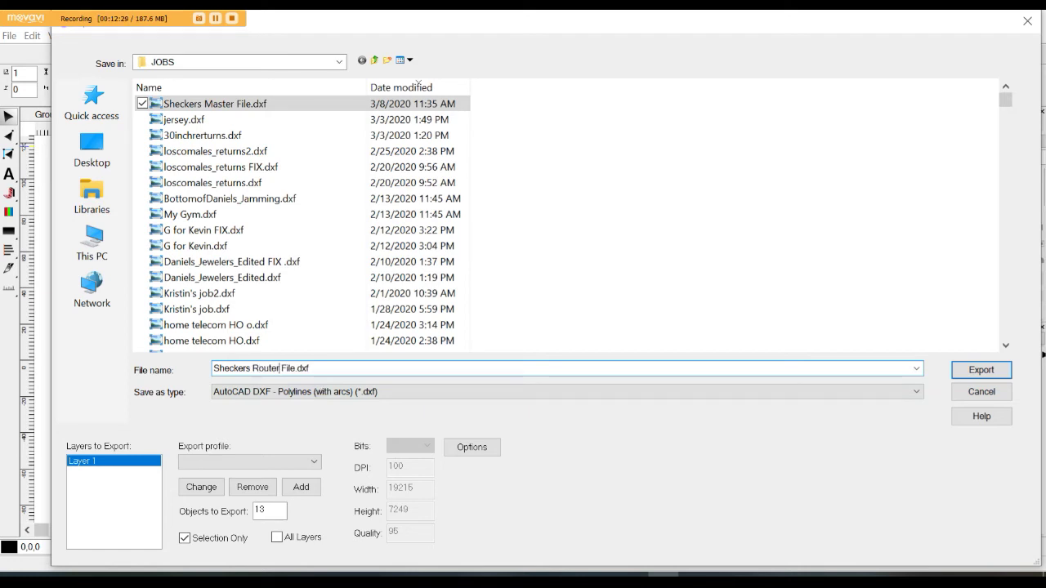
click(980, 370)
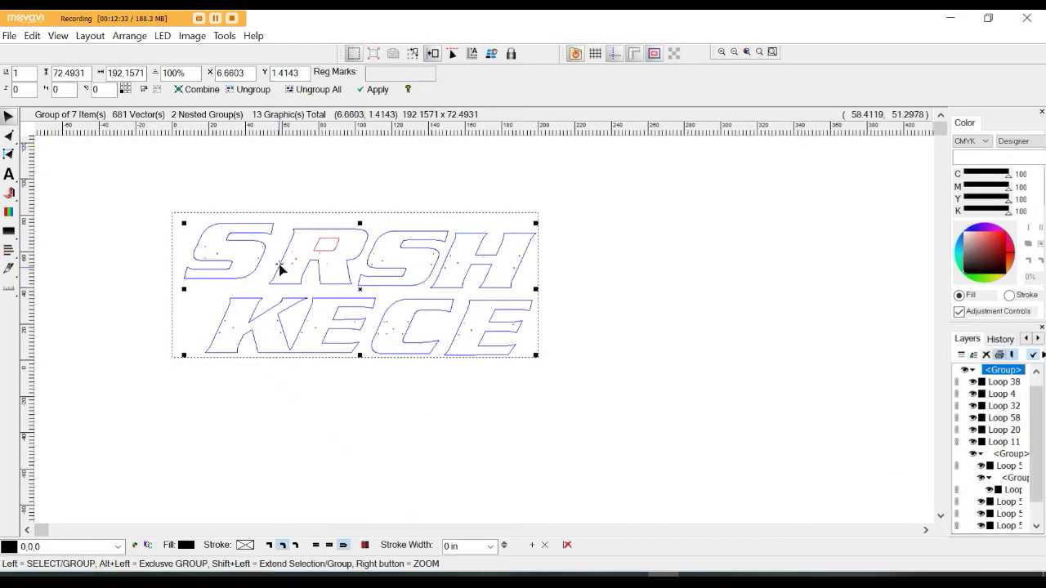
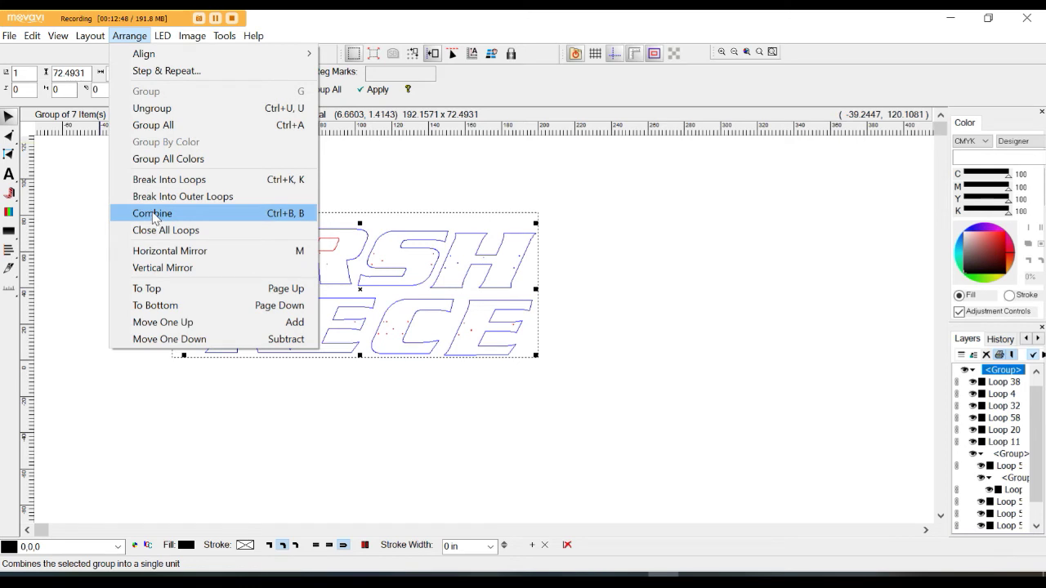
Ungroup the letters and move the first S and the R up, away from the other letters.
click(166, 179)
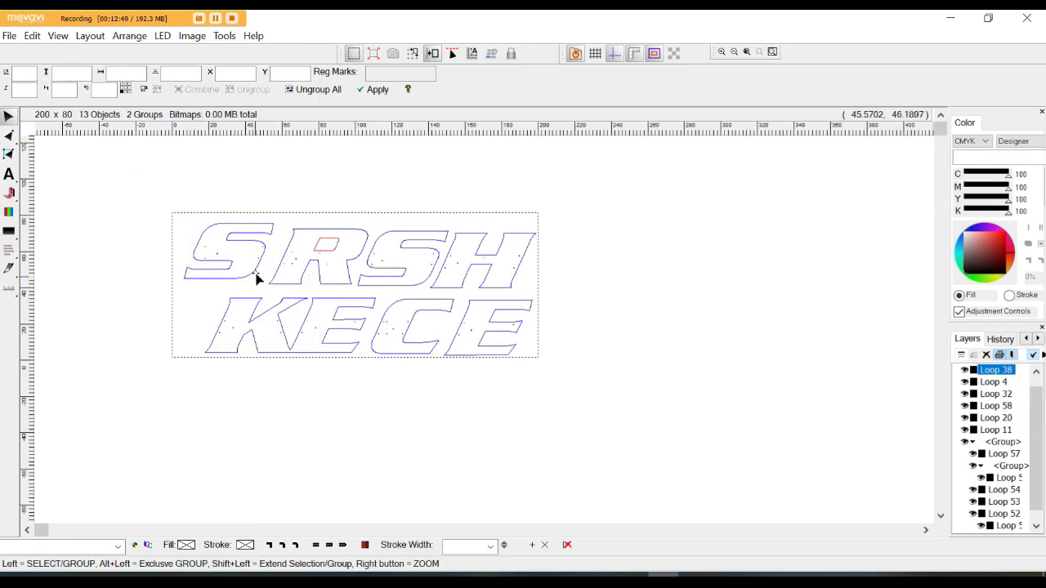
drag(265, 254, 206, 196)
click(310, 236)
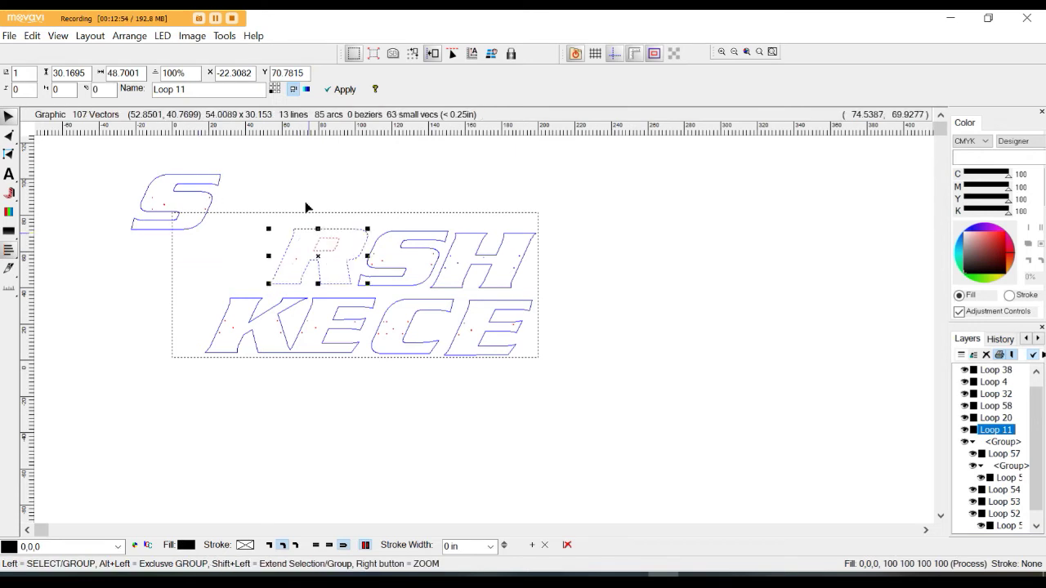
drag(309, 236, 307, 173)
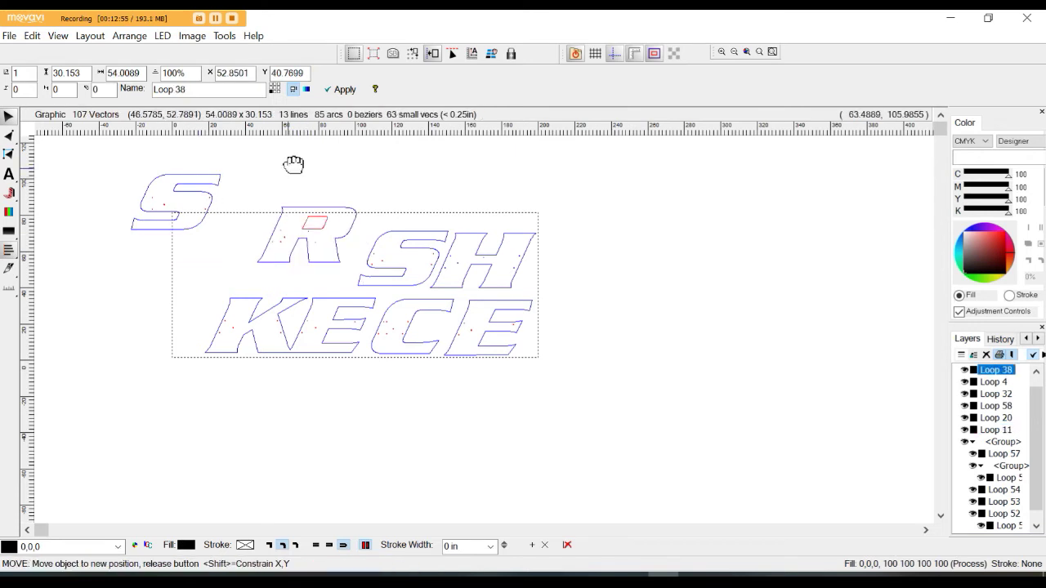
Break the first S into its component loops.
click(167, 175)
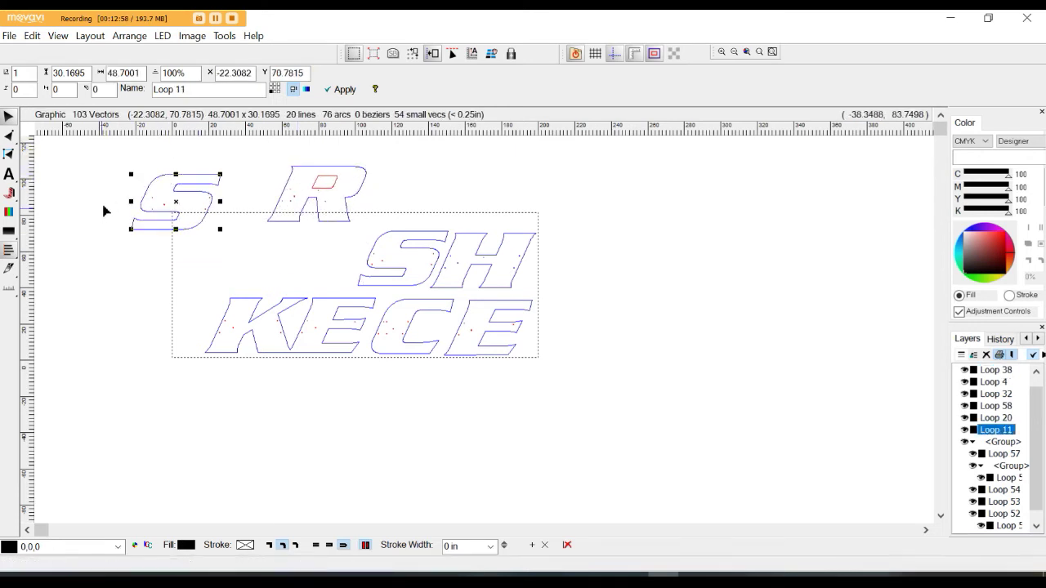
click(130, 36)
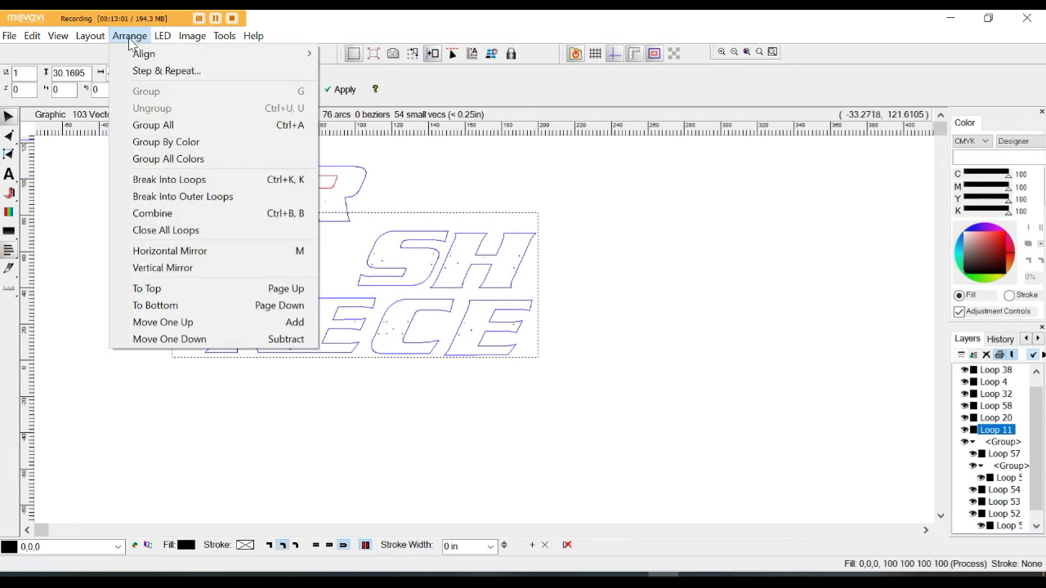
click(153, 180)
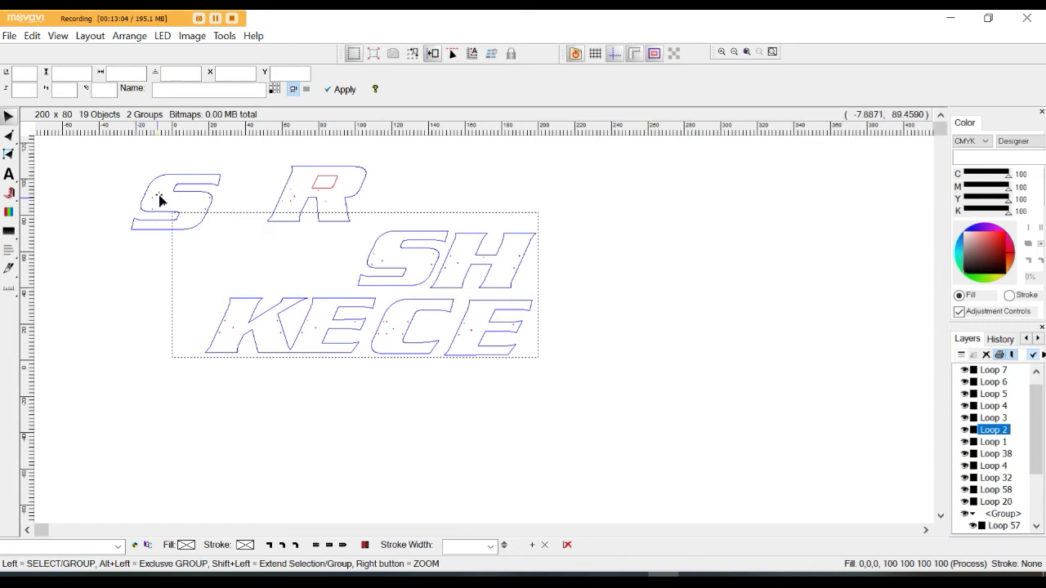
Move the first S's outline down clear of its small holes, then group and delete the holes.
right_click(160, 200)
scroll(186, 261, down, 1)
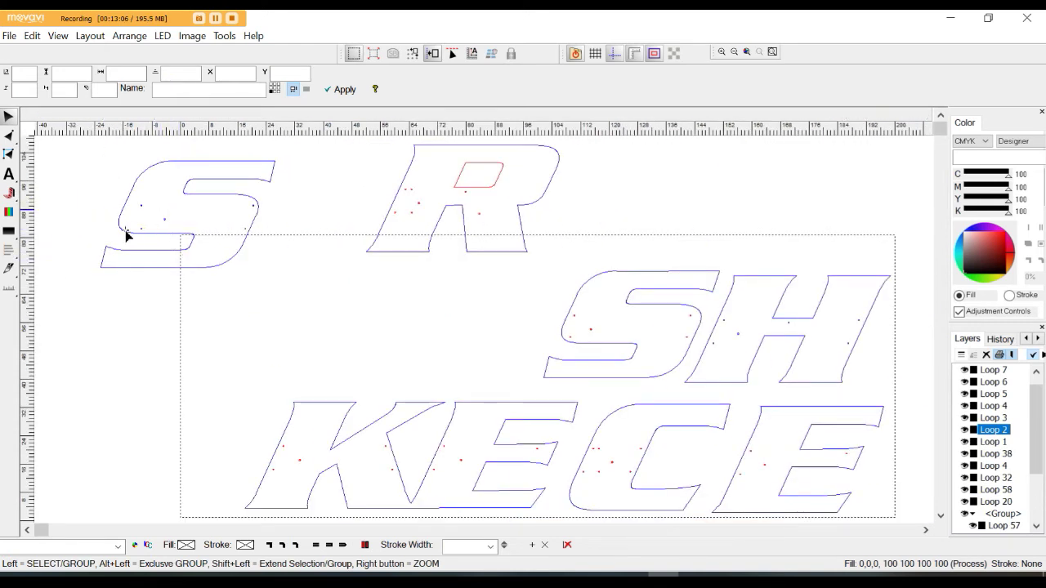
drag(152, 173, 116, 326)
drag(102, 190, 283, 268)
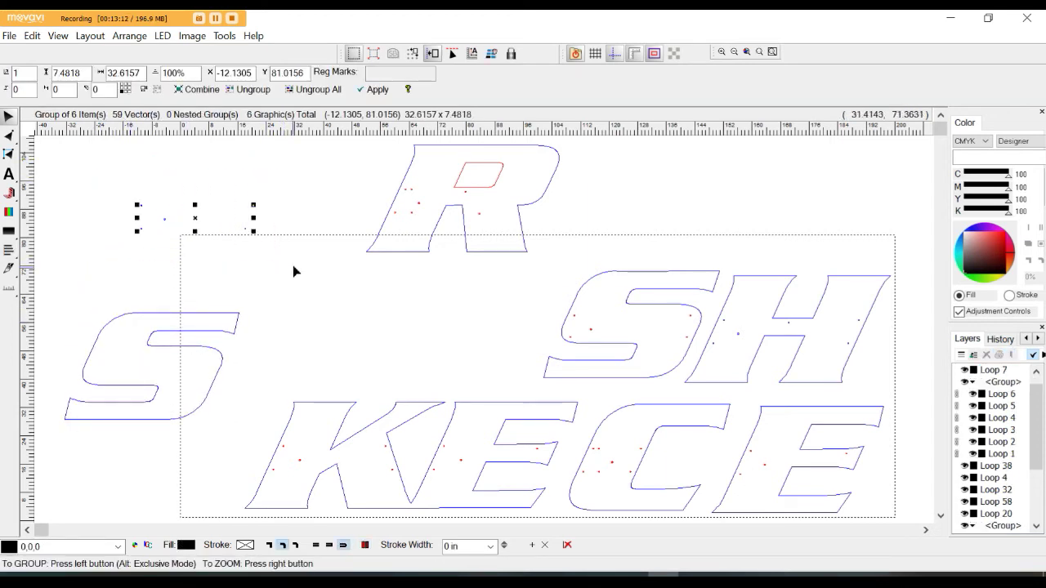
Break the R into loops, then group and delete its small holes, keeping the outline and inner counter.
click(474, 251)
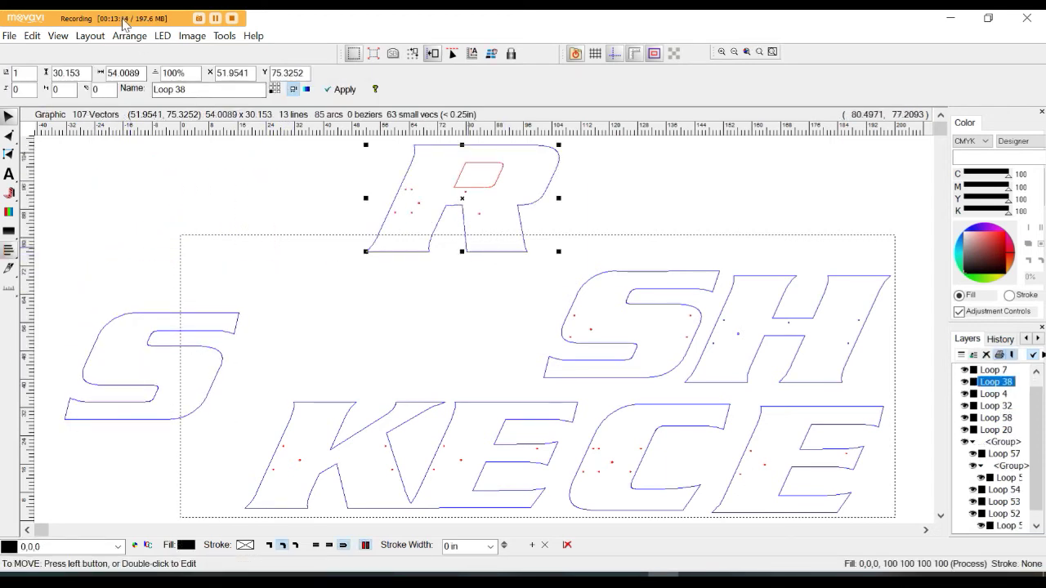
click(130, 36)
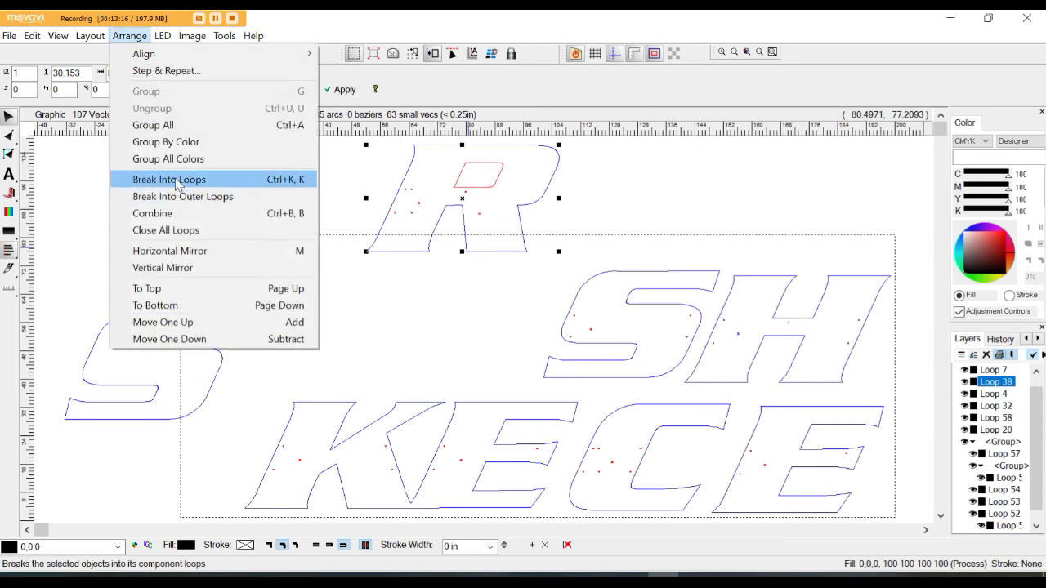
click(171, 179)
drag(339, 176, 494, 246)
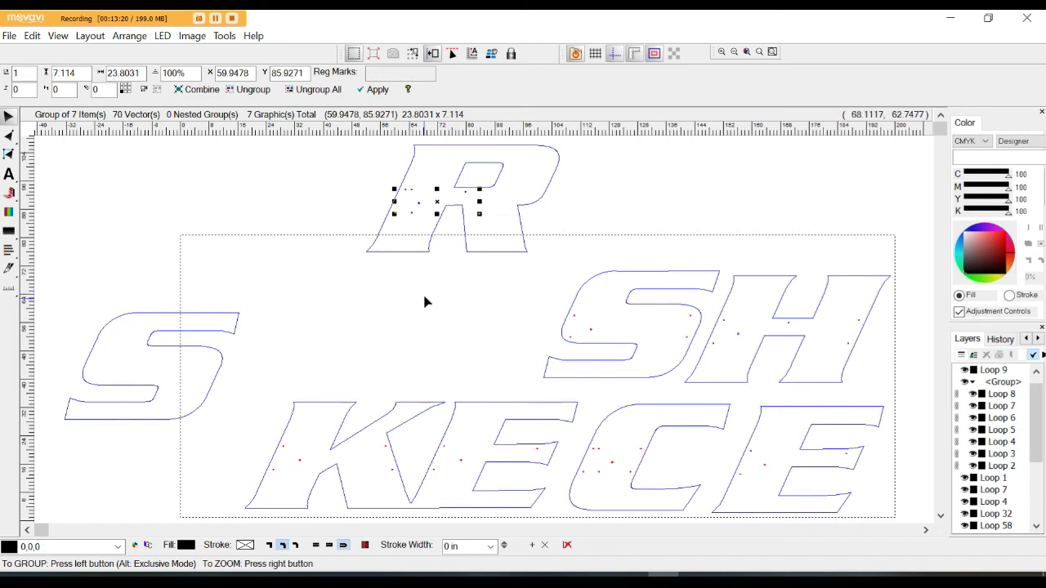
Break the last S into loops, then group and delete its small holes.
click(612, 276)
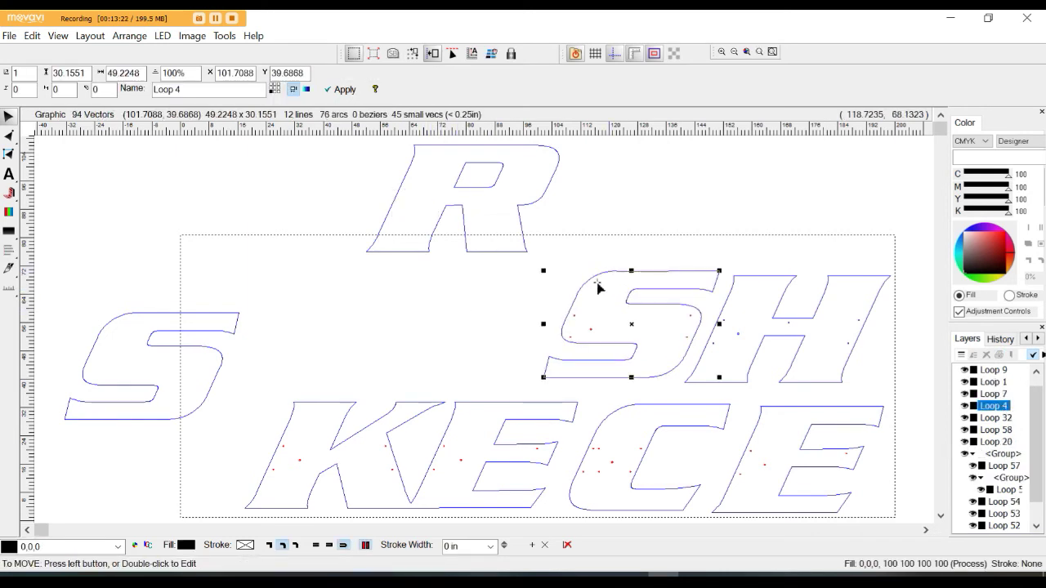
click(129, 36)
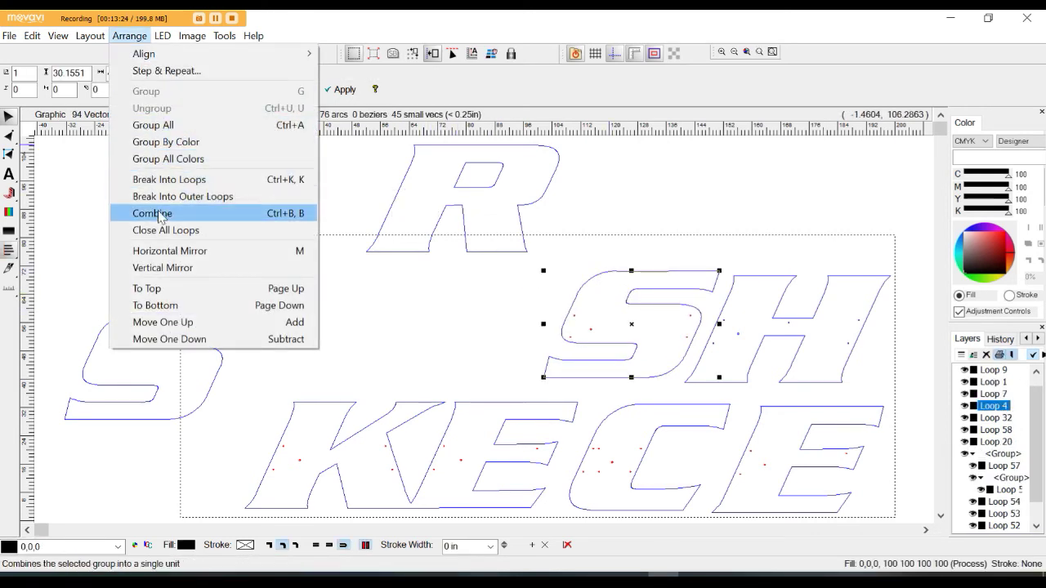
click(157, 179)
key(g)
drag(524, 296, 668, 367)
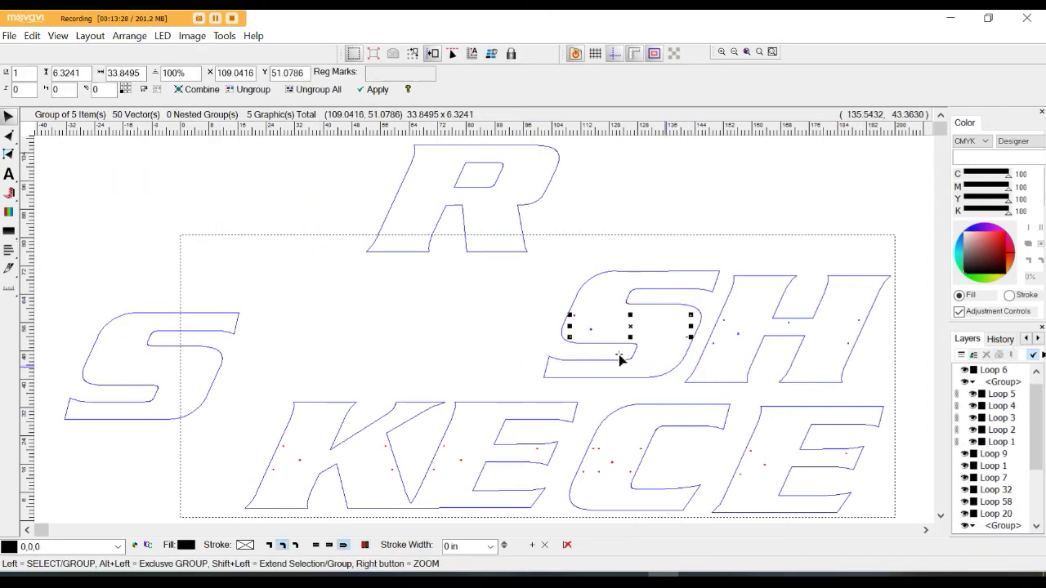
click(139, 41)
mouse_move(163, 36)
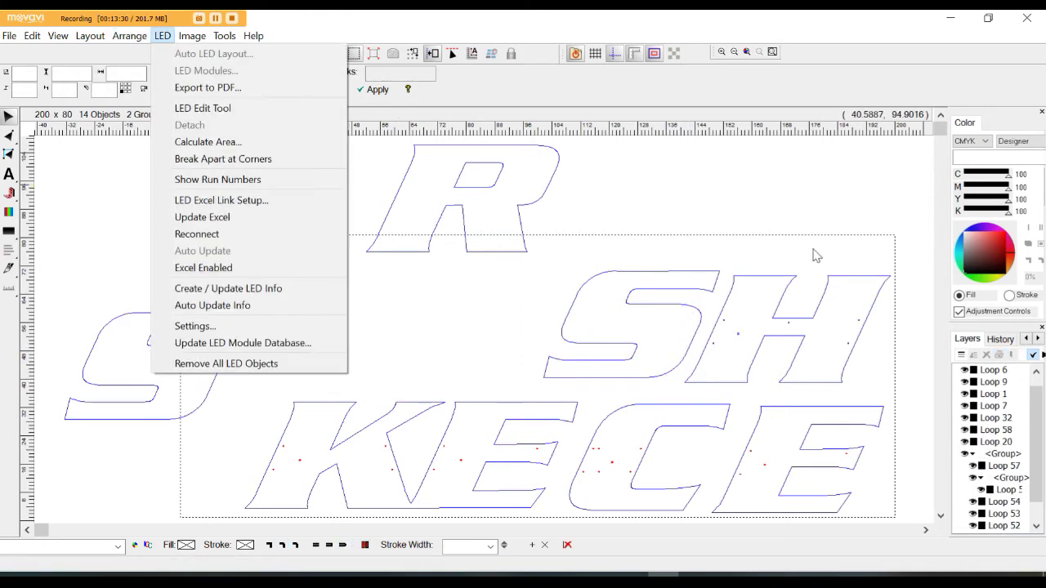
Break the H into its component loops, then group and delete its small holes, keeping only the outline.
click(791, 280)
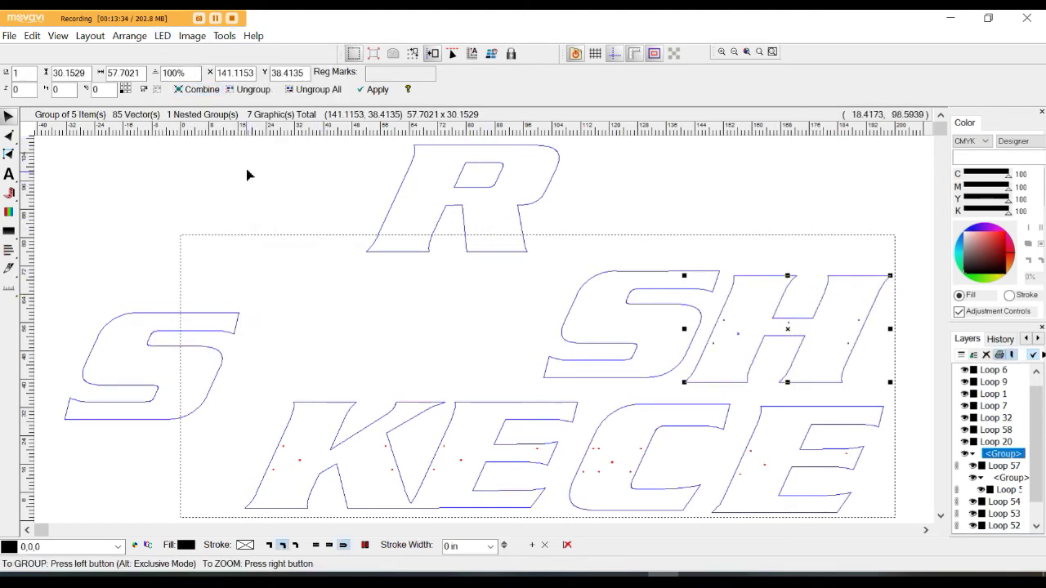
scroll(515, 285, down, 1)
scroll(747, 332, up, 3)
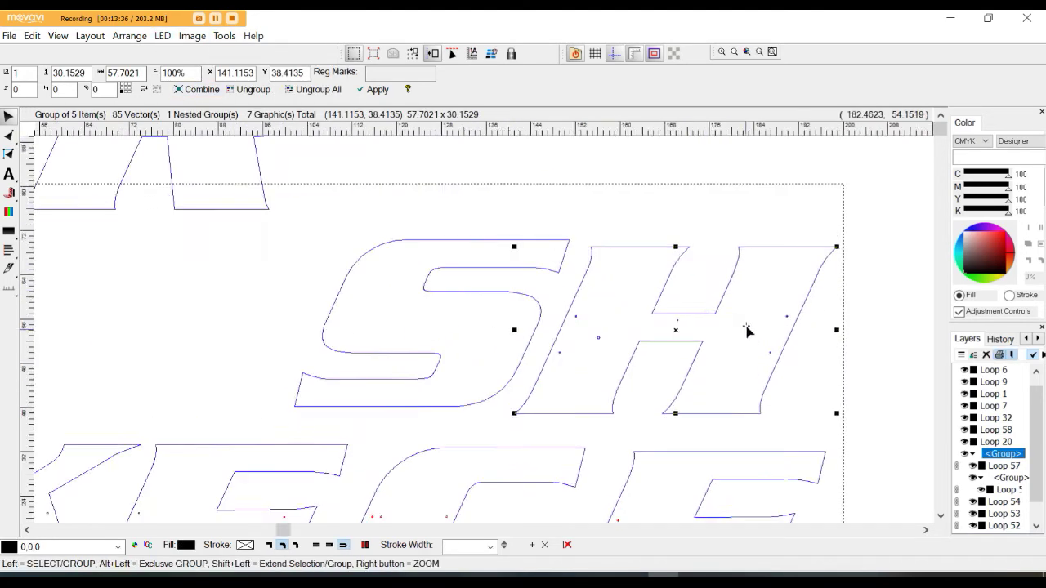
click(899, 283)
drag(899, 283, 451, 396)
click(604, 231)
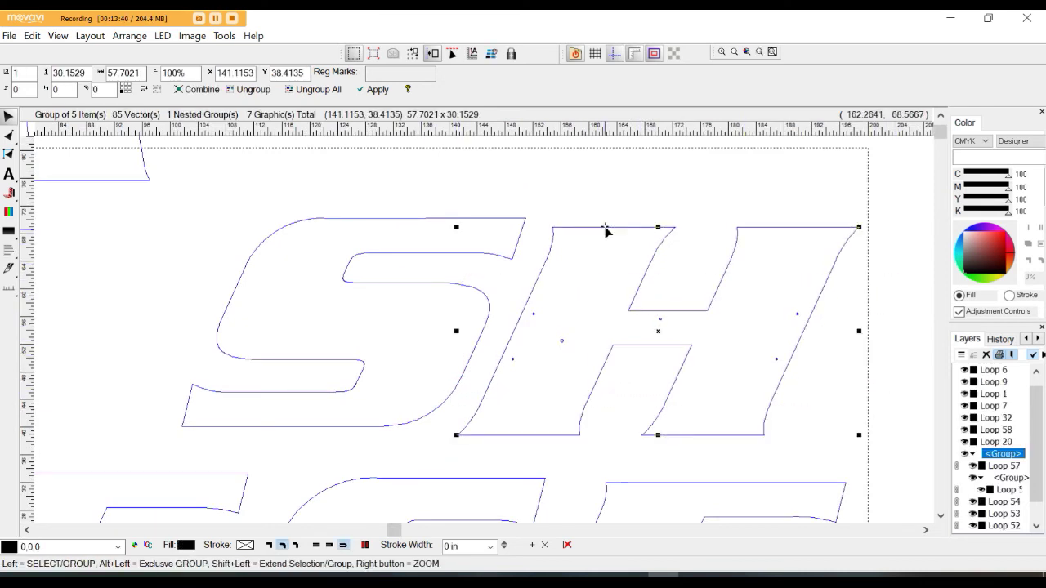
click(129, 36)
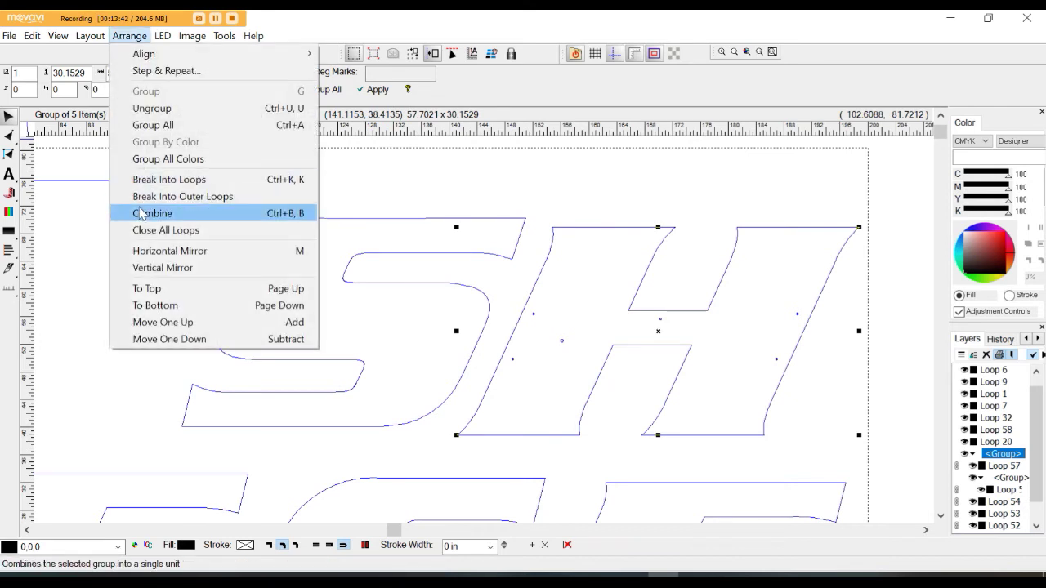
click(157, 179)
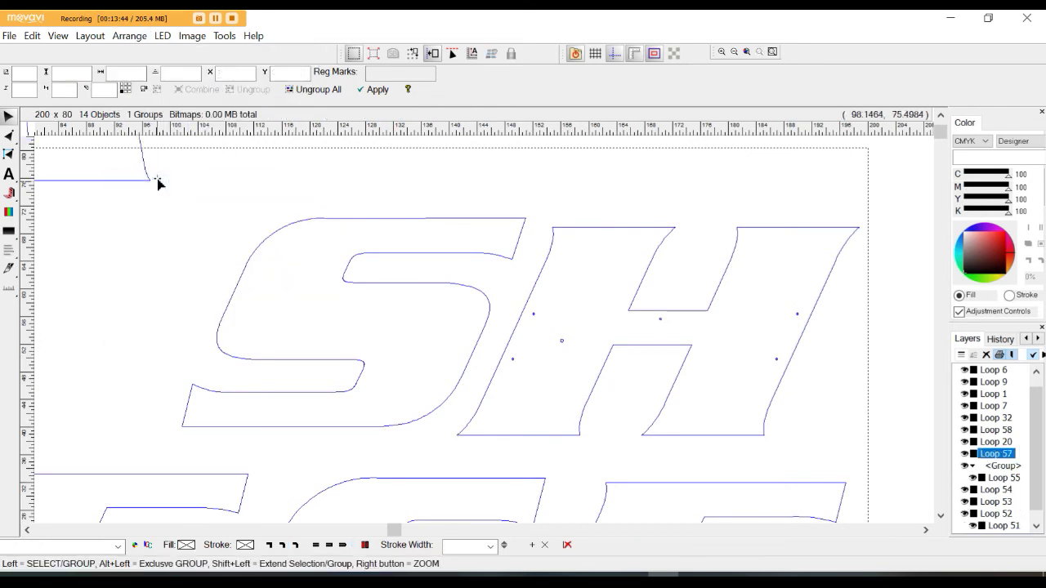
drag(591, 397, 474, 390)
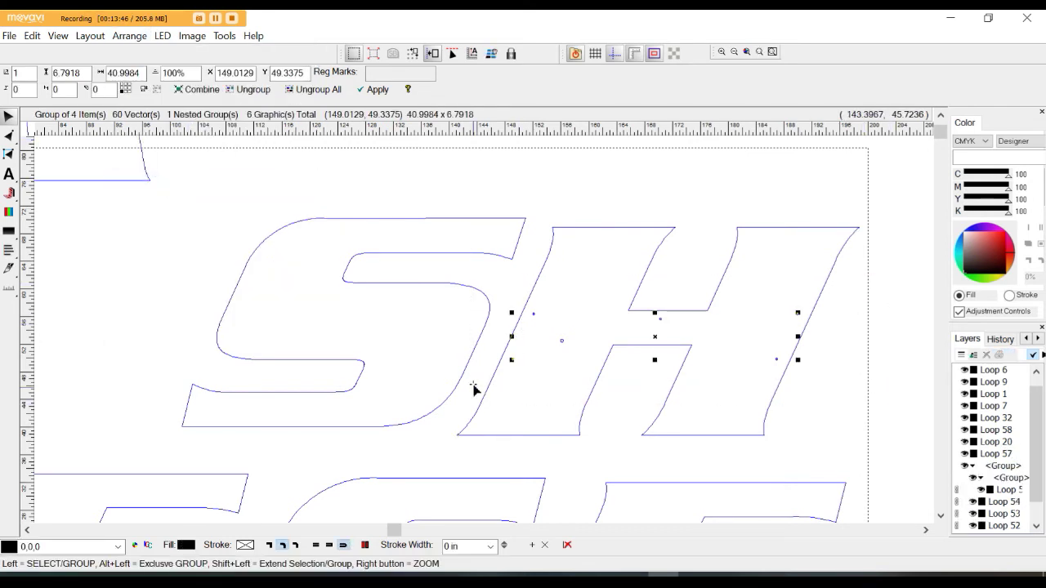
click(505, 331)
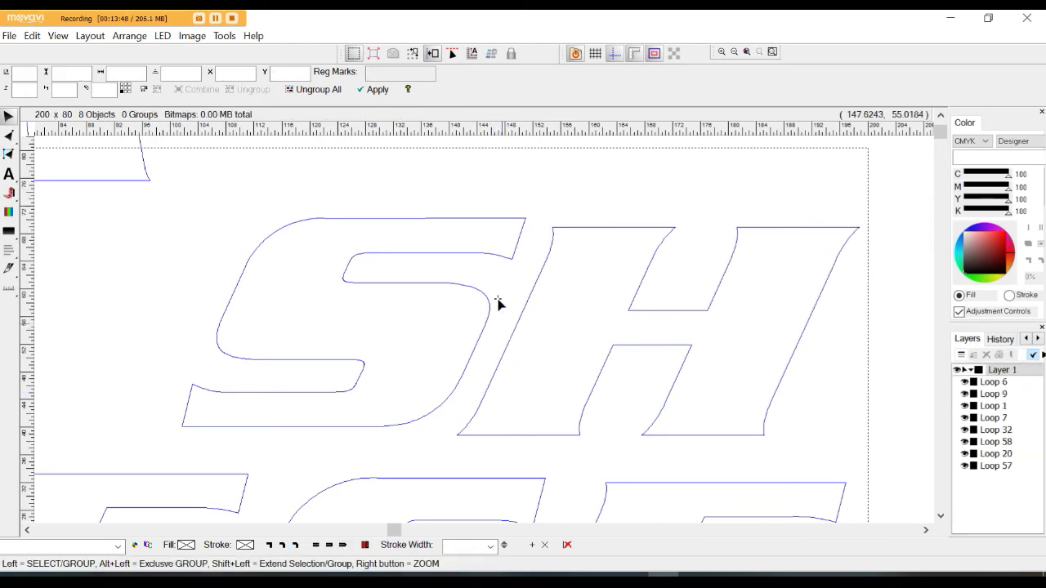
Break the E at the right end of the lower row into loops, then group and delete its small holes.
scroll(507, 278, down, 3)
scroll(609, 413, up, 1)
click(614, 394)
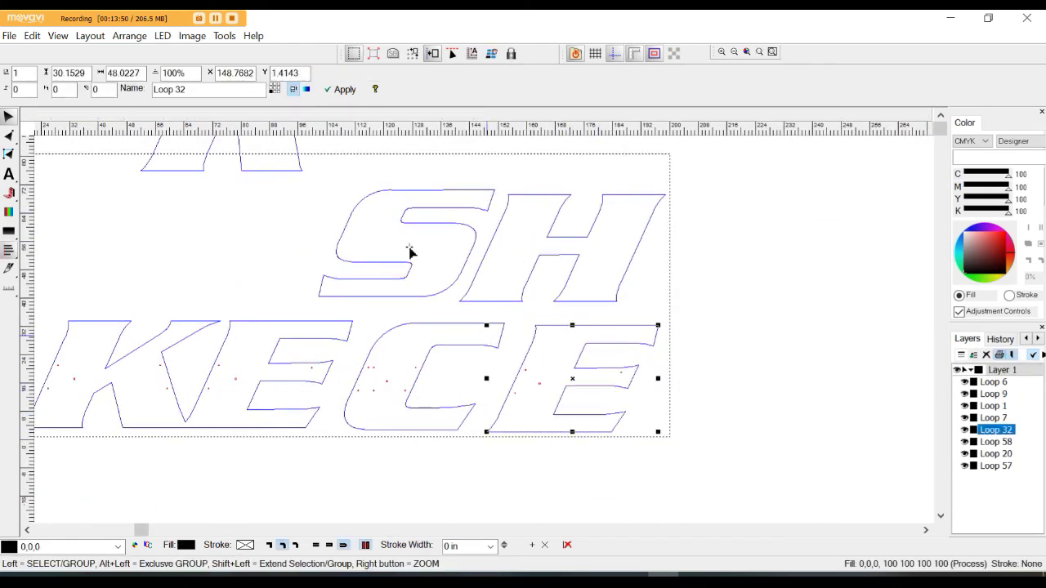
click(129, 35)
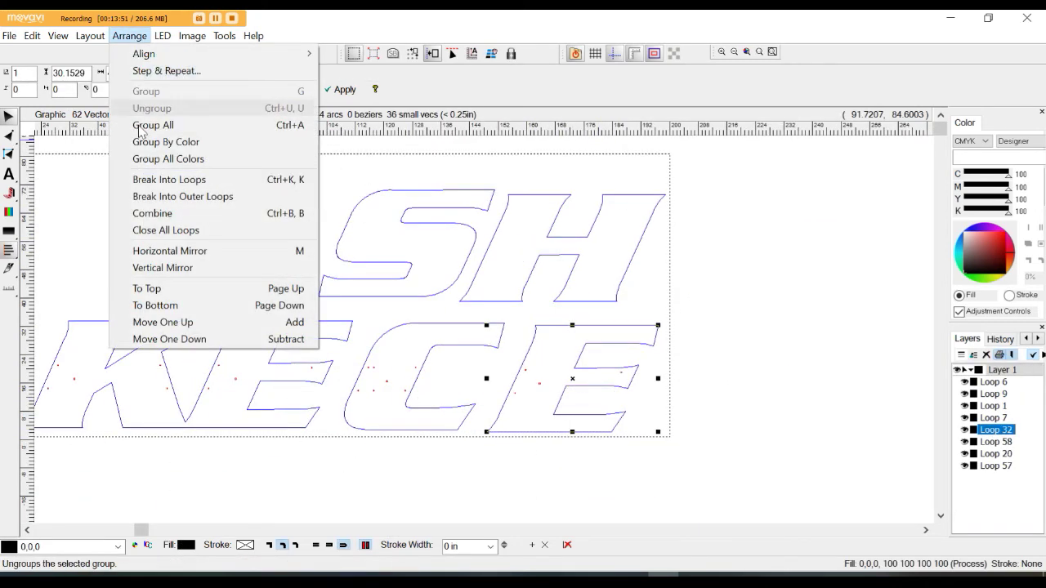
click(174, 181)
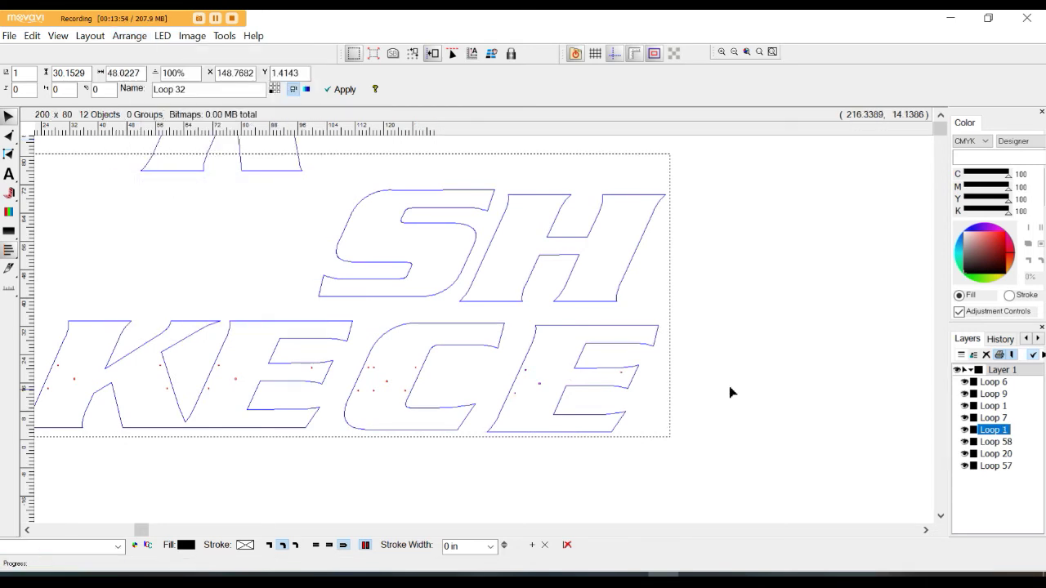
drag(731, 408, 470, 357)
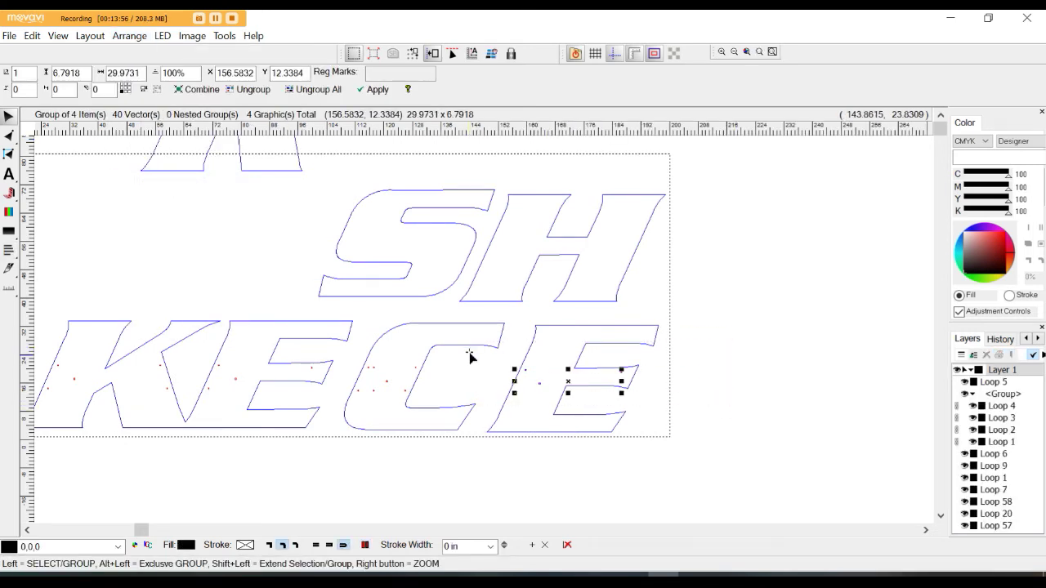
key(Delete)
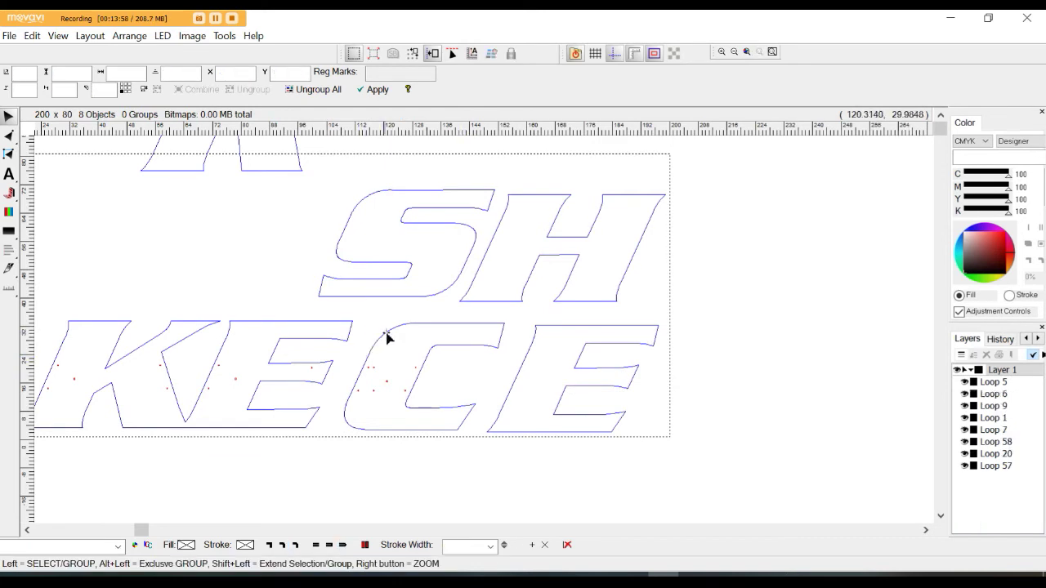
Break the C into loops, then group and delete its small holes.
click(382, 335)
click(129, 36)
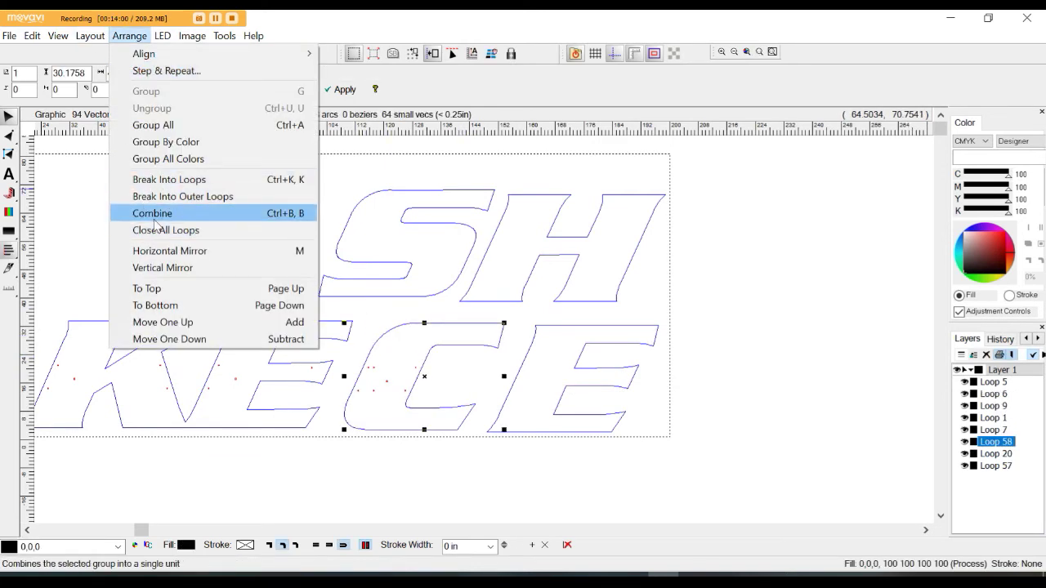
click(172, 180)
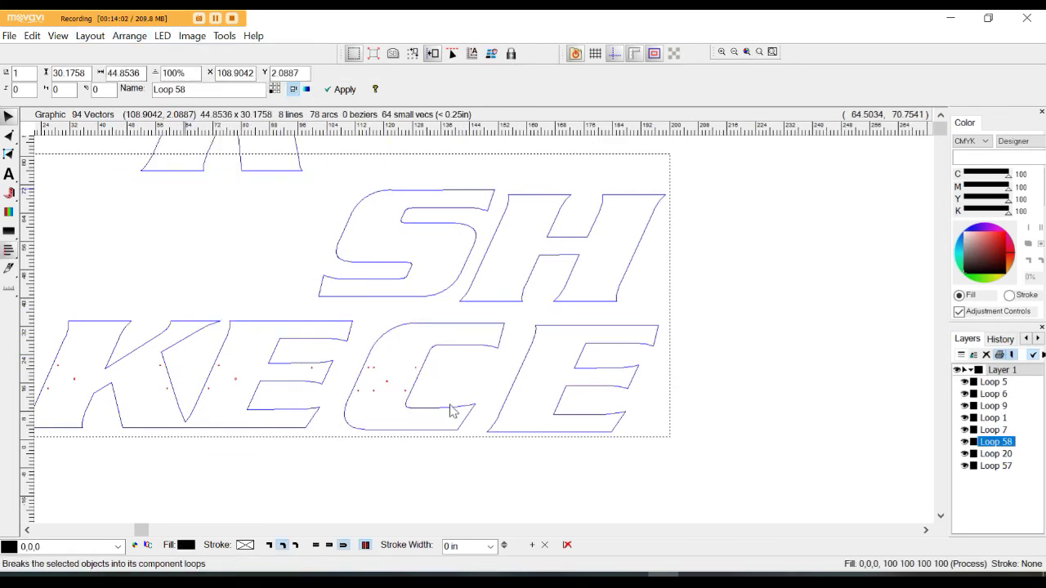
key(g)
drag(449, 498, 330, 332)
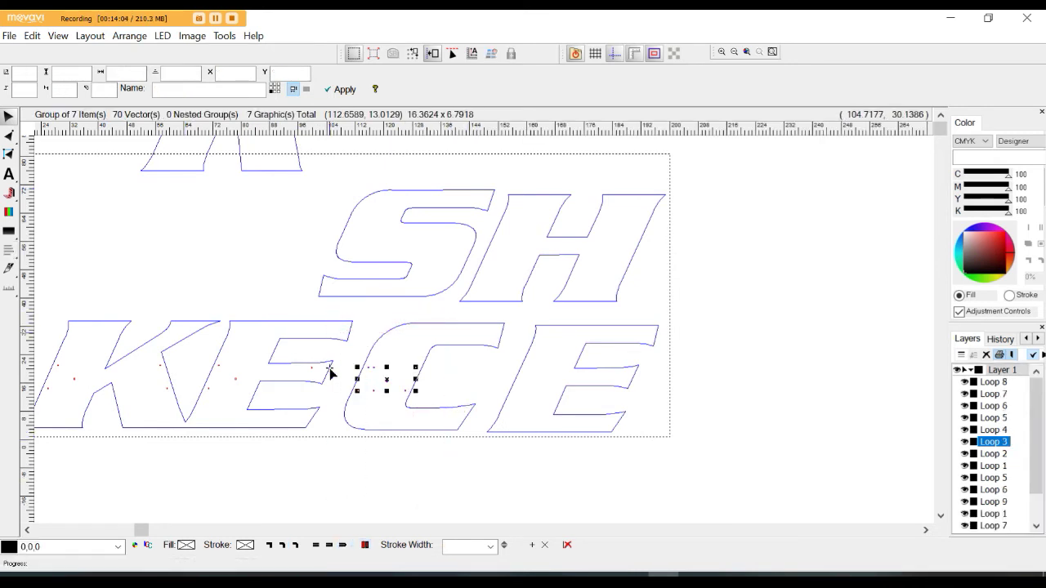
click(284, 339)
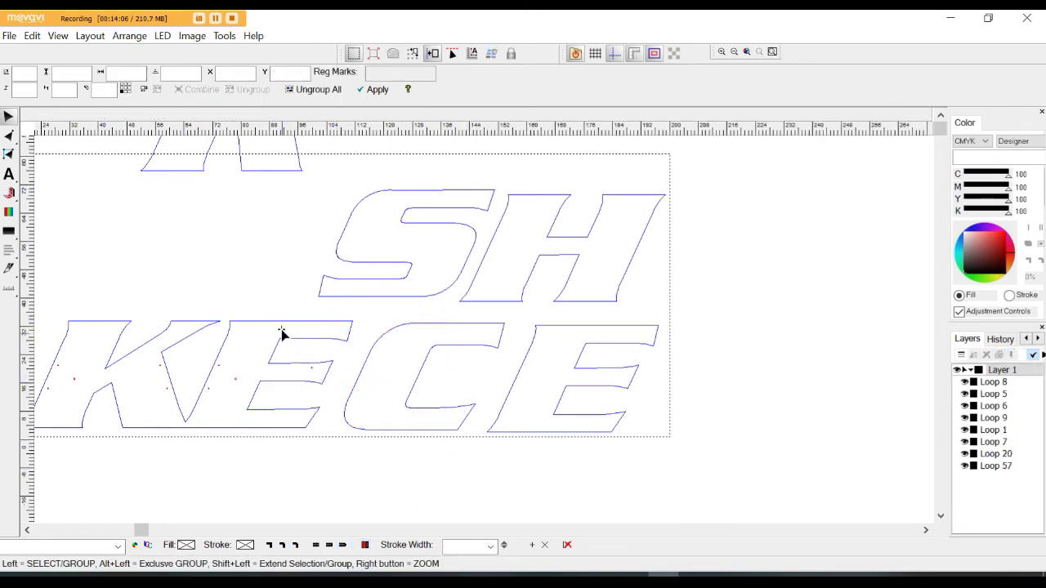
Break the joined K and E shape into loops, then group and delete all of its small holes.
click(284, 327)
scroll(345, 222, down, 1)
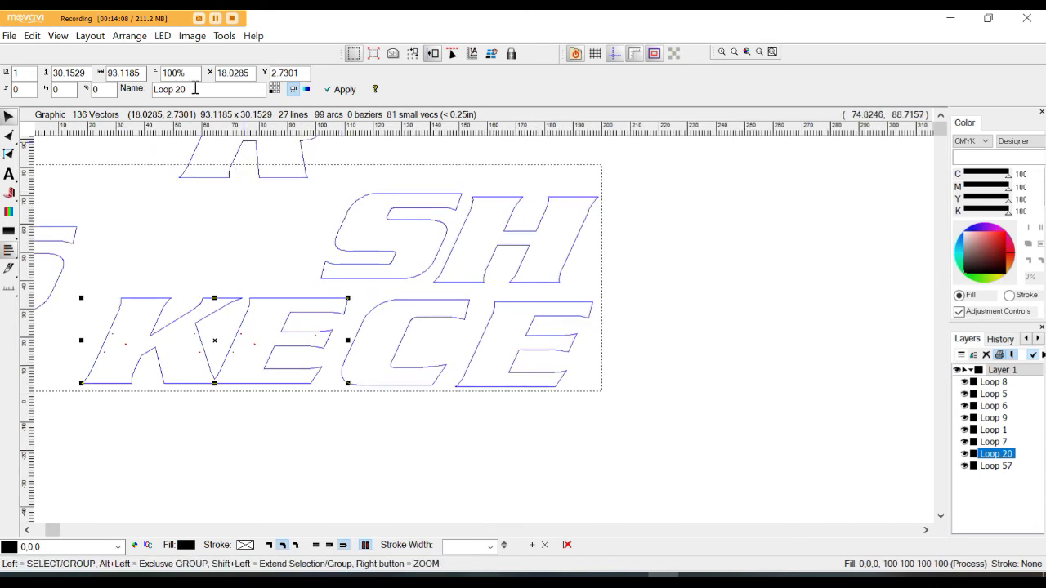
click(137, 37)
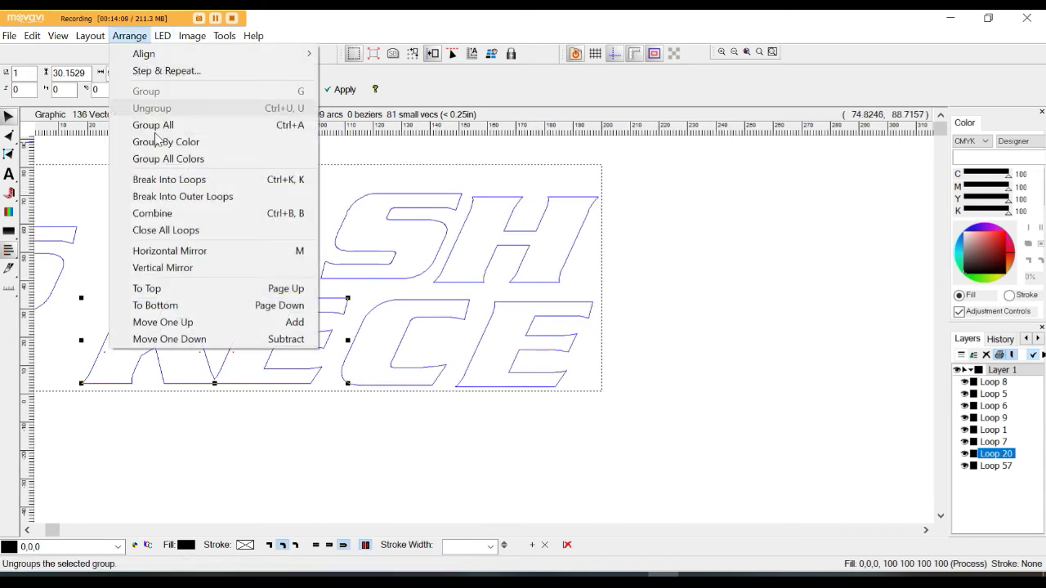
click(193, 180)
key(ctrl+g)
drag(334, 477, 81, 317)
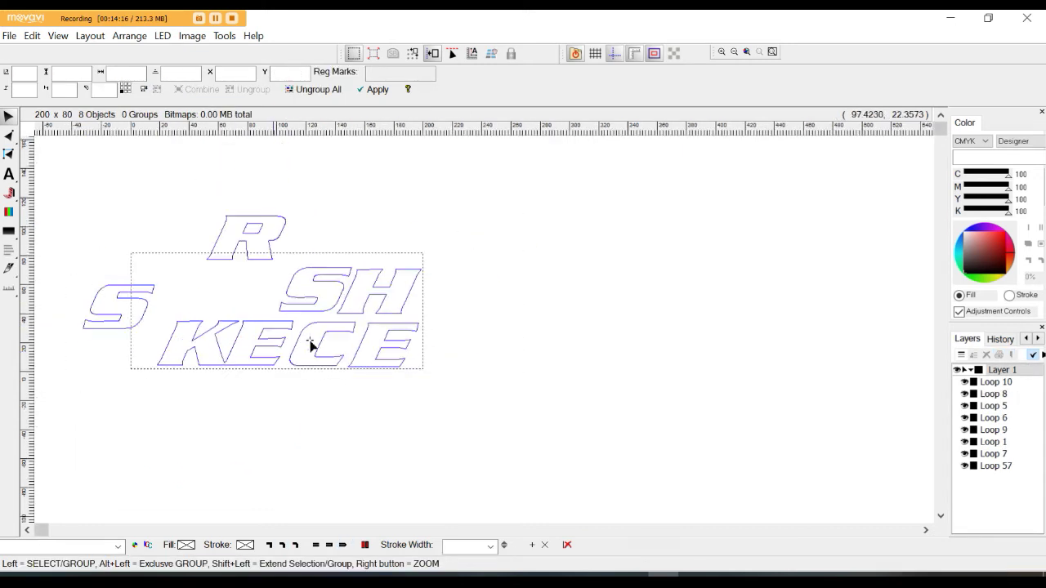
right_click(258, 341)
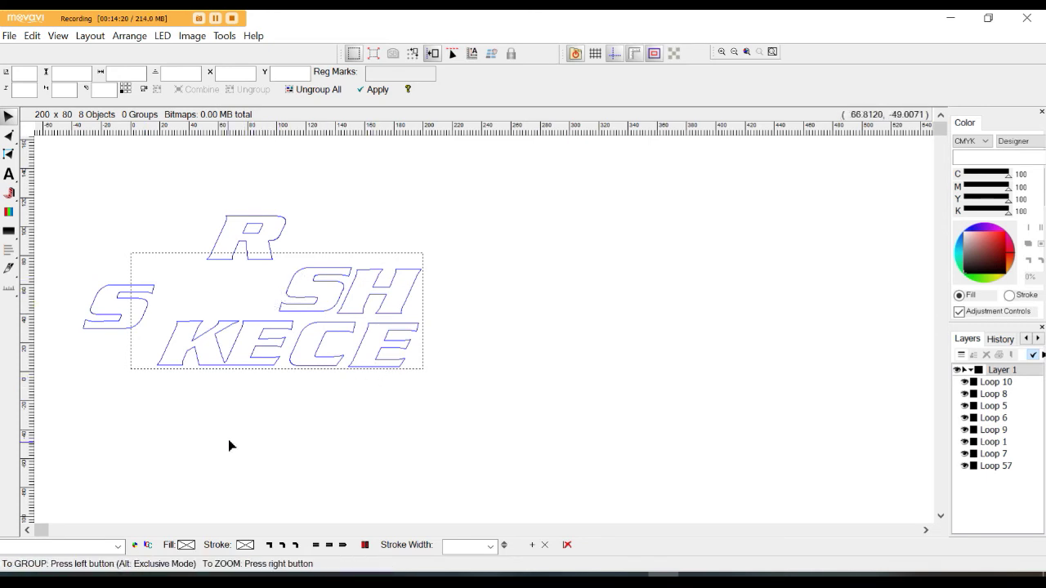
Group the R's outline with its counter and move the stray S and R into the upper row inside the sheet.
drag(44, 271, 173, 358)
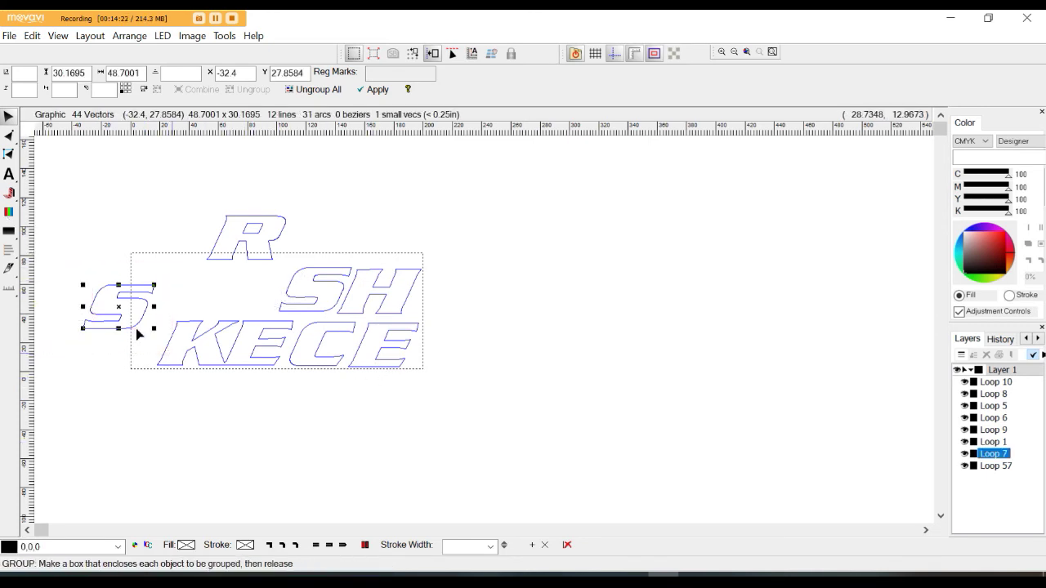
drag(122, 303, 154, 273)
drag(168, 183, 282, 275)
drag(244, 246, 234, 294)
drag(166, 292, 191, 291)
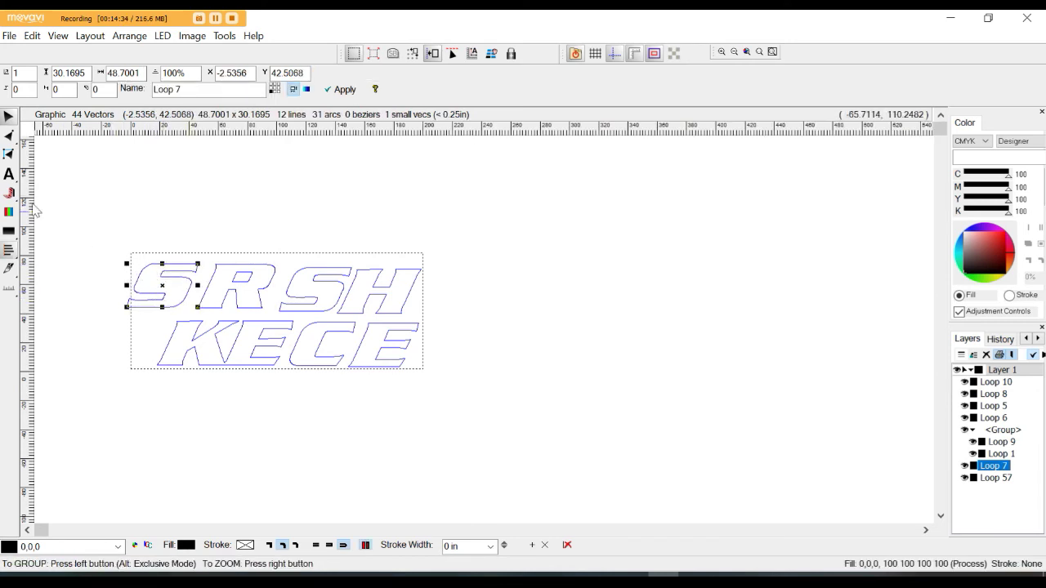
Group all the letters on the sheet and combine them into a single object.
drag(90, 208, 469, 395)
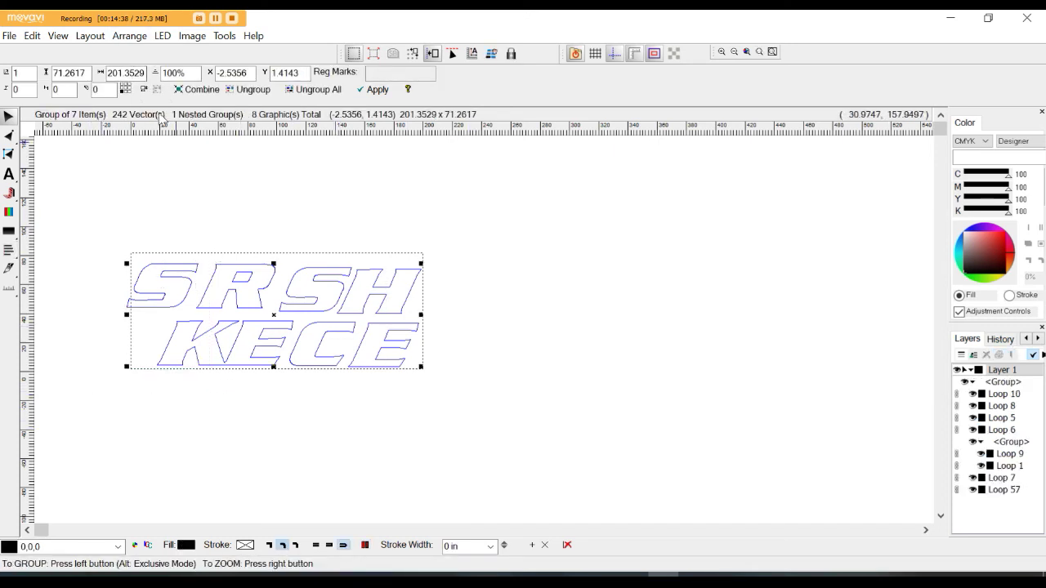
click(129, 36)
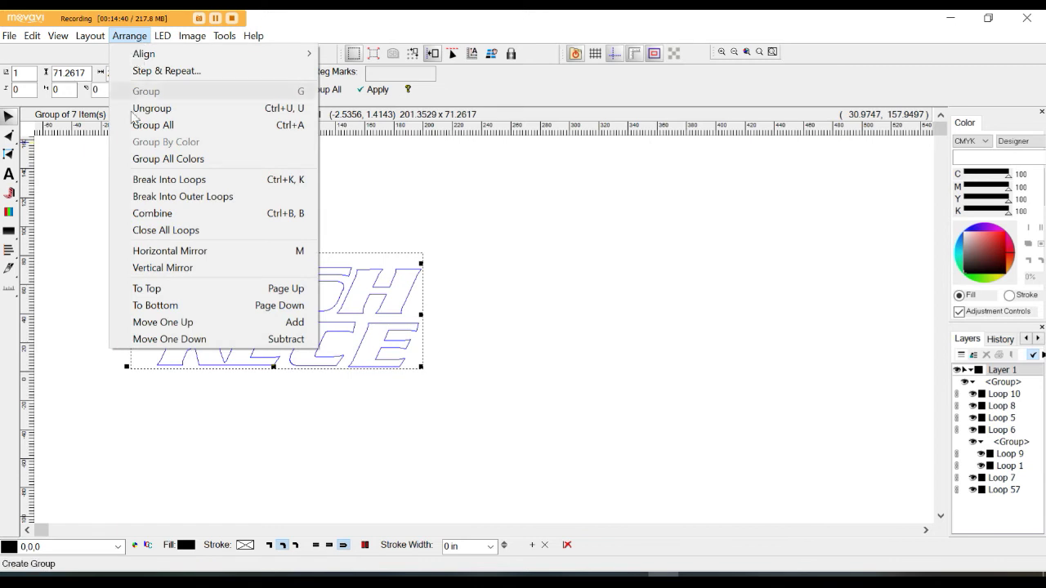
click(200, 214)
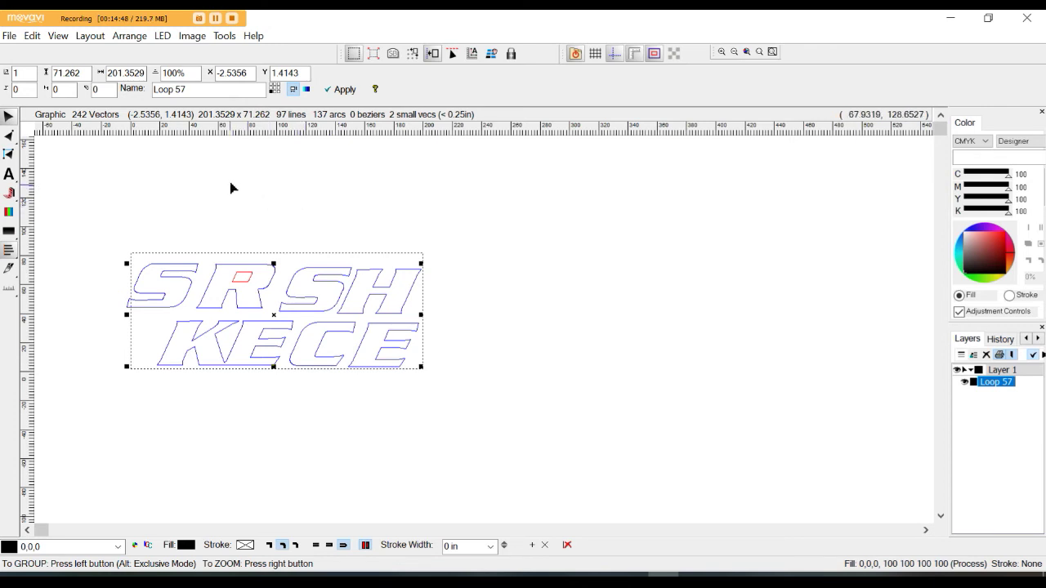
Outline the combined letters with the Inline/Outline tool, using an outline offset of 0.03 in.
click(226, 36)
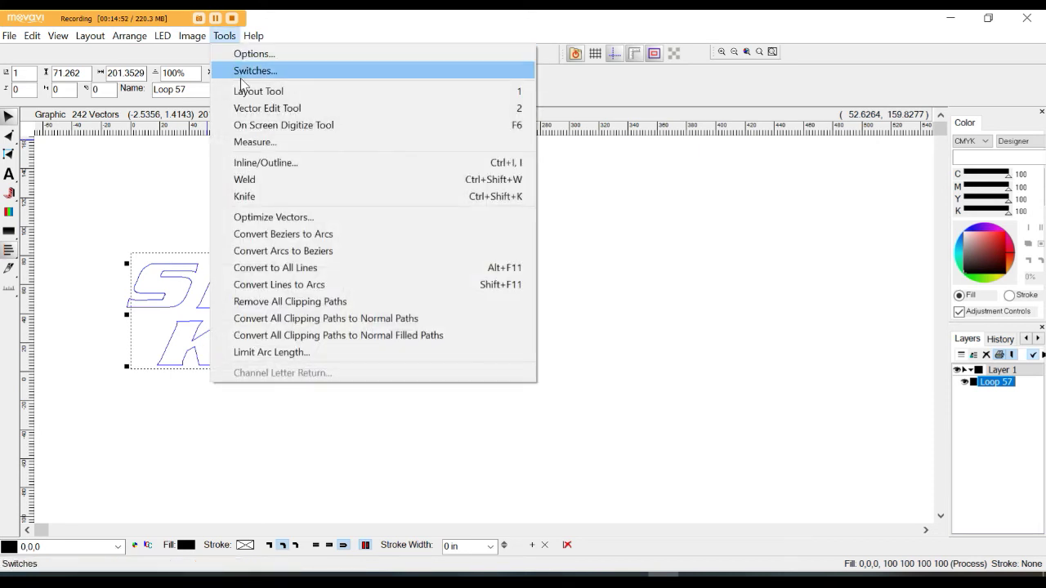
click(266, 163)
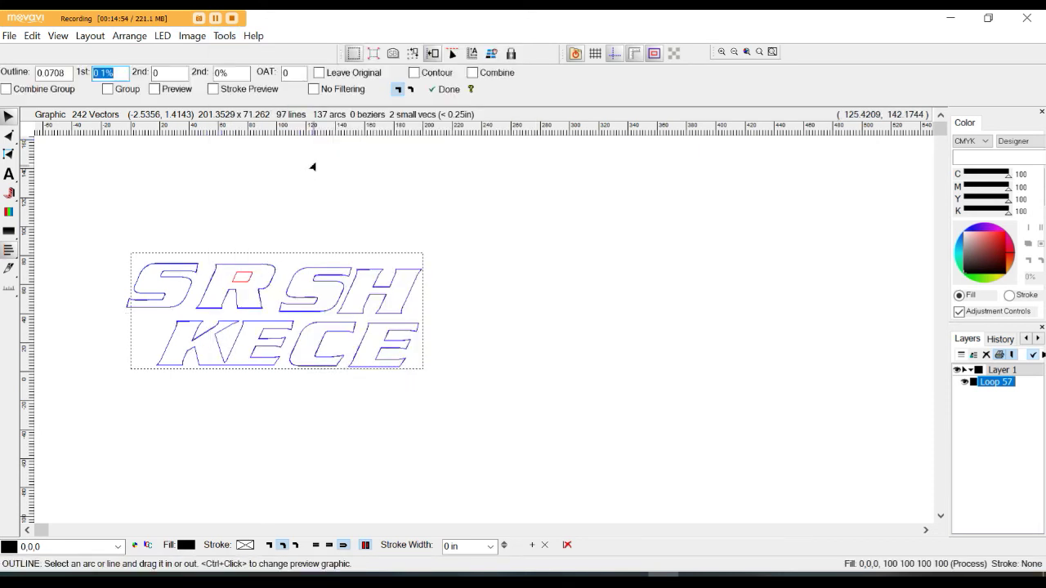
drag(68, 74, 55, 77)
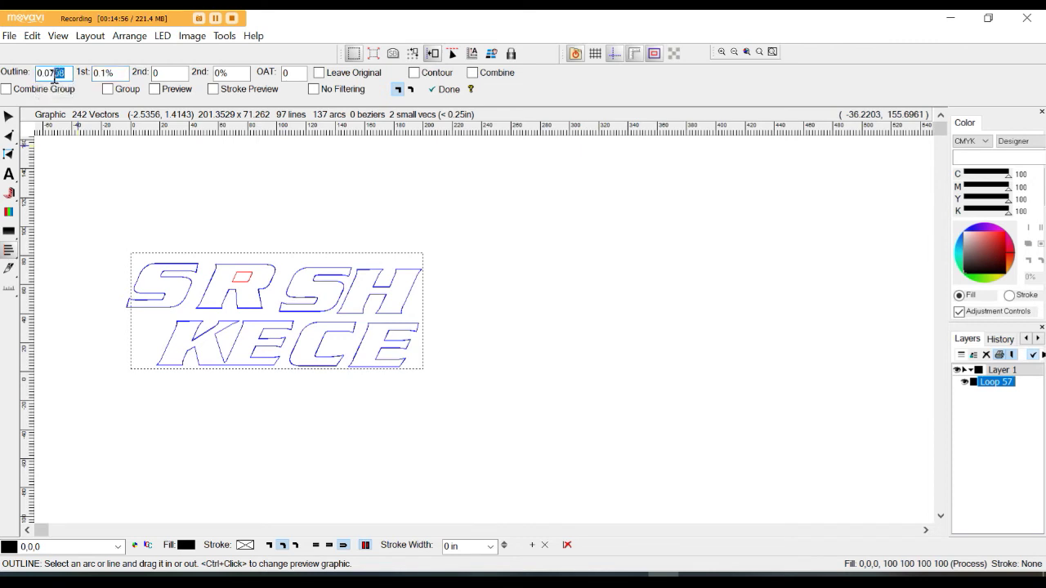
text(3)
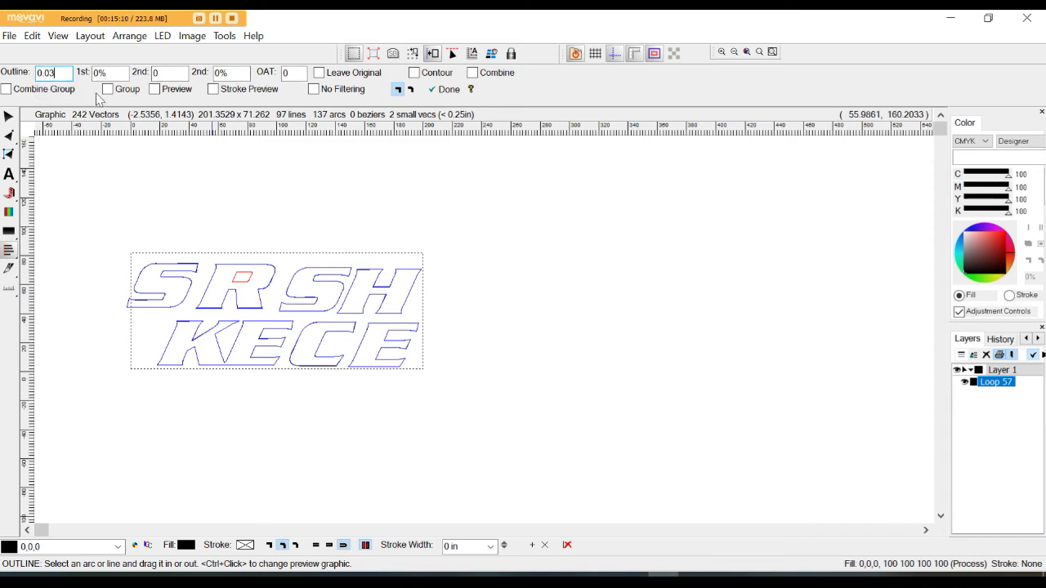
click(449, 90)
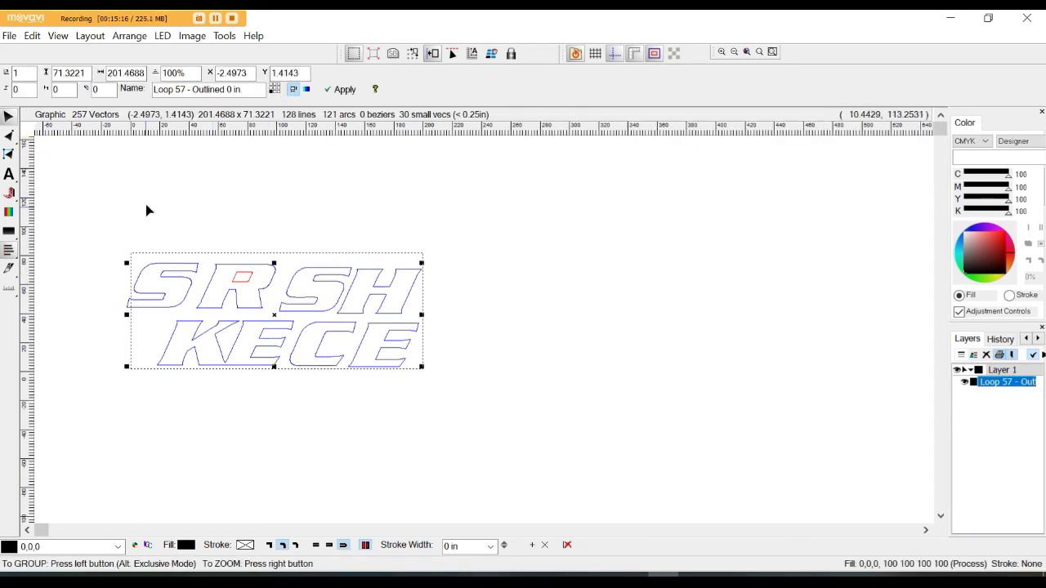
Limit the arc length of the outlined letters to a maximum angle of 60 for all arcs.
click(9, 136)
scroll(148, 308, up, 5)
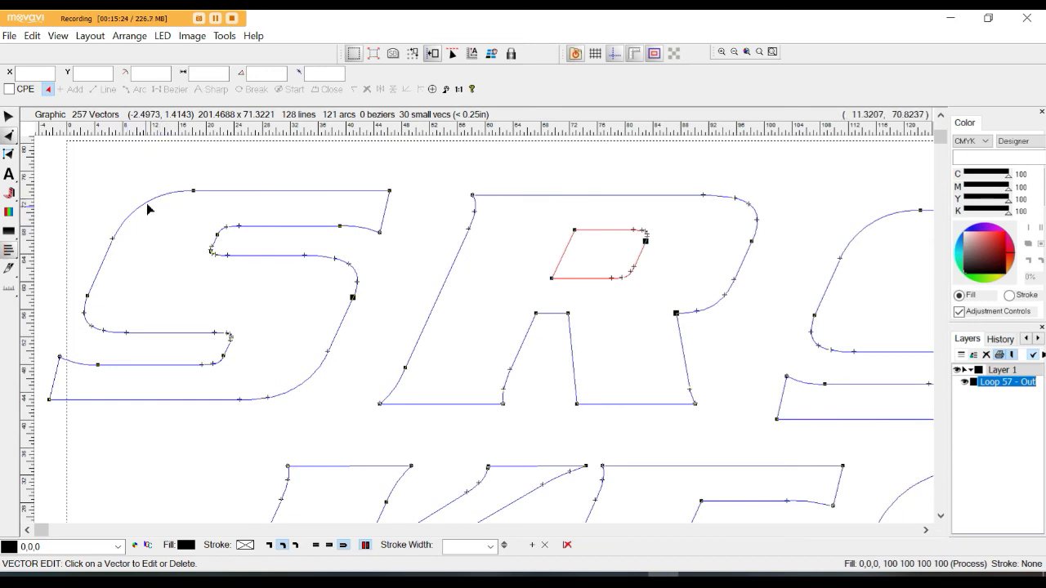
scroll(150, 200, down, 2)
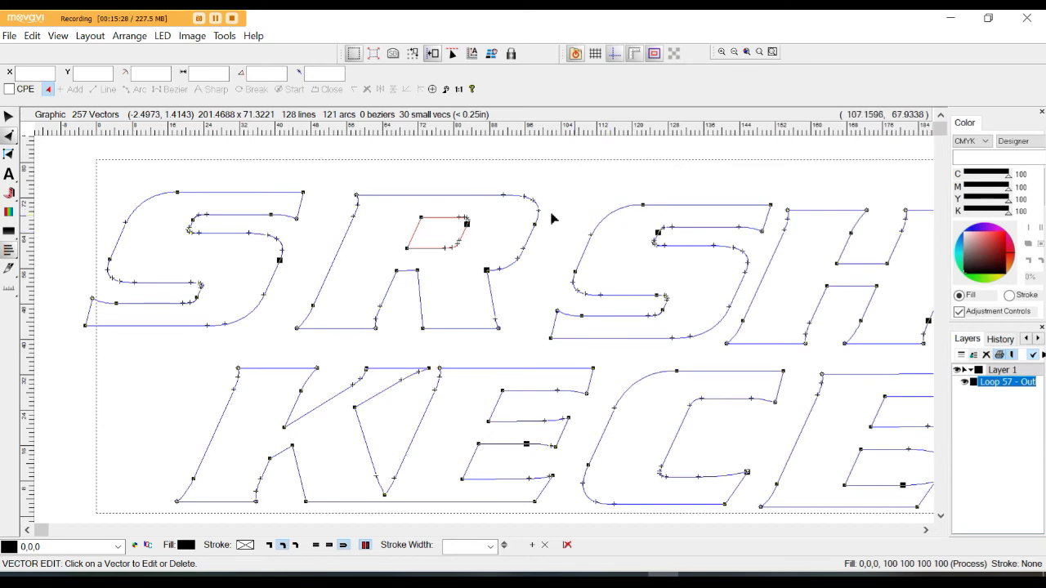
scroll(351, 262, down, 2)
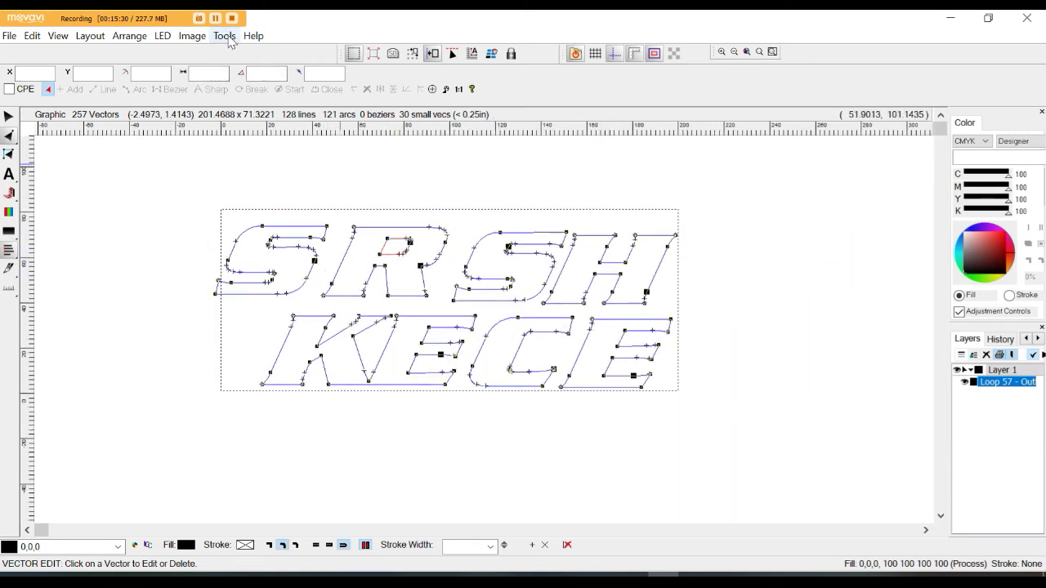
click(225, 36)
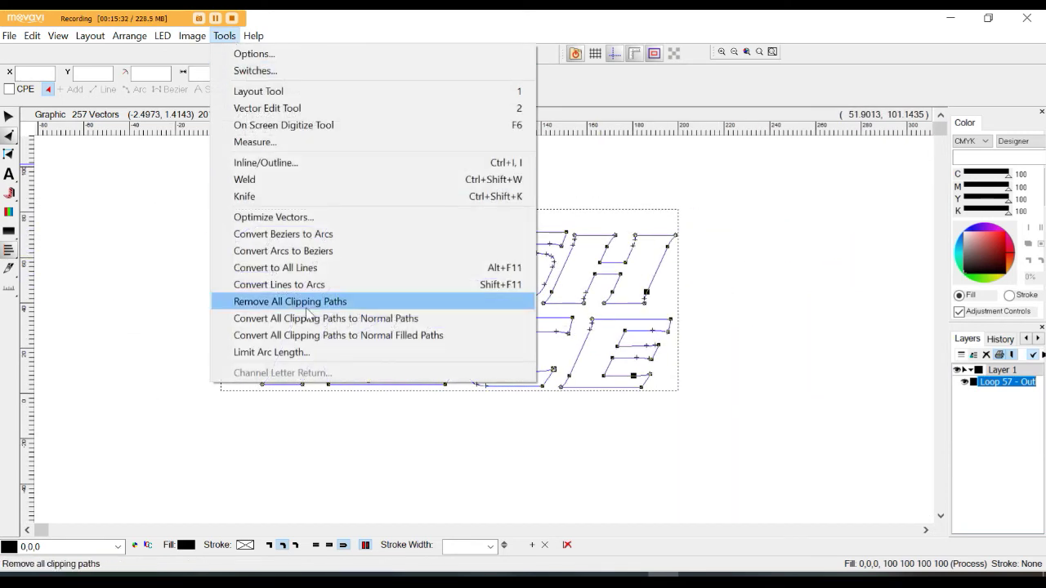
click(310, 353)
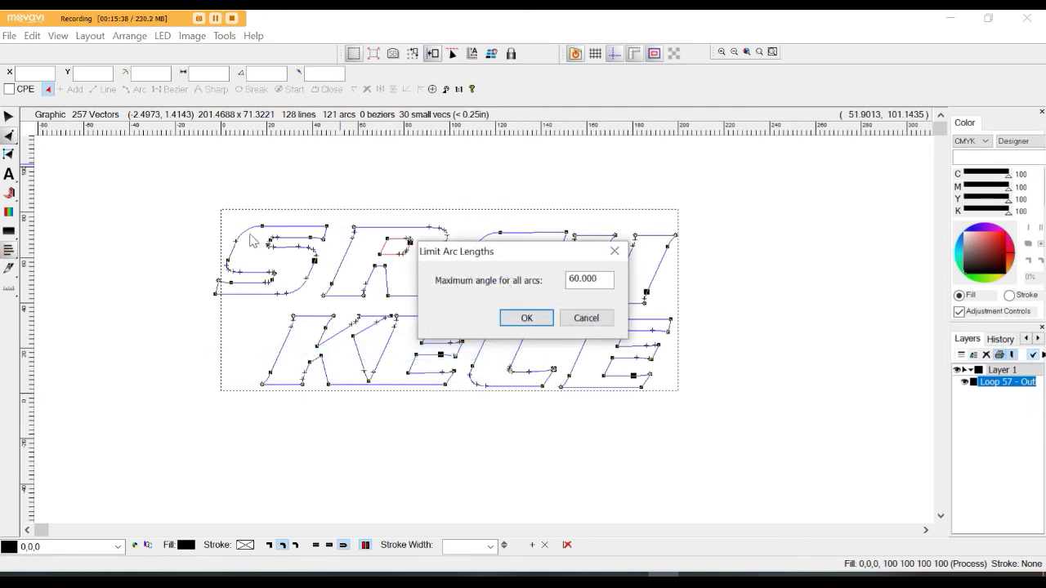
click(527, 318)
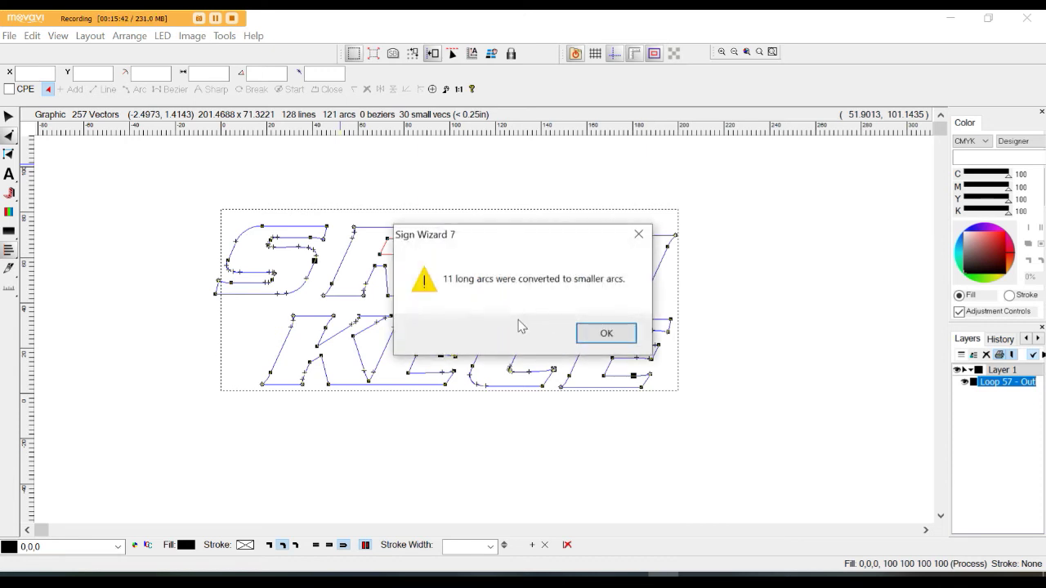
click(606, 334)
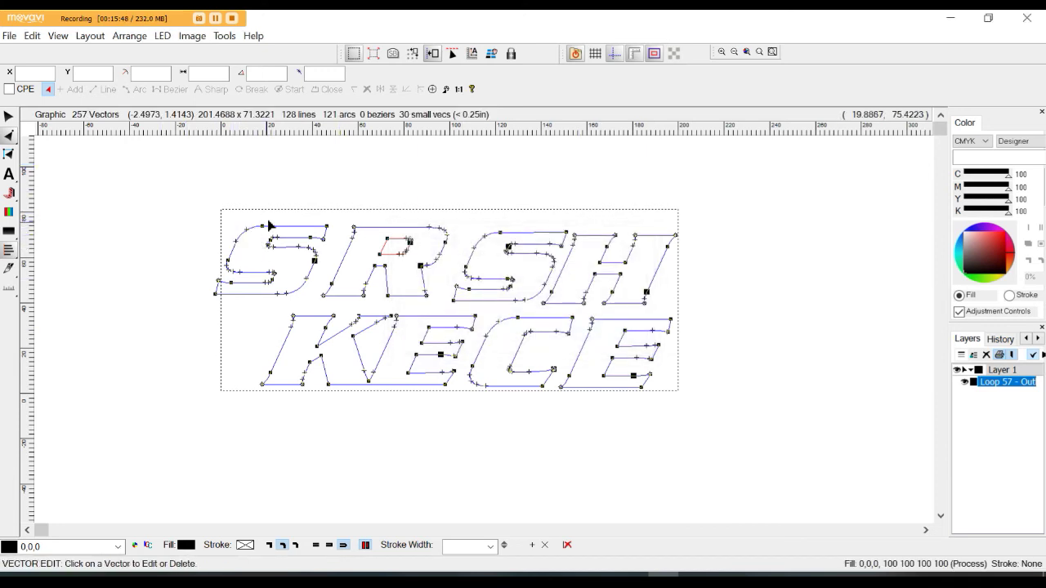
scroll(270, 220, up, 2)
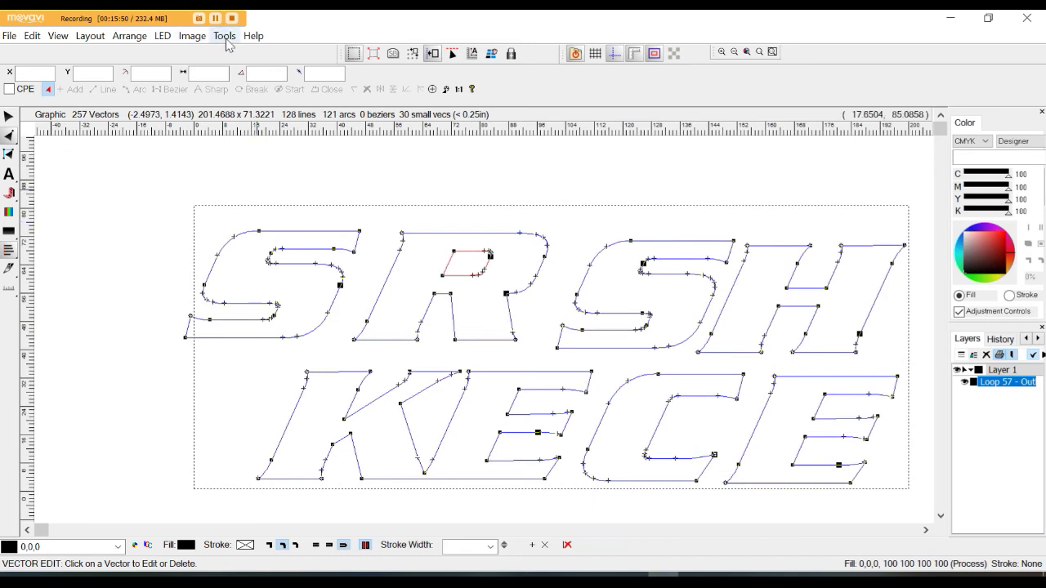
click(225, 37)
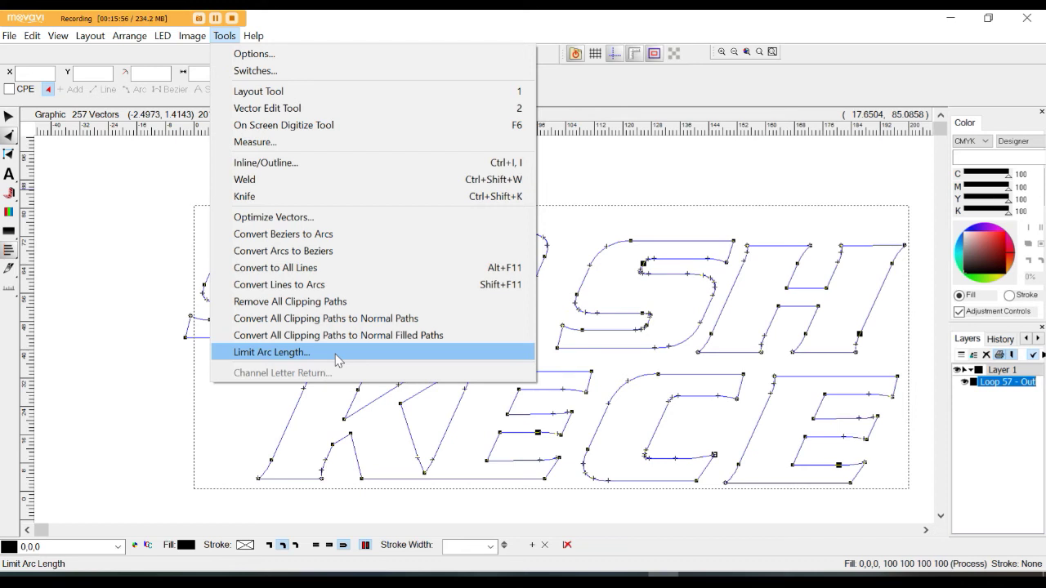
click(133, 216)
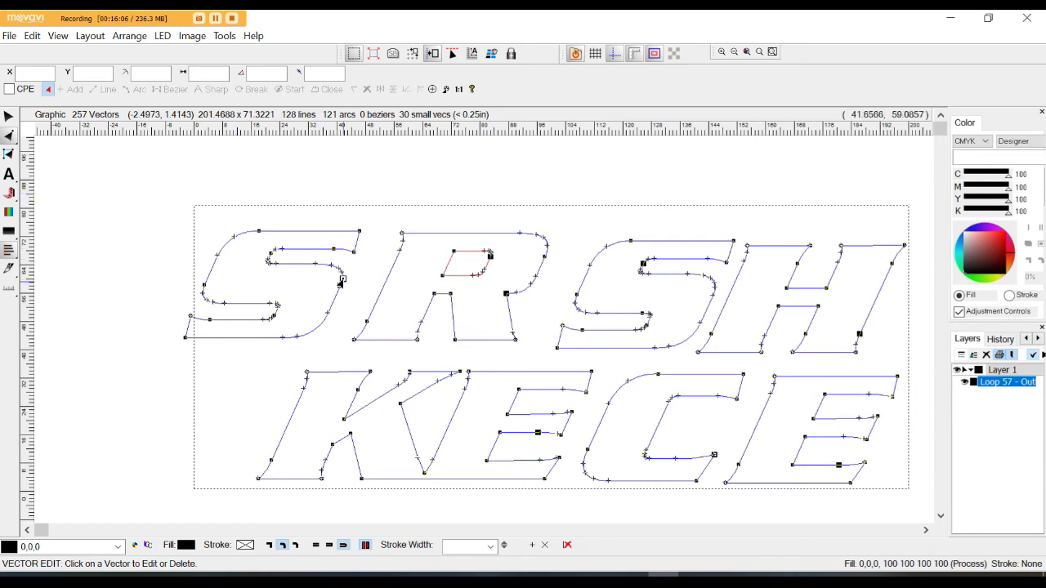
Set the start/end point of the first S at the upper-right corner of its outline.
scroll(364, 254, up, 2)
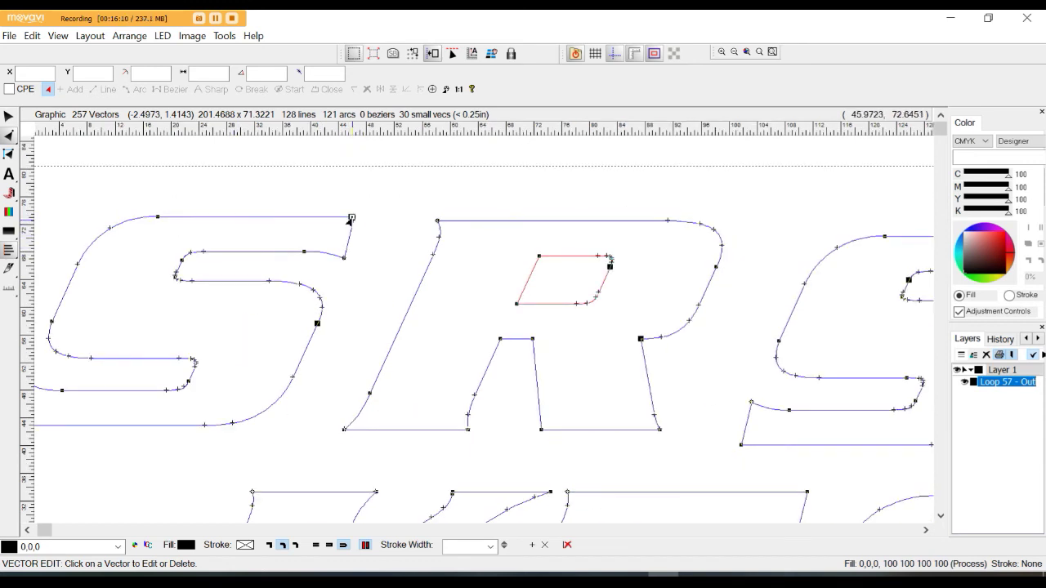
right_click(349, 219)
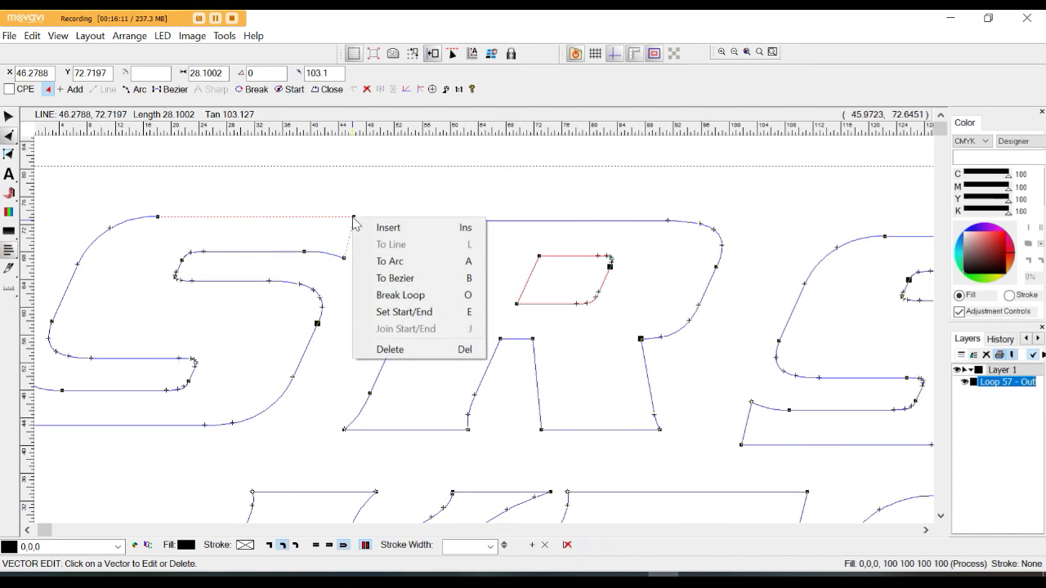
click(427, 313)
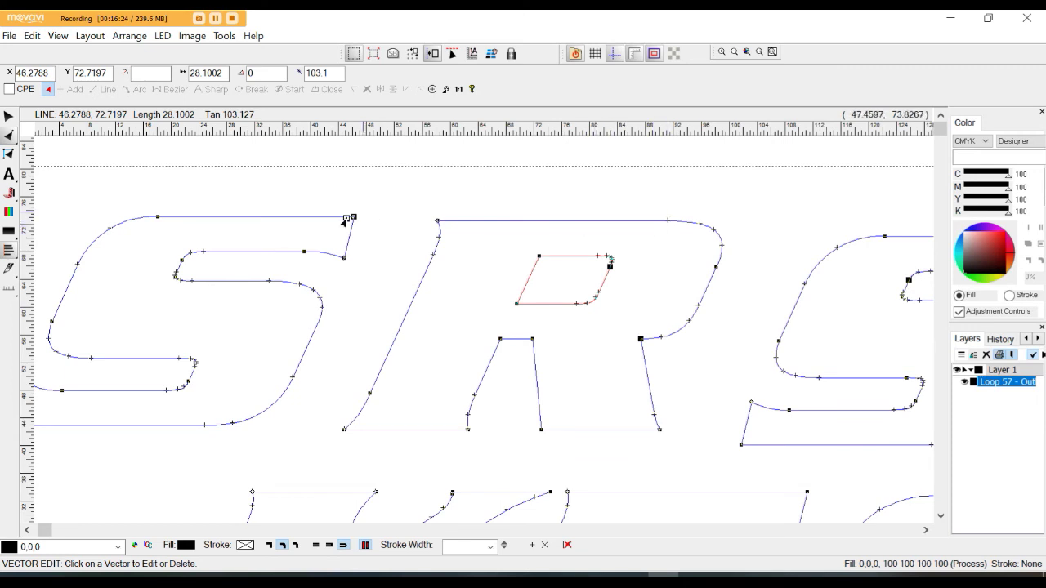
Insert a point in the R's top edge as its start/end point, and set the counter's start/end at its lower-left corner.
right_click(533, 227)
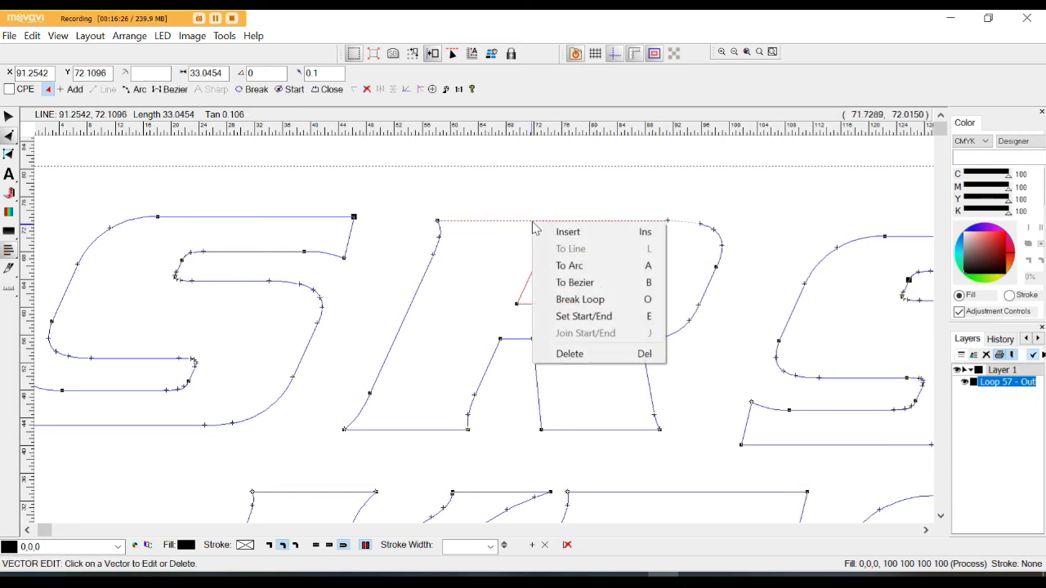
click(563, 232)
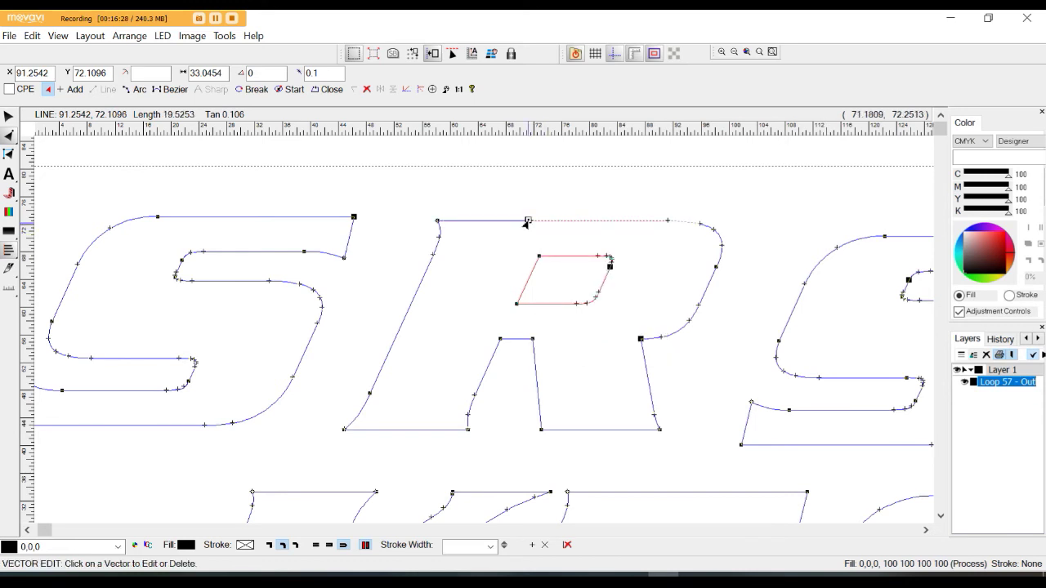
right_click(532, 223)
click(583, 315)
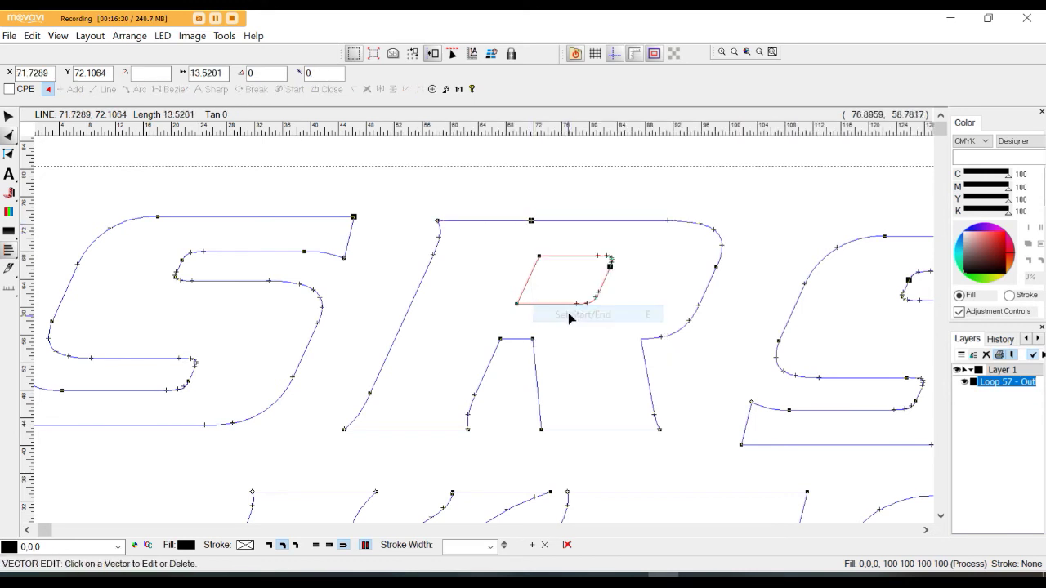
right_click(515, 306)
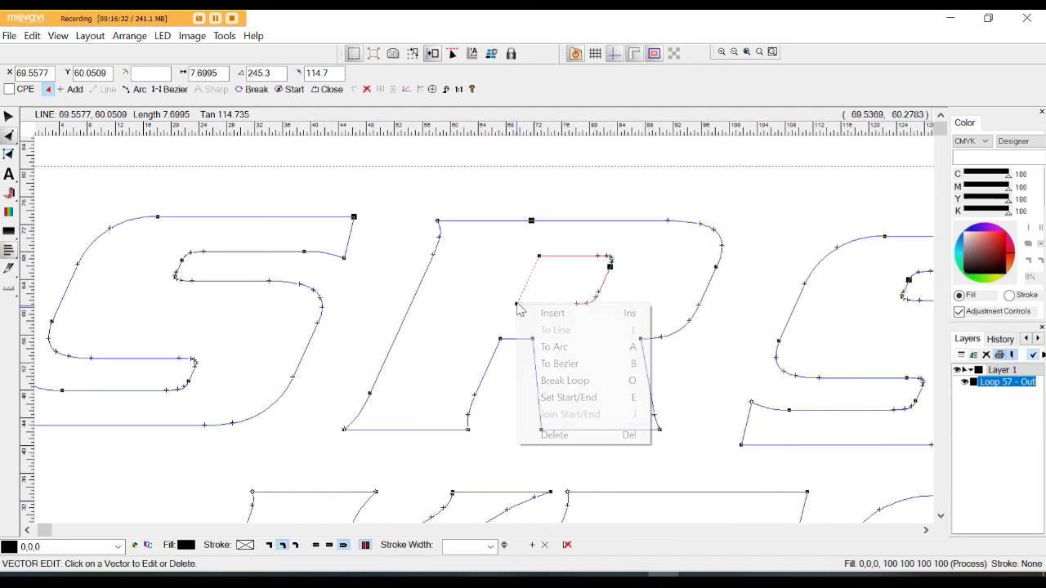
click(564, 397)
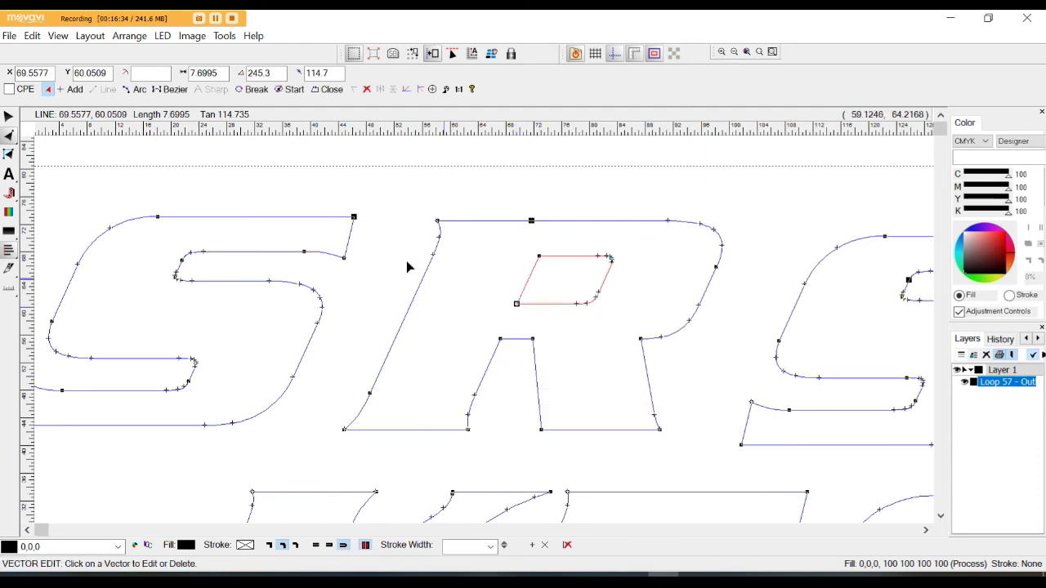
Set the start/end point of the second S in the upper row at its upper-right corner.
scroll(408, 267, down, 2)
scroll(626, 273, up, 2)
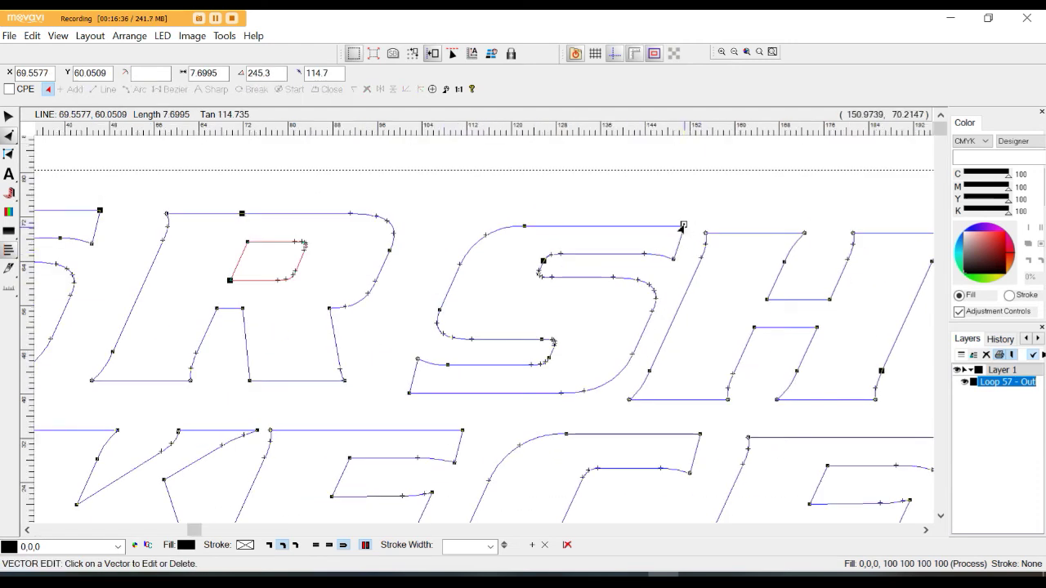
click(683, 225)
right_click(684, 226)
click(725, 320)
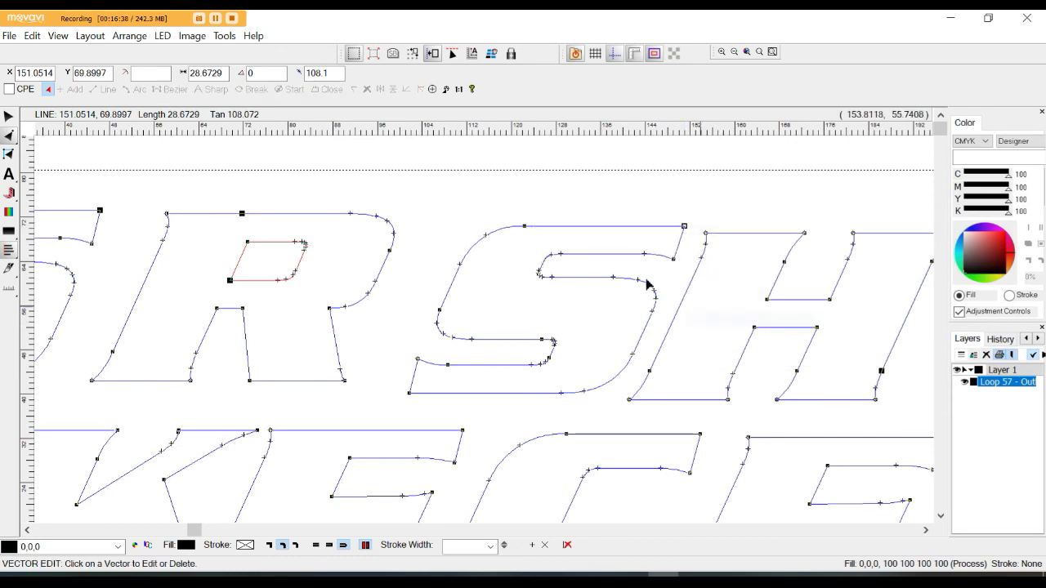
Set the start/end point of the H at the upper-right corner of its outline.
scroll(532, 240, down, 2)
scroll(705, 236, up, 3)
scroll(666, 245, up, 5)
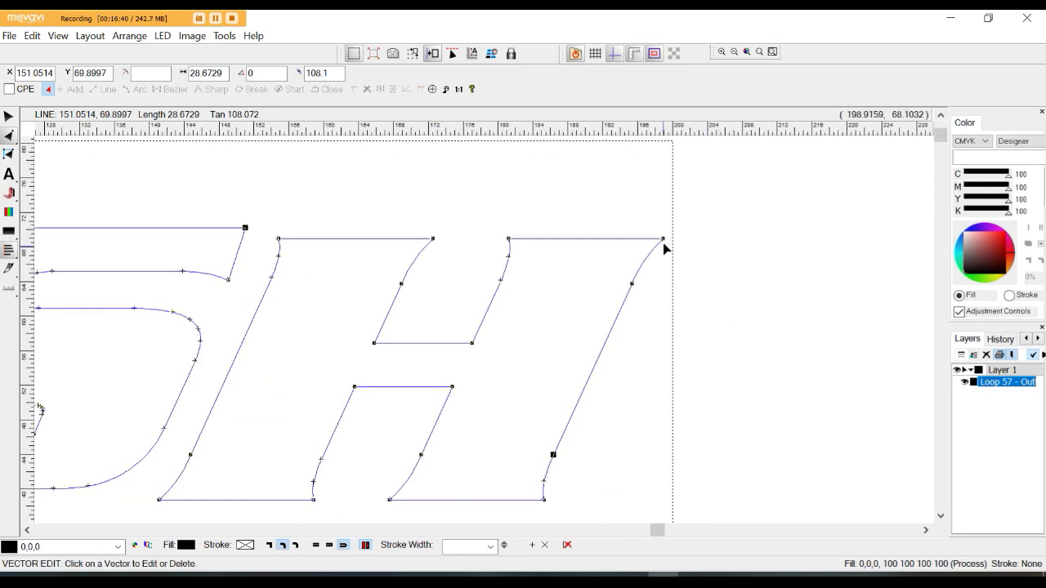
scroll(666, 239, up, 1)
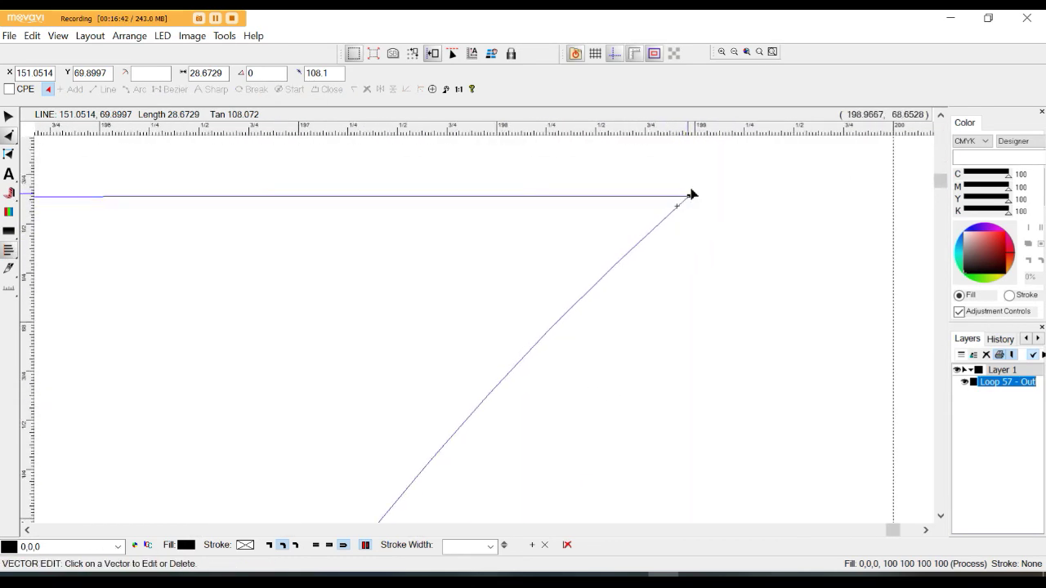
click(685, 197)
right_click(689, 198)
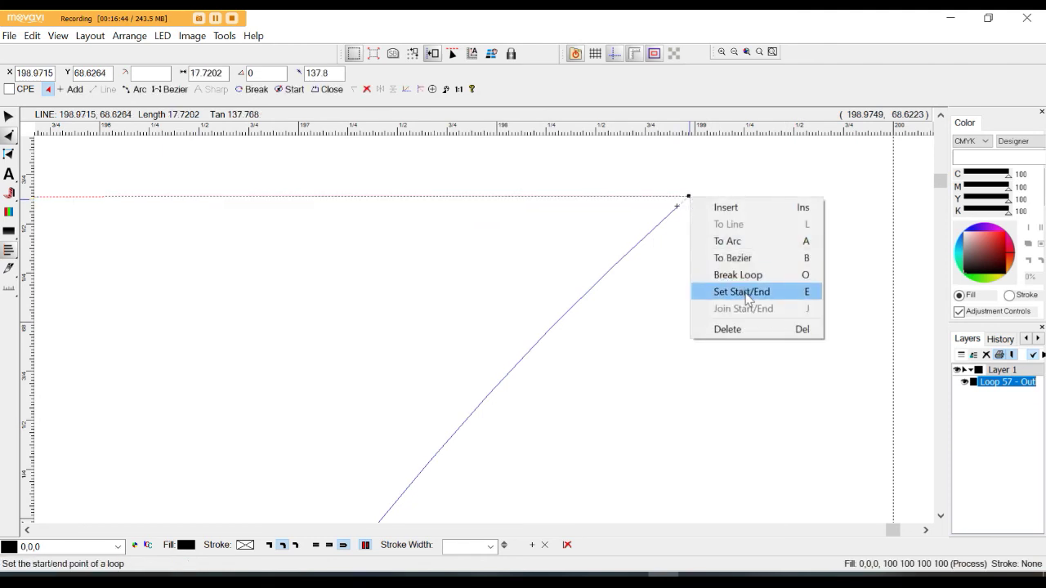
click(742, 291)
Set the start/end point of the last E in the lower row at its upper-right corner.
scroll(687, 200, down, 3)
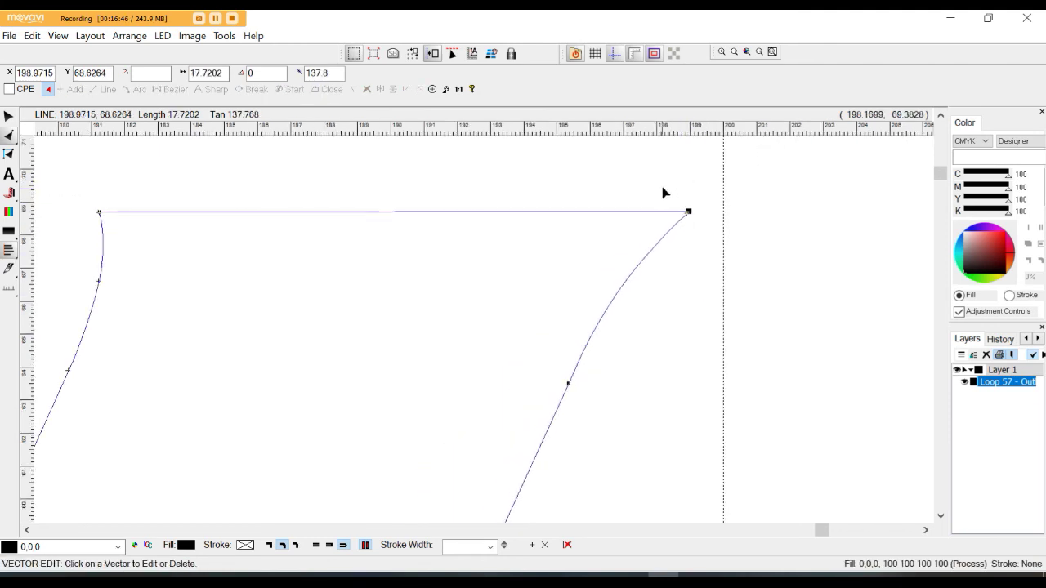
scroll(416, 158, down, 3)
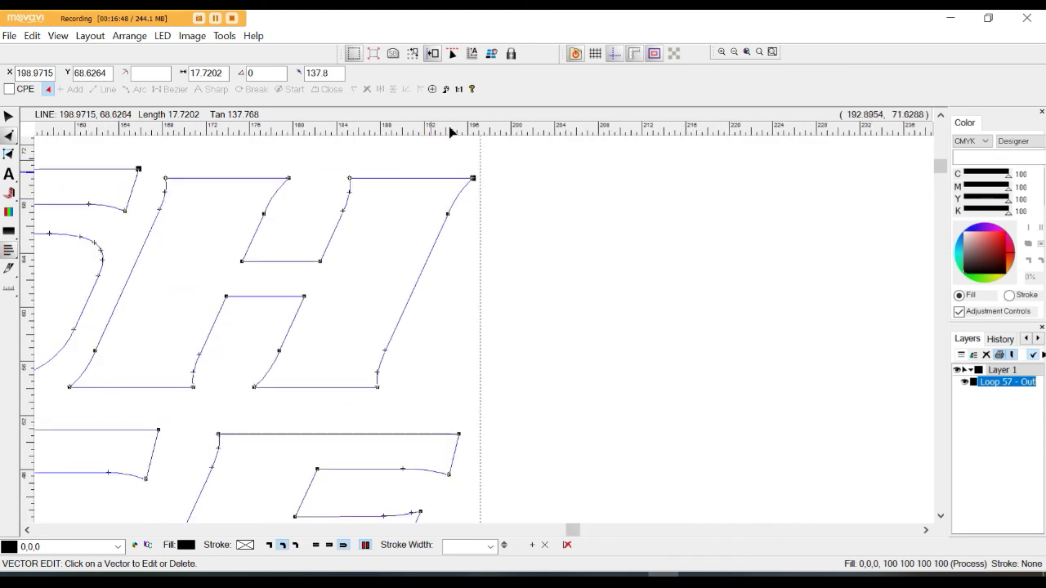
scroll(417, 294, down, 2)
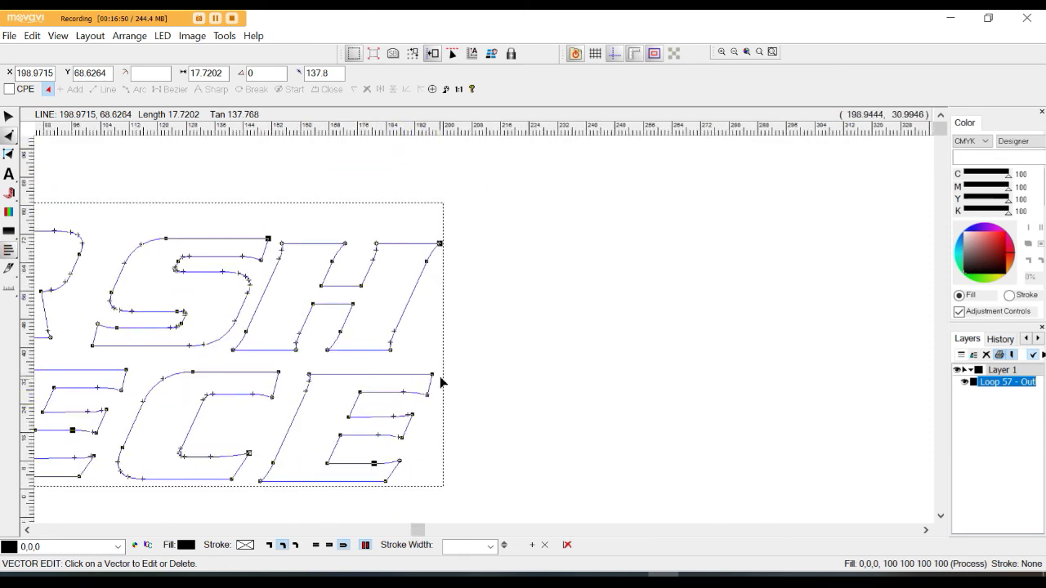
scroll(438, 386, up, 4)
drag(474, 346, 473, 345)
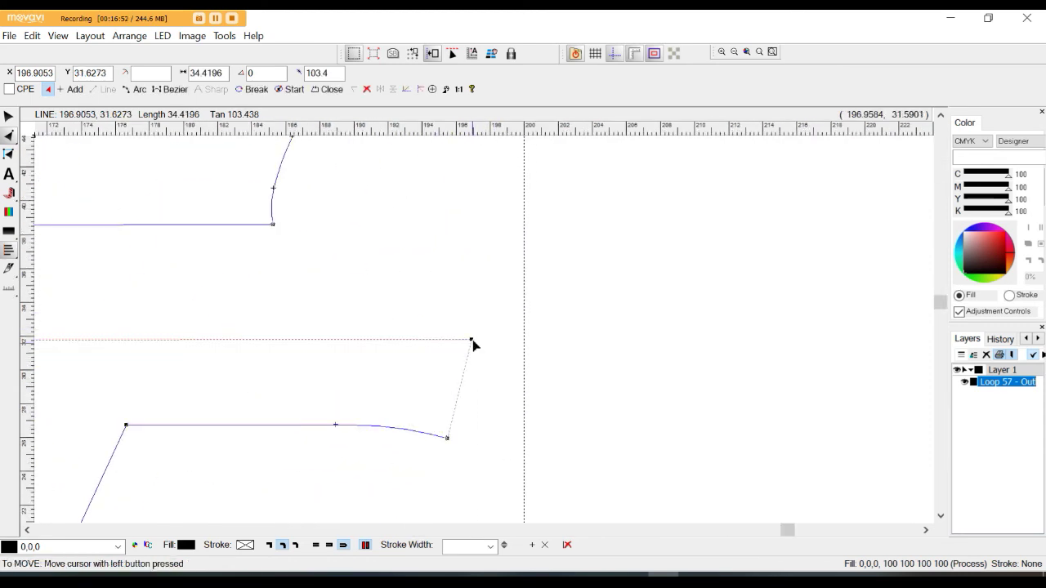
right_click(474, 344)
click(532, 434)
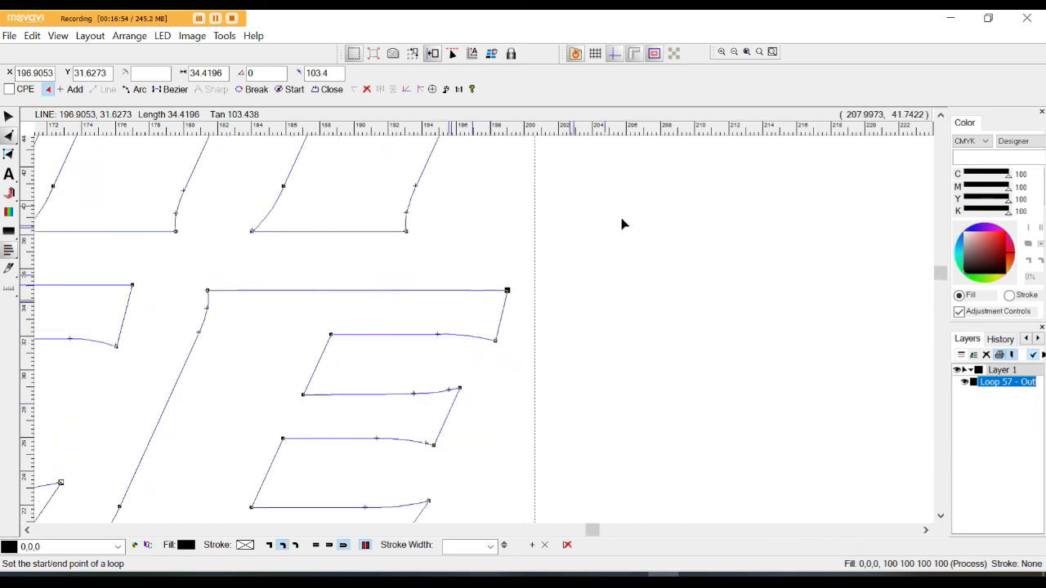
Set the start/end point of the C at the upper-right corner of its outline.
scroll(383, 260, down, 4)
scroll(384, 259, up, 2)
click(465, 252)
right_click(465, 251)
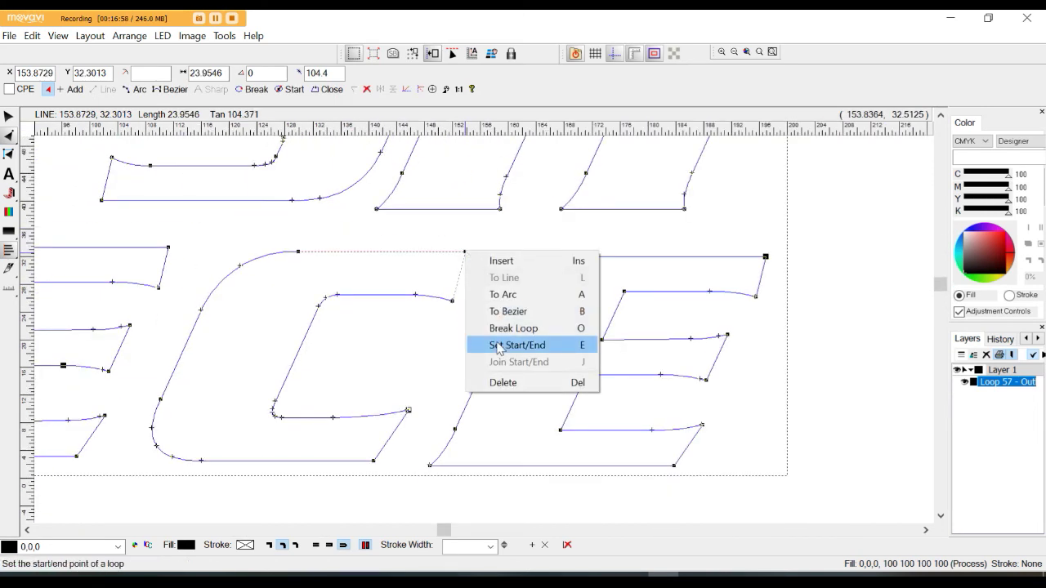
click(499, 346)
Set the start/end point of the joined K and E shape at the E's upper-right corner.
scroll(303, 303, down, 3)
scroll(402, 294, up, 3)
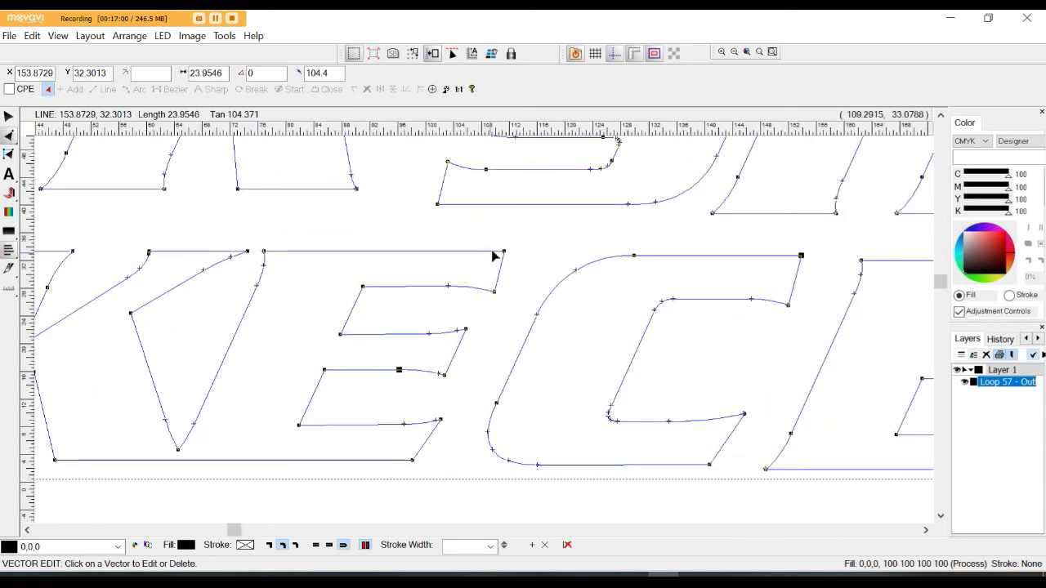
click(503, 253)
right_click(502, 253)
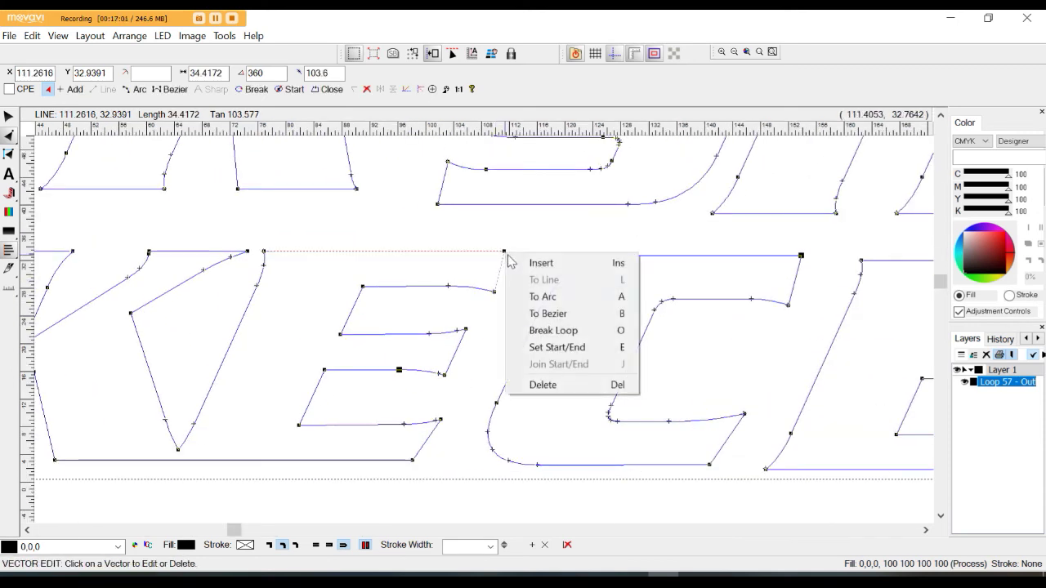
click(554, 348)
scroll(359, 294, down, 1)
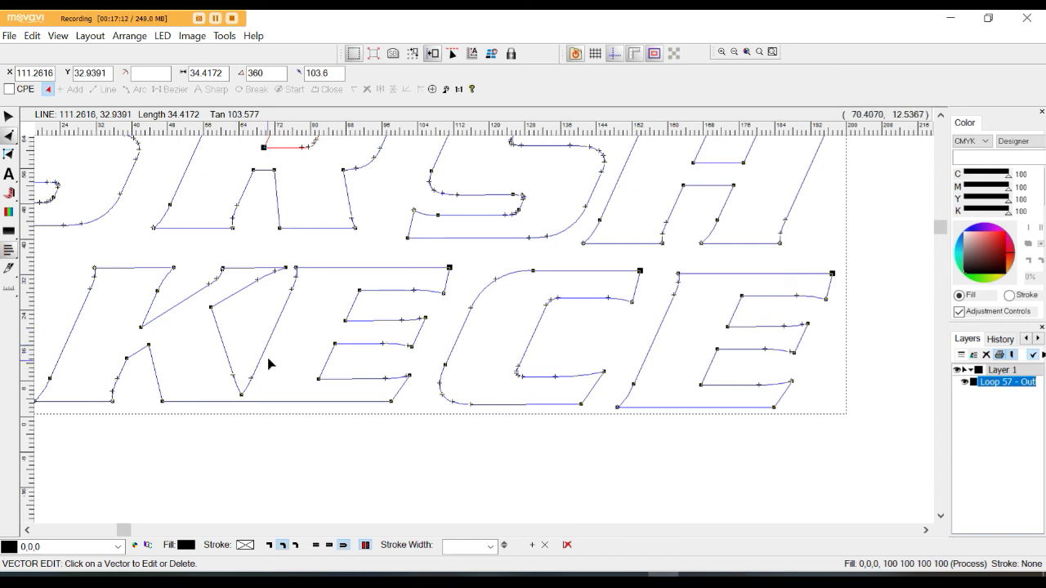
Examine the points and small arcs around the lower inner bend of the first S.
scroll(275, 344, down, 2)
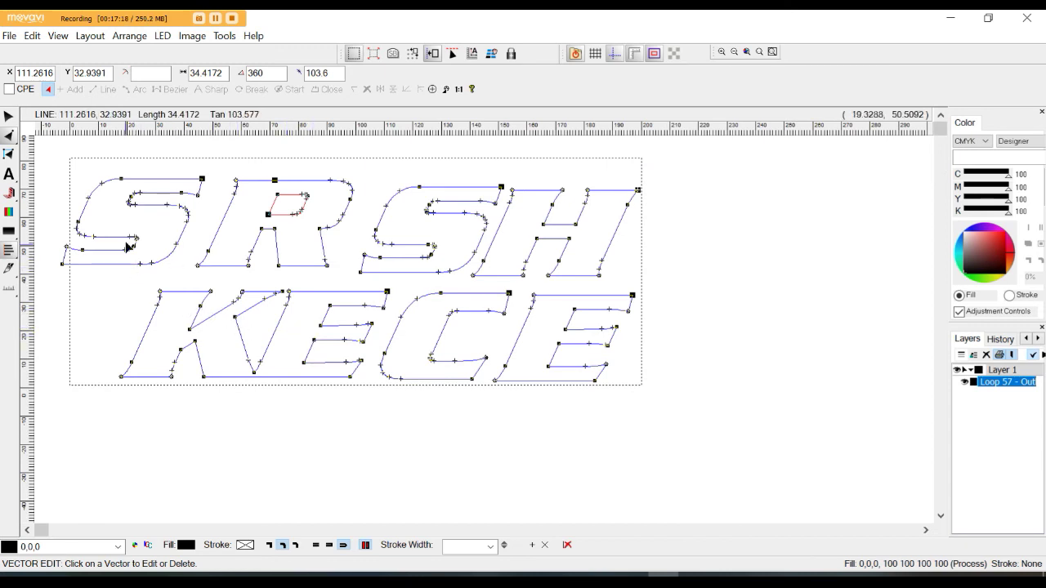
scroll(152, 245, up, 4)
scroll(153, 239, up, 2)
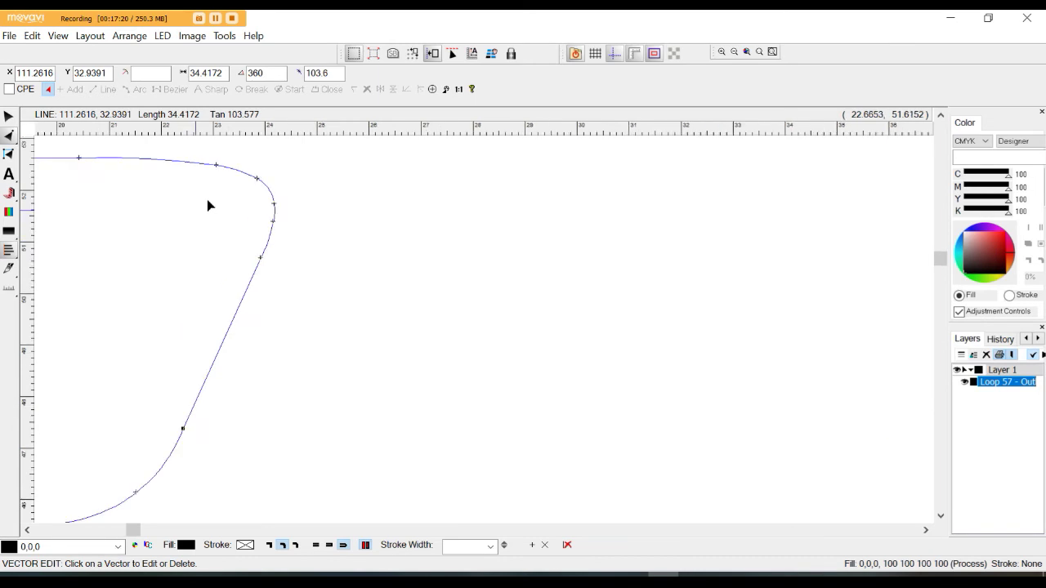
scroll(207, 200, up, 1)
scroll(247, 177, down, 1)
scroll(348, 299, down, 3)
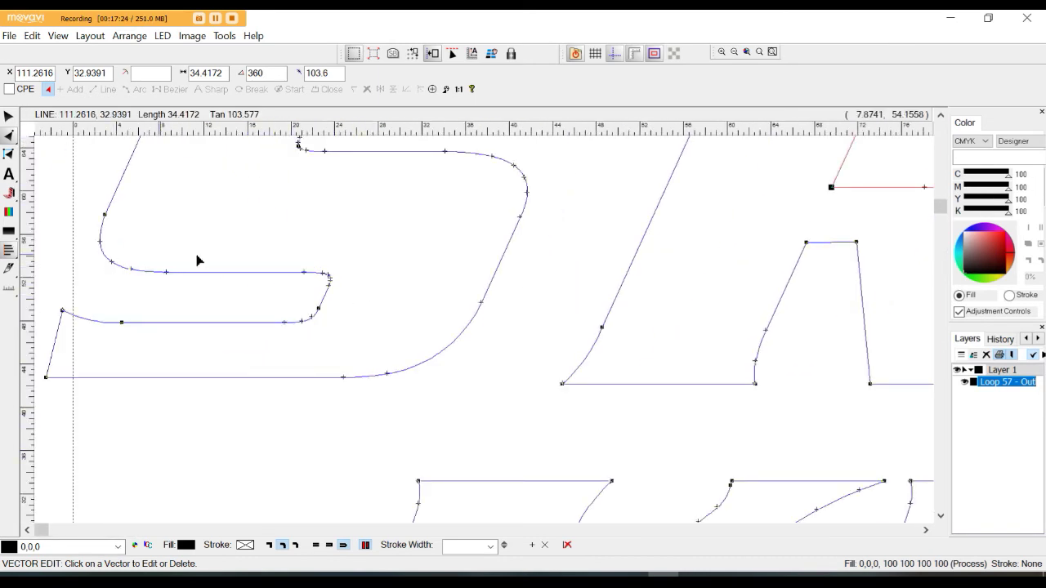
Examine the points and small arcs around the rounded bends of both S shapes and the R in the upper row.
scroll(246, 274, down, 1)
scroll(270, 212, up, 4)
scroll(274, 215, up, 4)
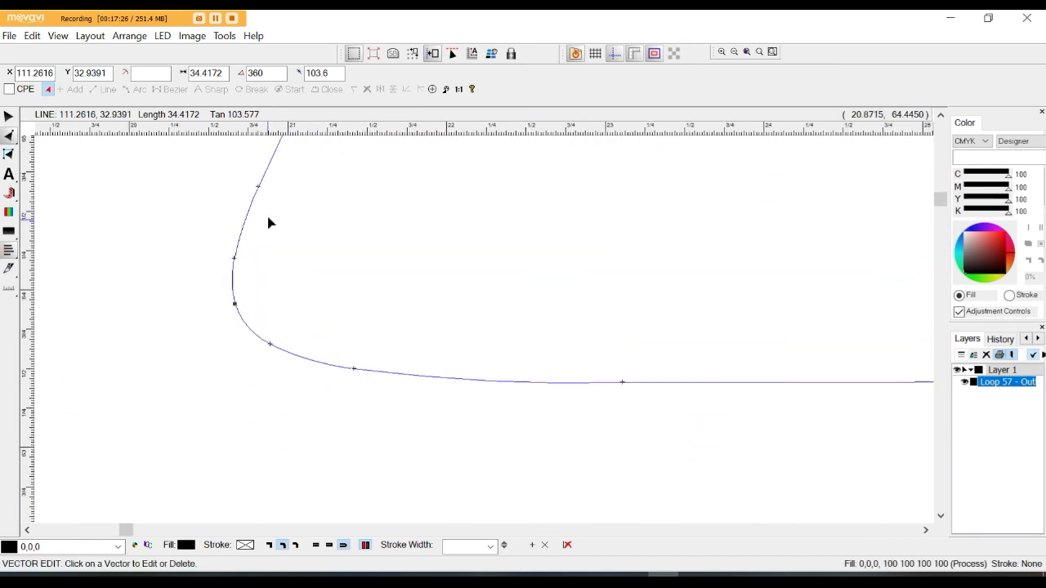
scroll(319, 311, down, 6)
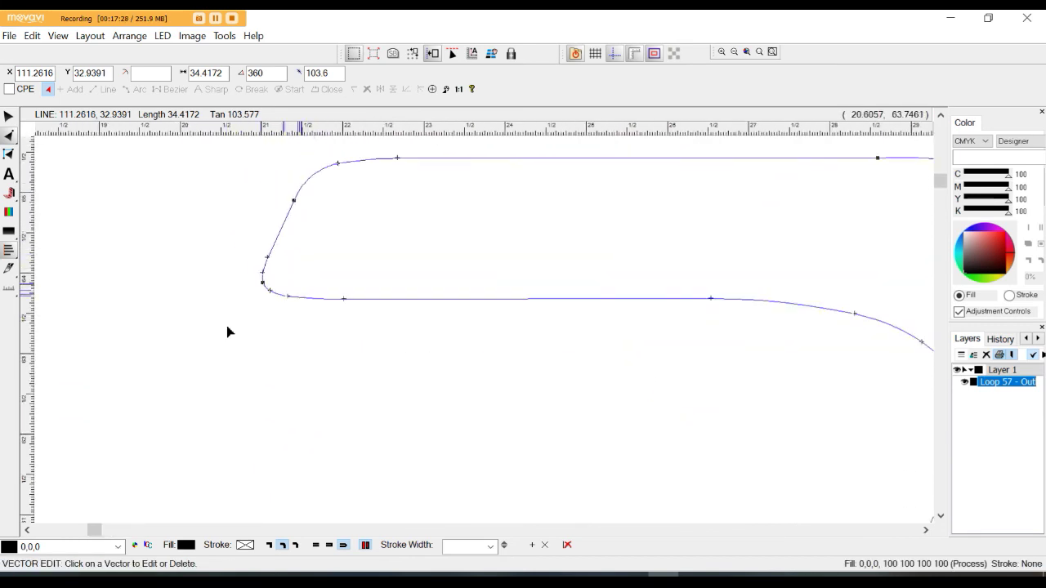
scroll(461, 302, down, 1)
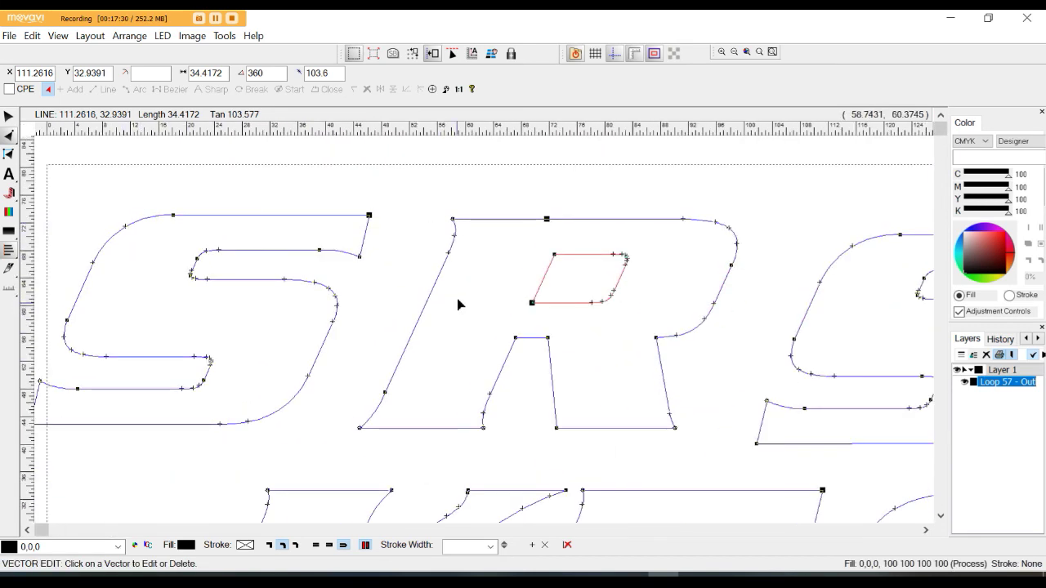
scroll(752, 237, up, 4)
scroll(518, 238, up, 1)
scroll(525, 237, down, 4)
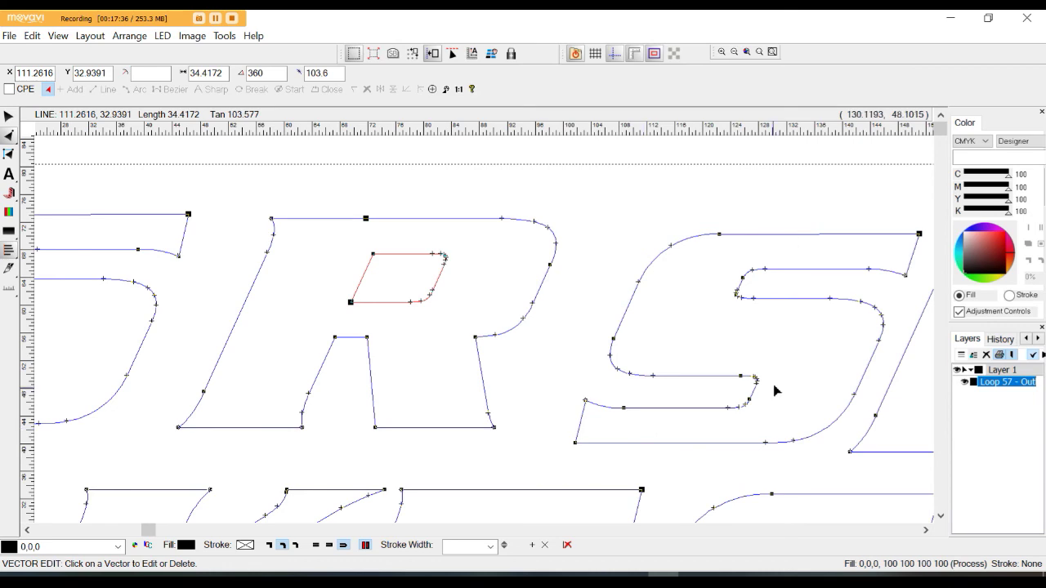
scroll(777, 390, up, 4)
scroll(749, 400, down, 2)
scroll(538, 365, down, 3)
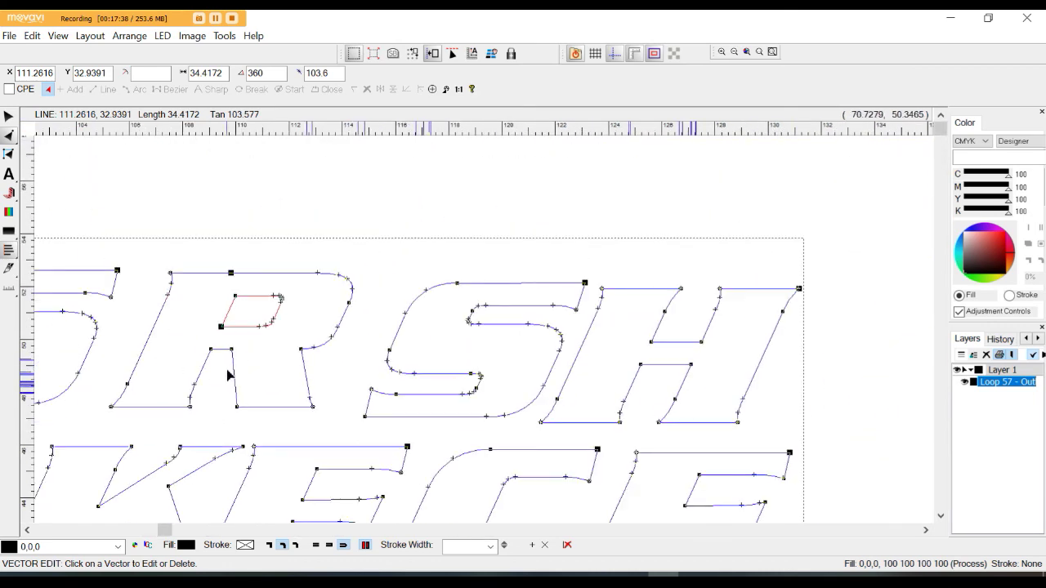
scroll(609, 298, up, 2)
scroll(605, 292, up, 2)
scroll(632, 175, down, 5)
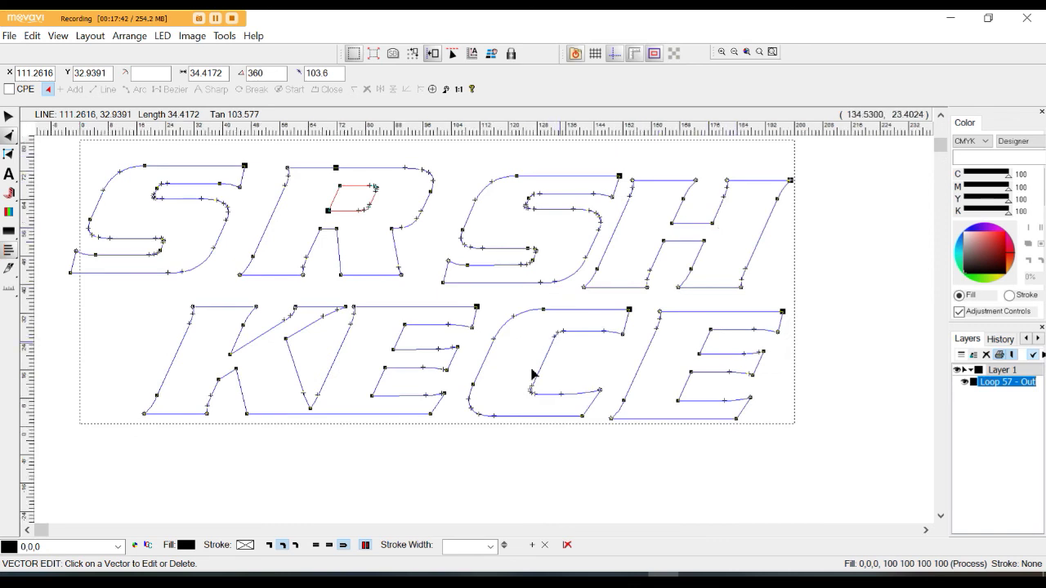
scroll(412, 402, down, 1)
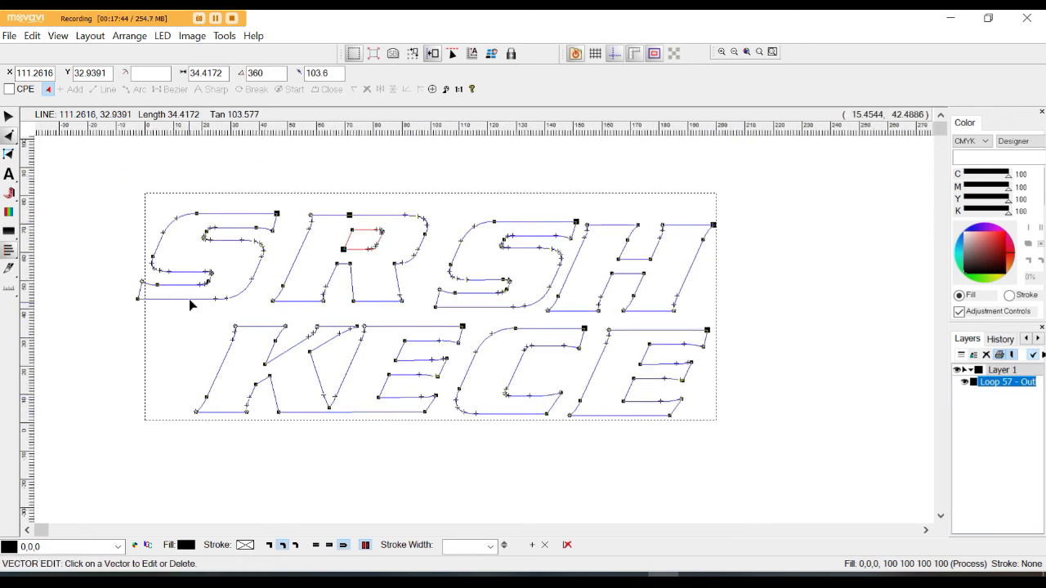
Export the selected letter outlines to the JOBS folder as Sheckers Fusion File.dxf in AutoCAD DXF - Polylines (with arcs) format.
click(6, 117)
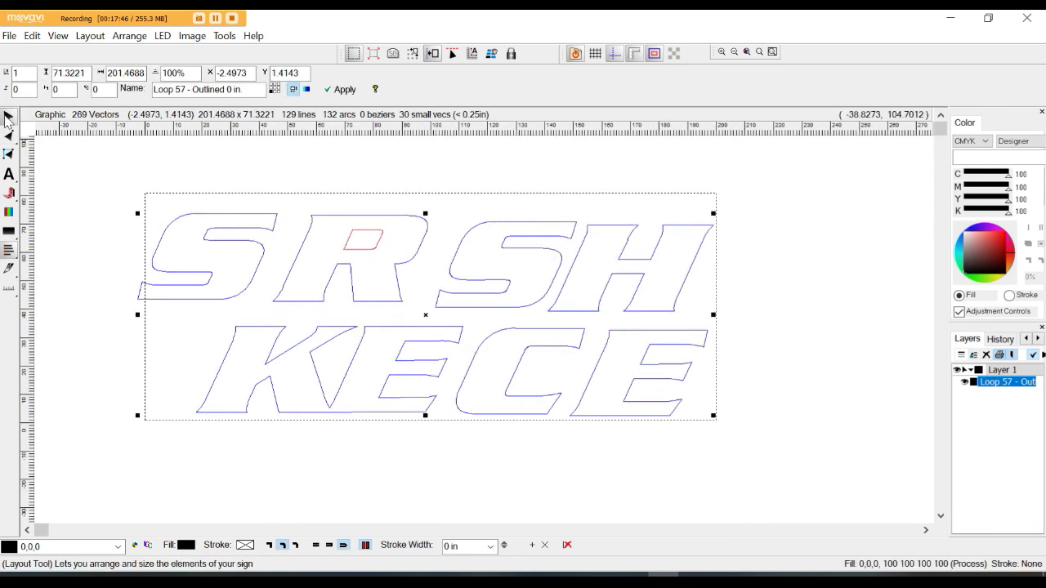
click(10, 36)
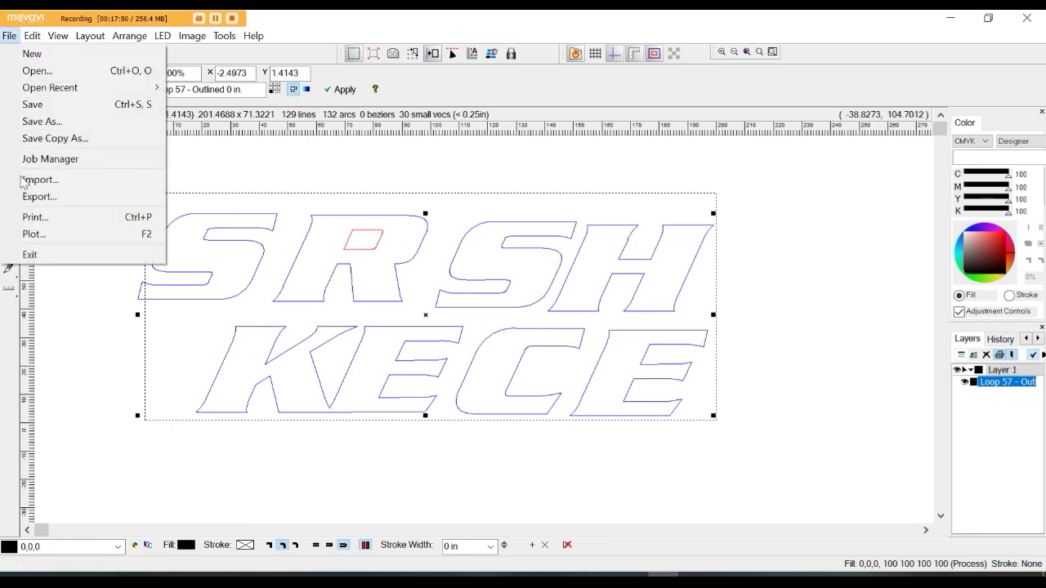
click(53, 197)
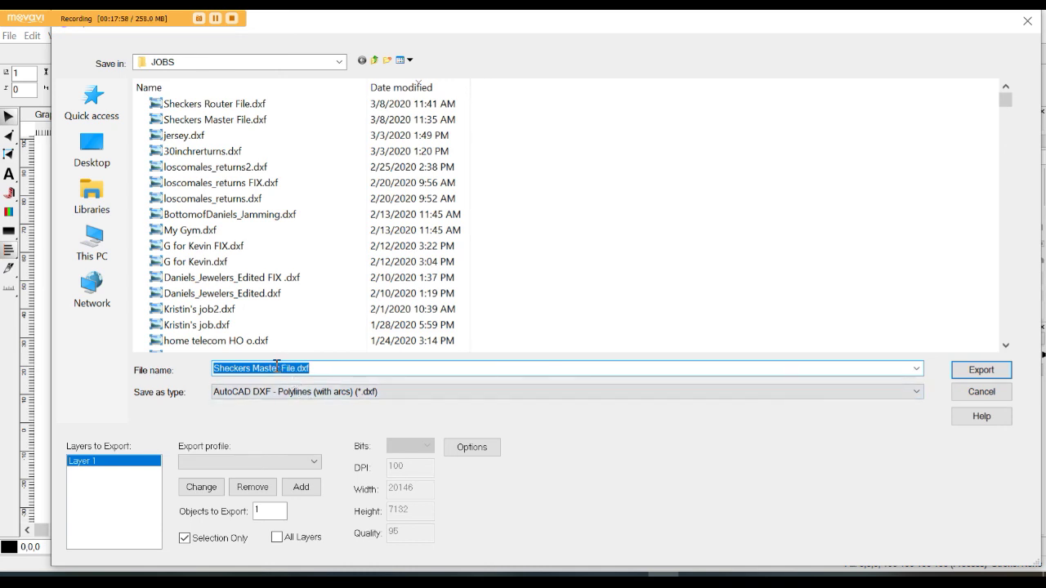
drag(281, 372, 262, 370)
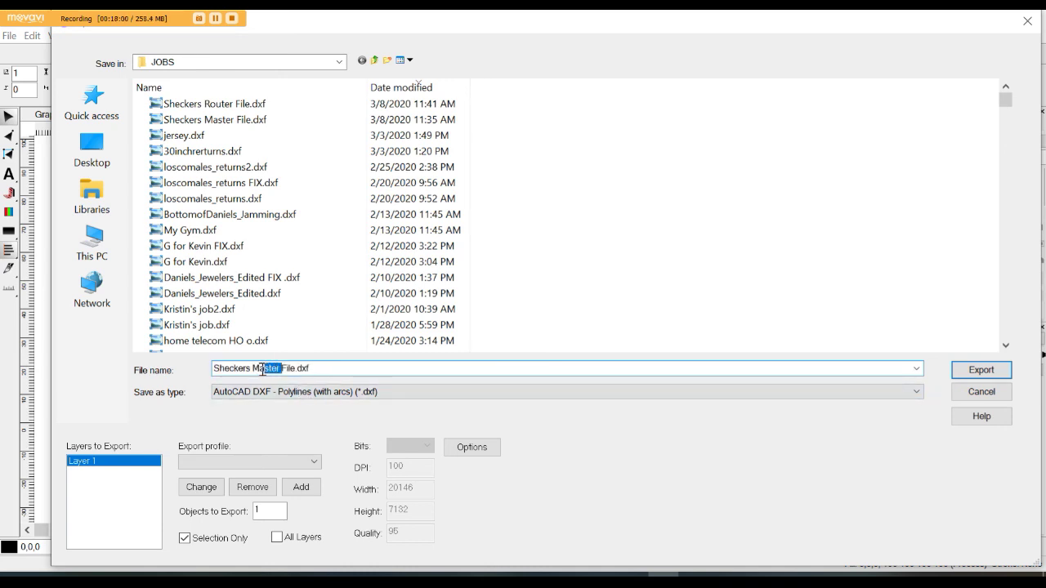
text(Fusion)
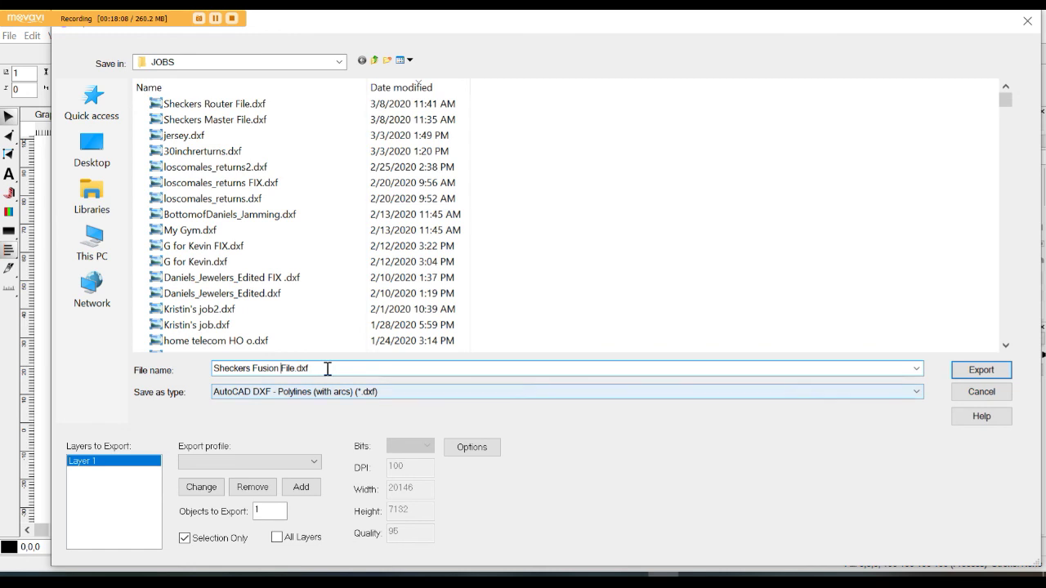
click(981, 372)
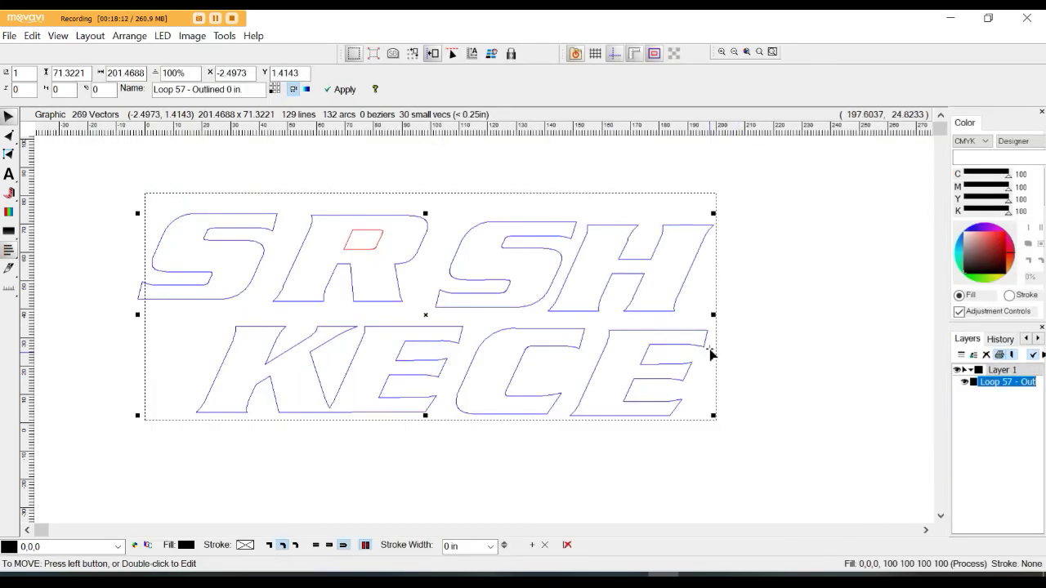